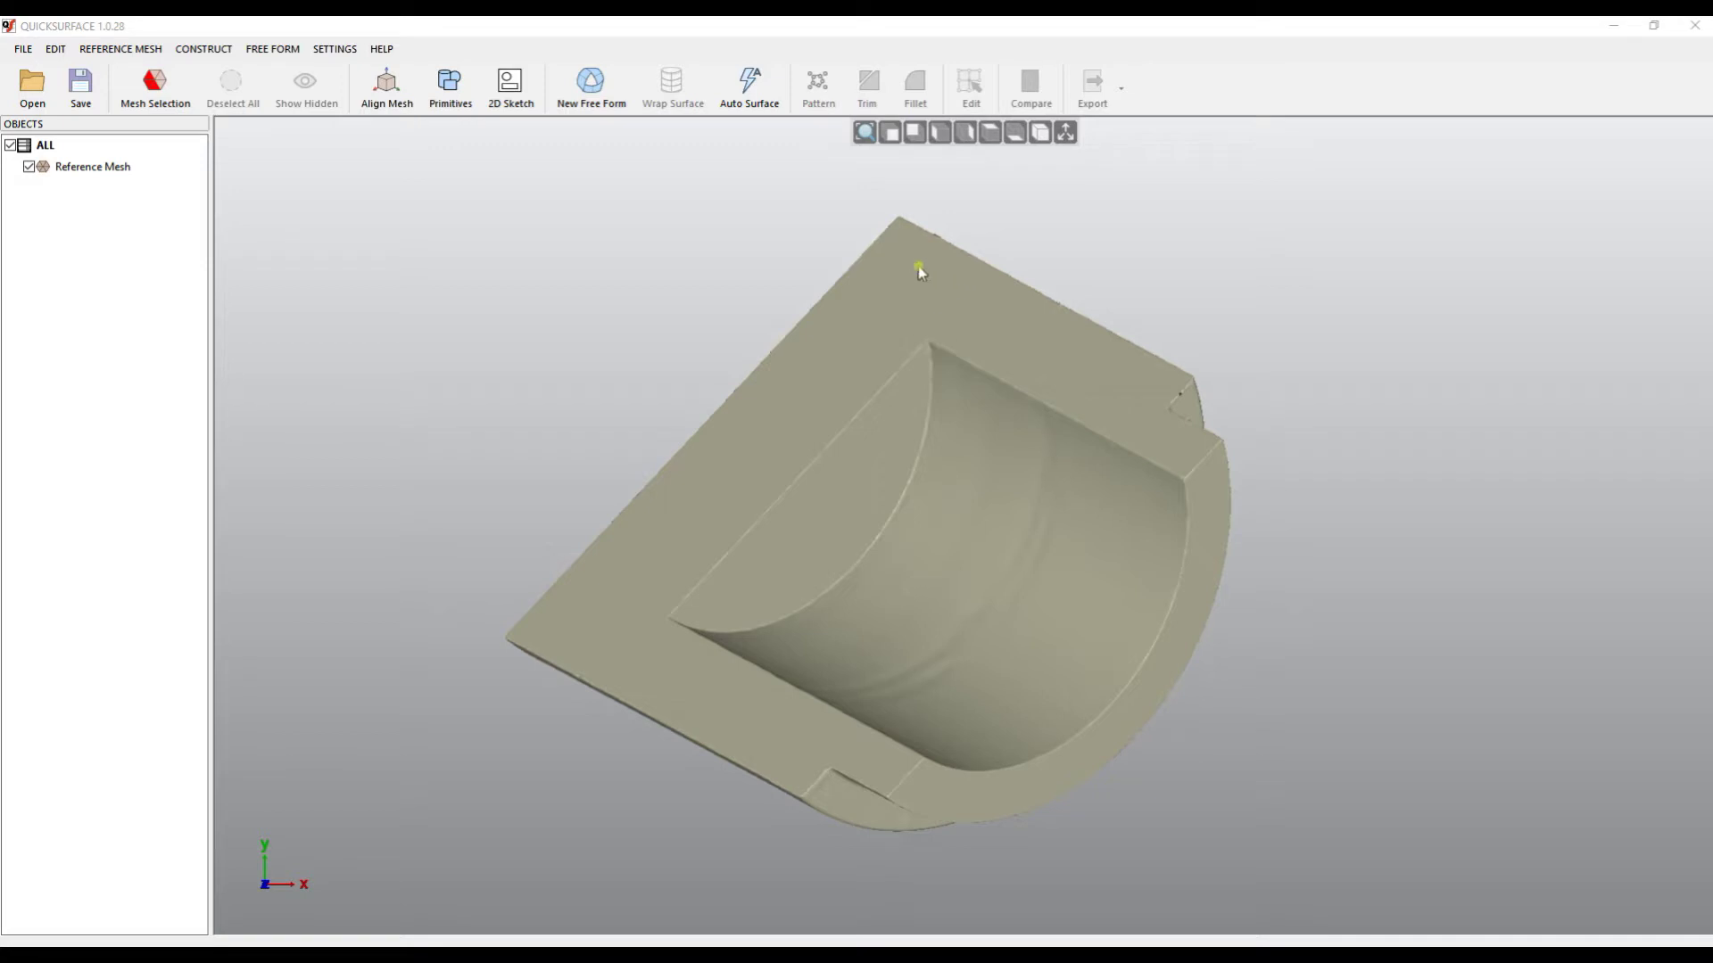
Step: Orbit and zoom the mesh, then browse the reference mesh commands without choosing one
right_drag(955, 310, 994, 386)
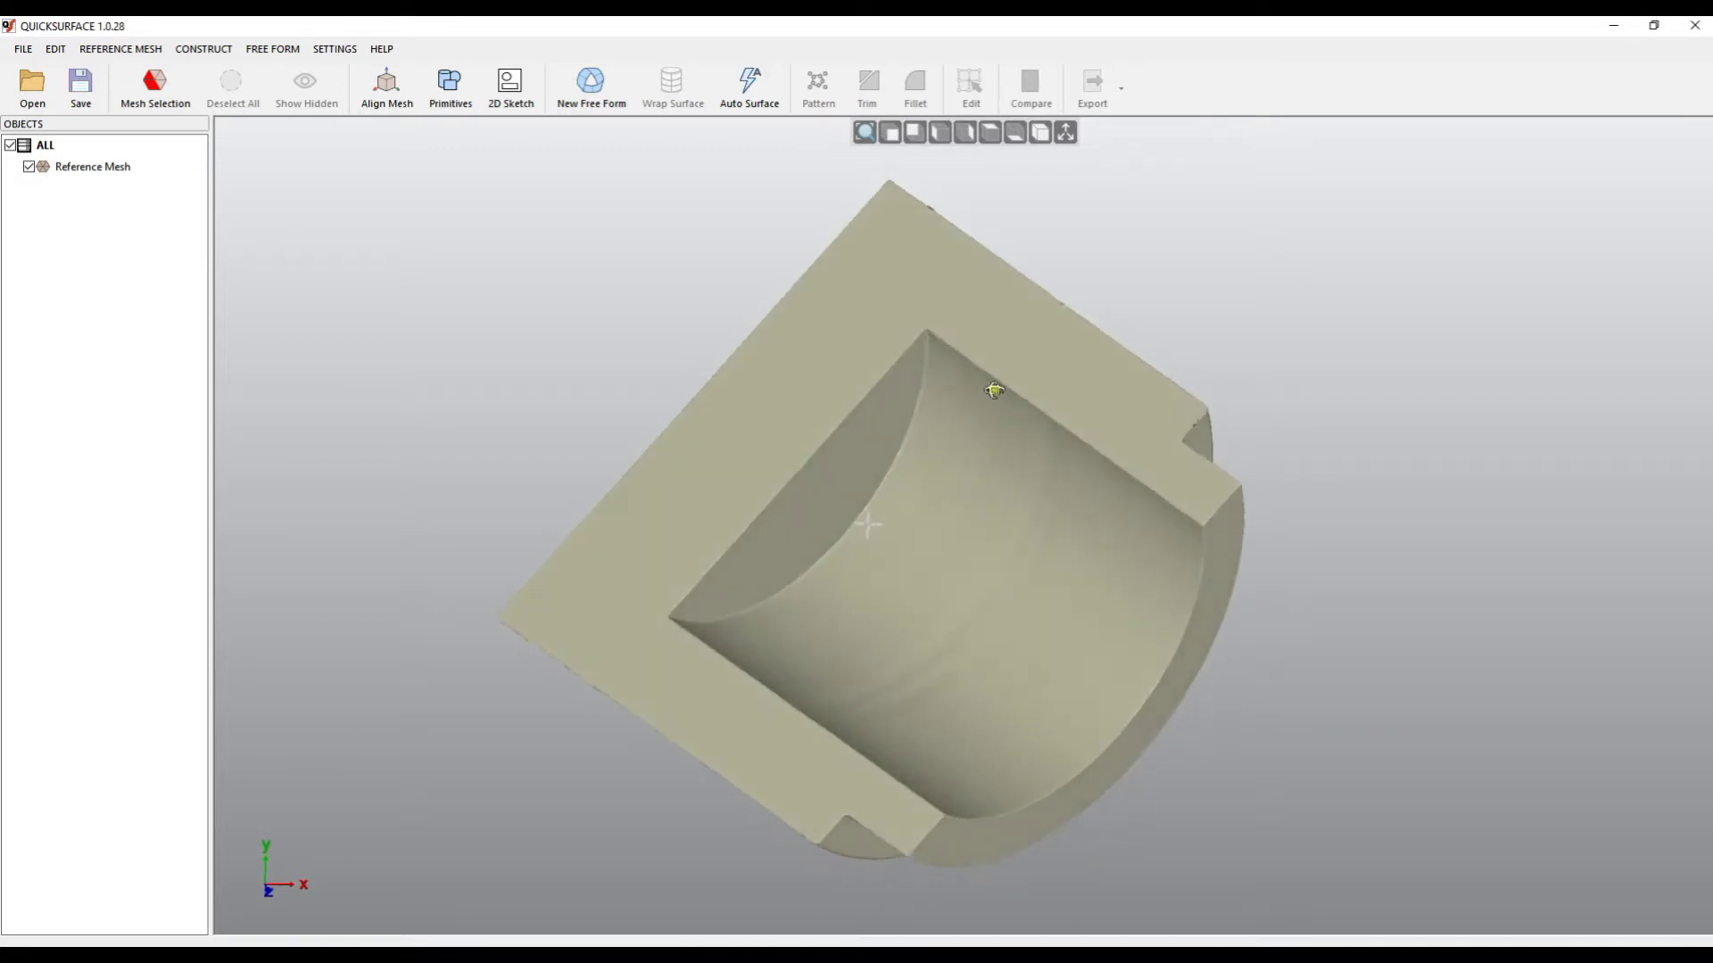
scroll(1206, 474, up, 5)
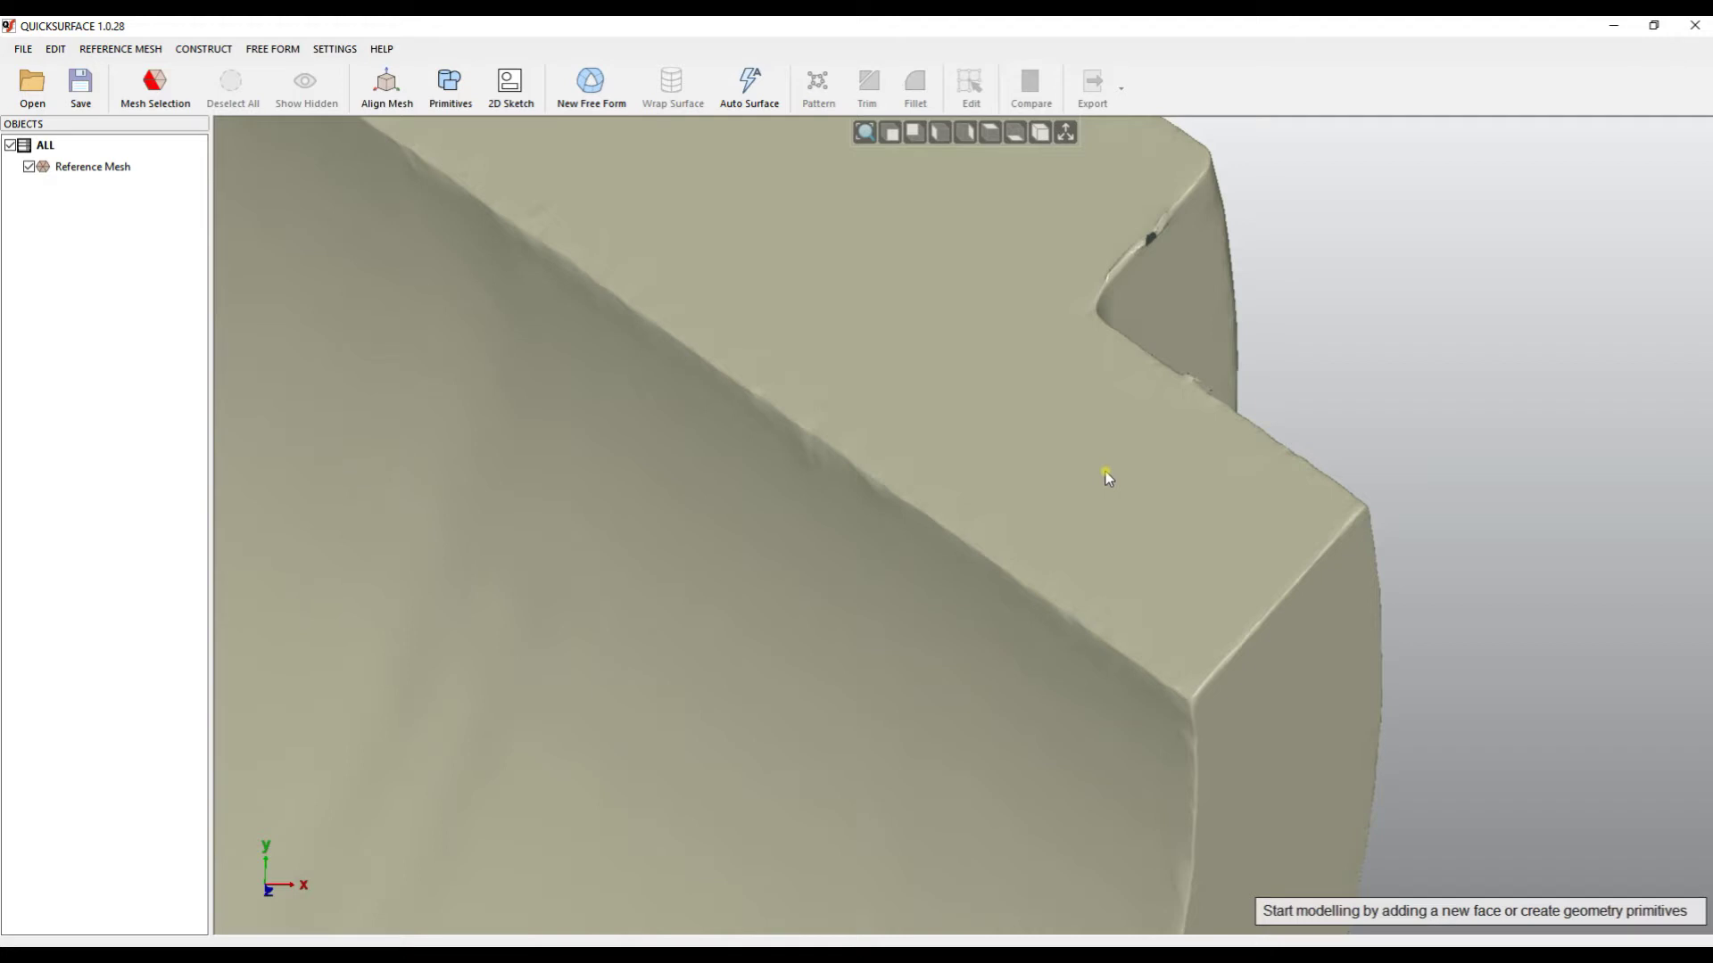
scroll(1105, 471, down, 5)
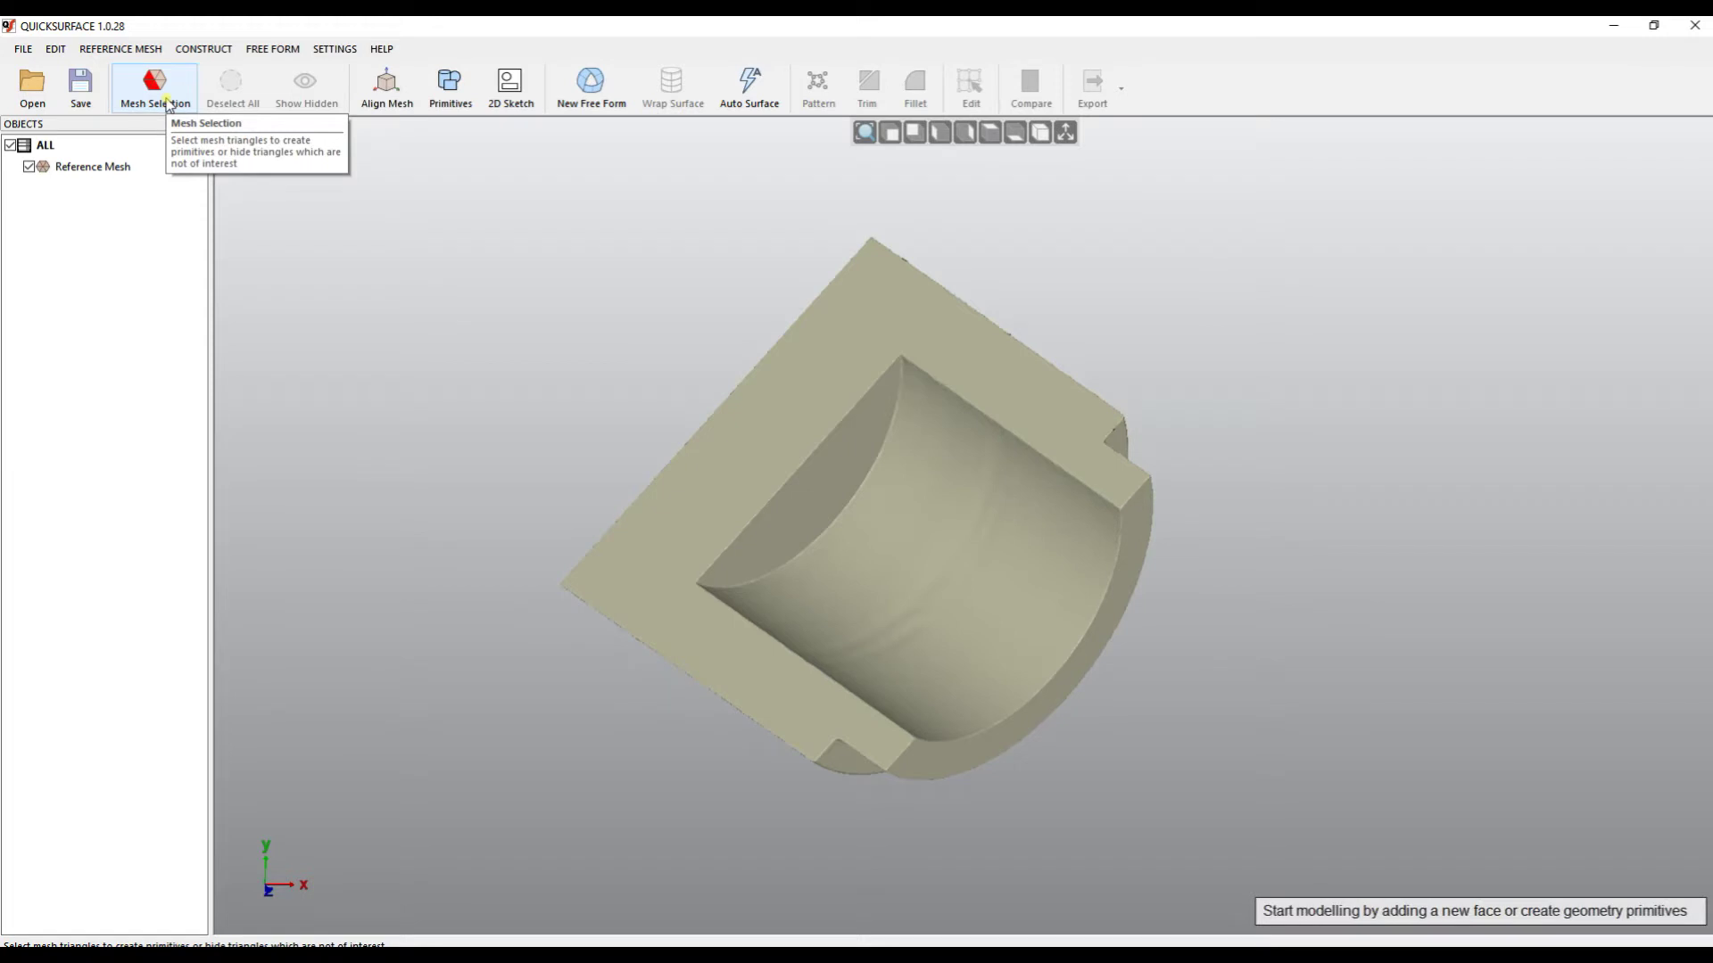
click(121, 49)
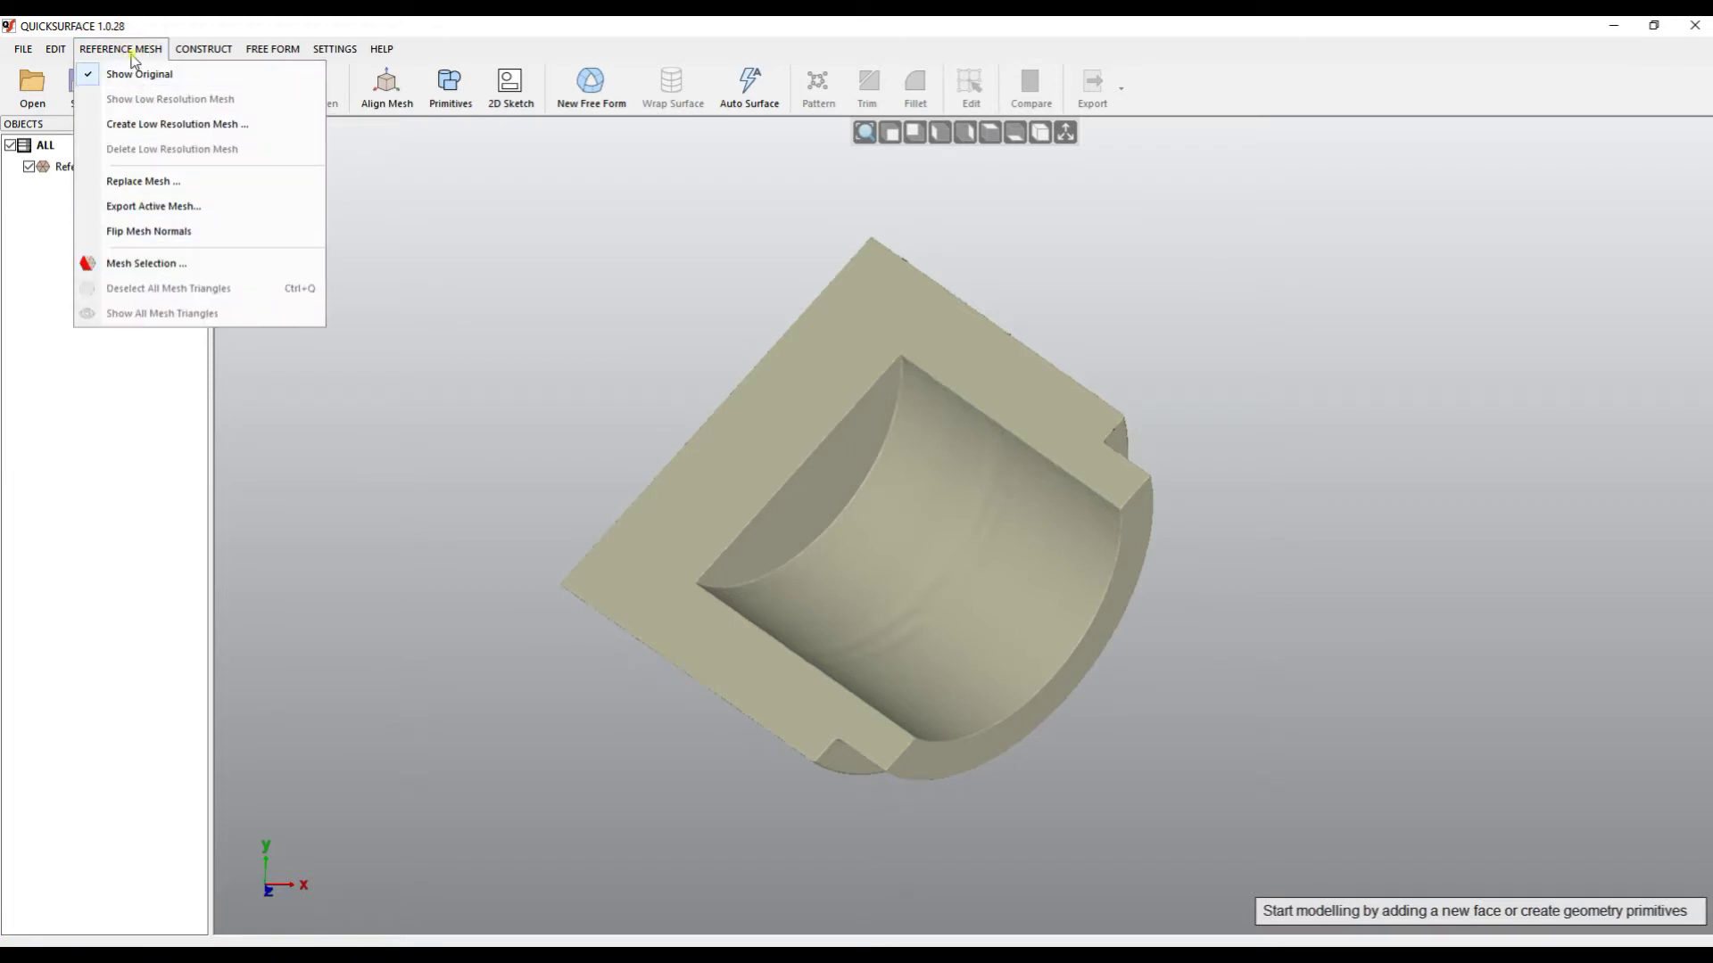
click(602, 272)
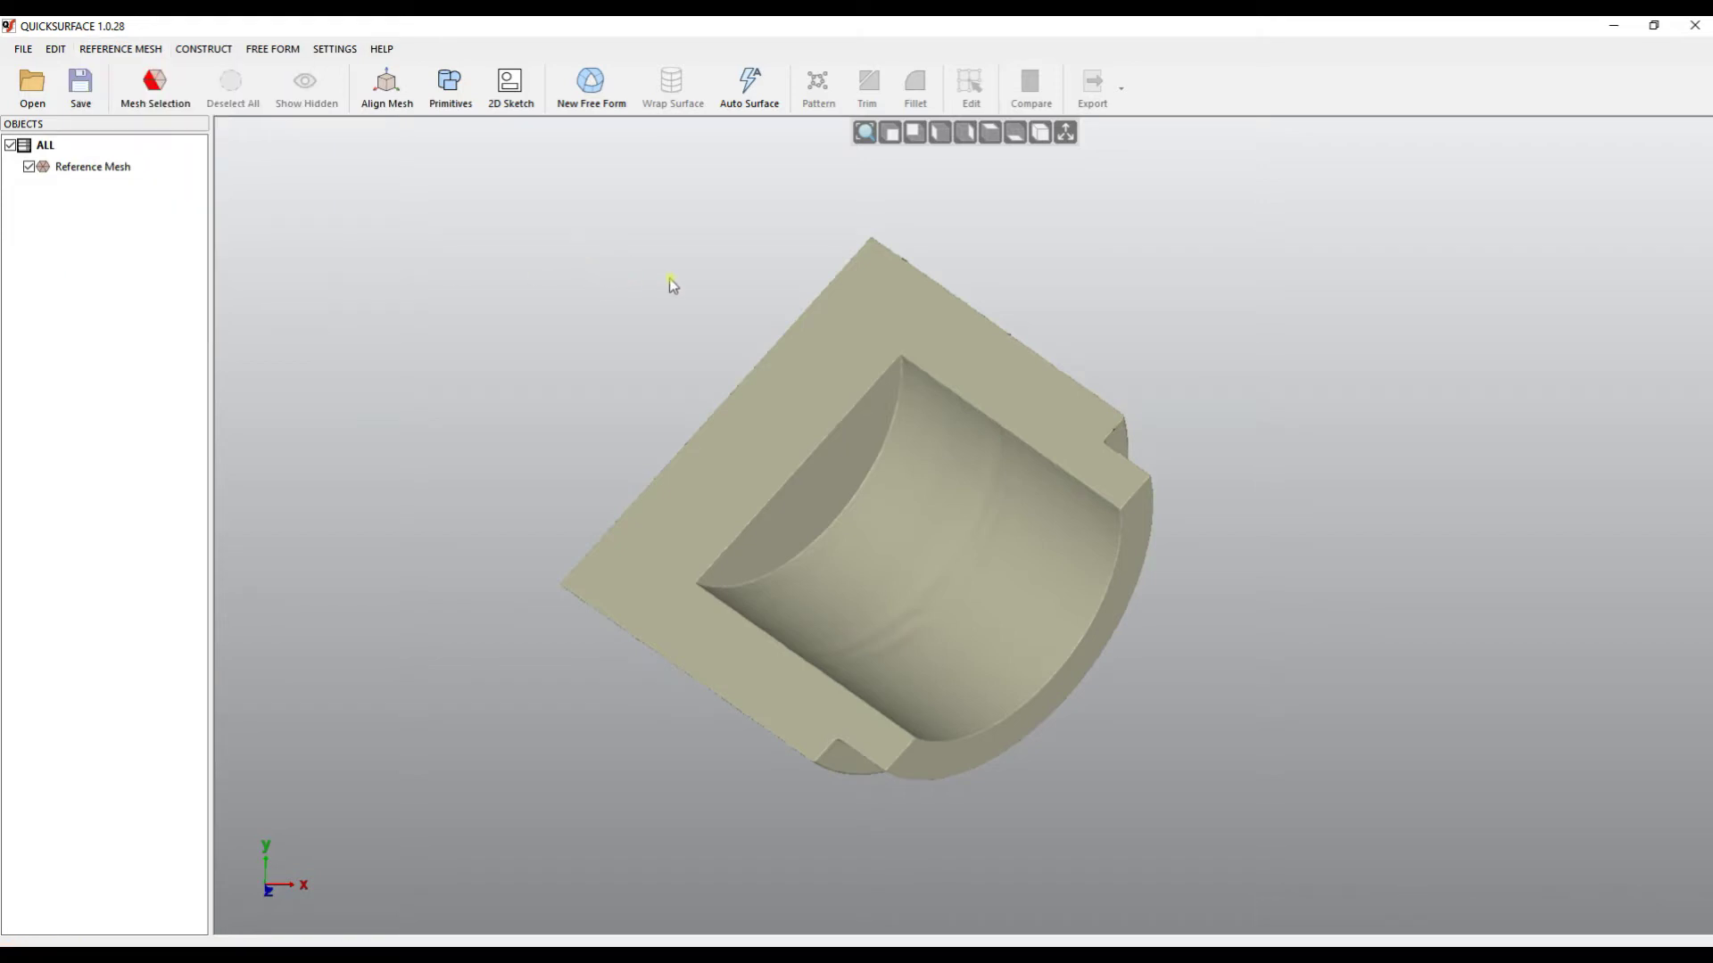
Step: Paint a trial brush selection over the part's top edge, then cancel it
right_click(742, 347)
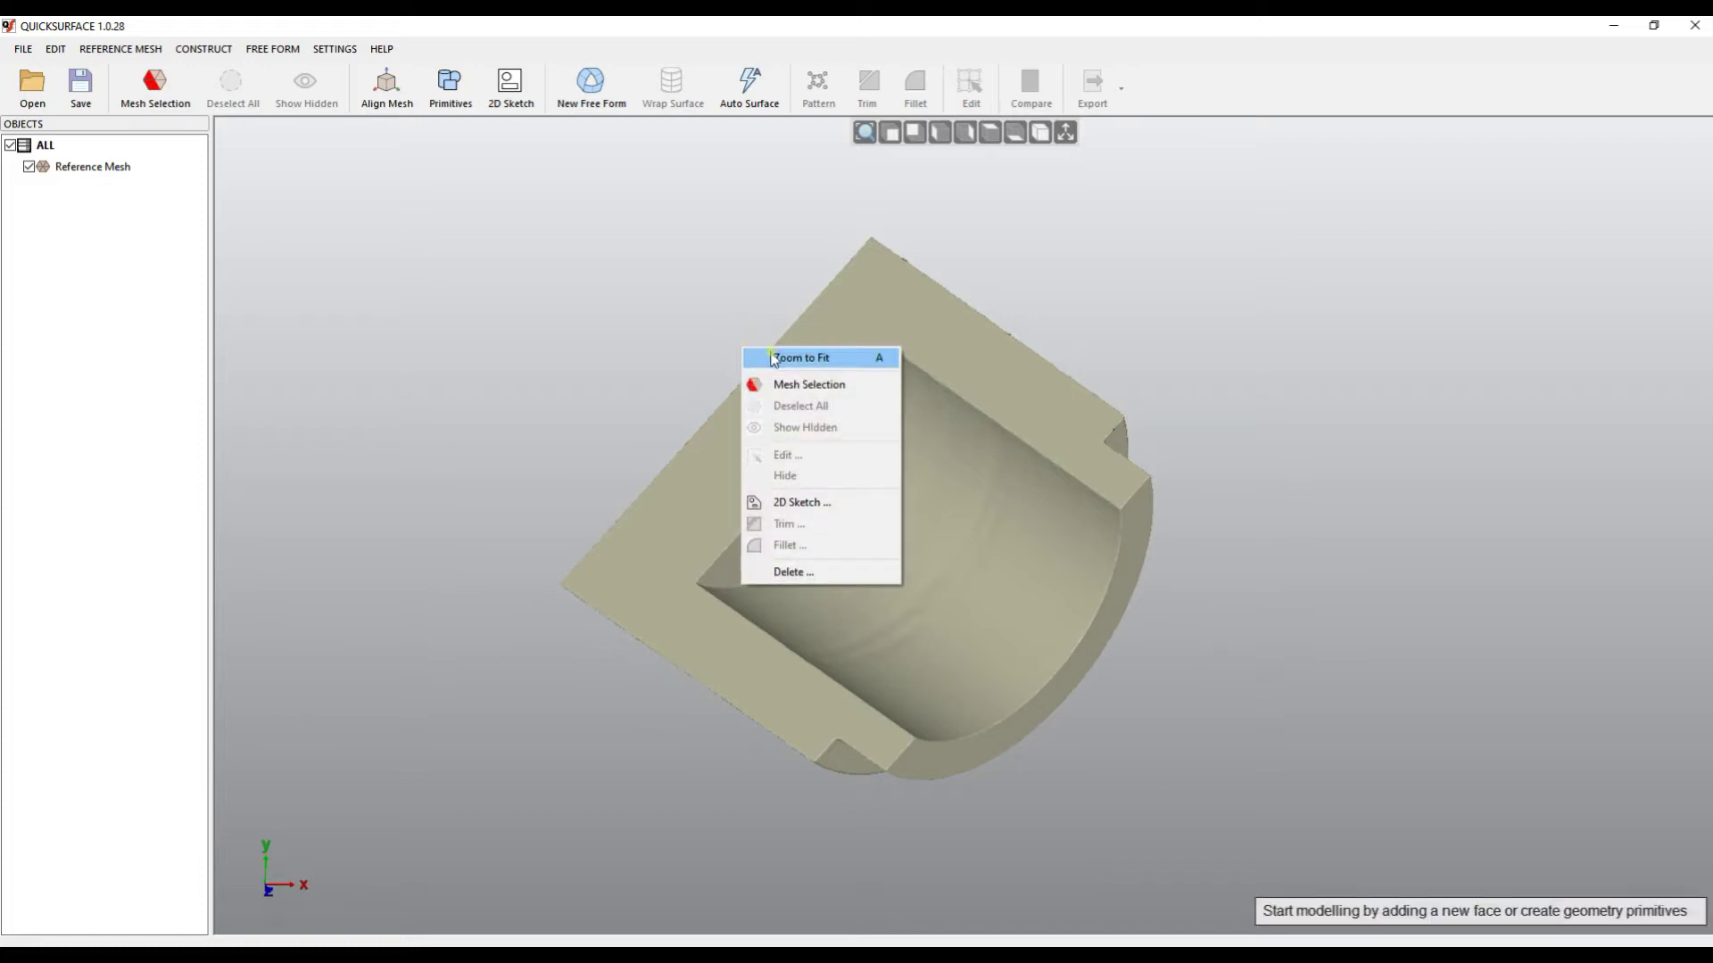
click(822, 384)
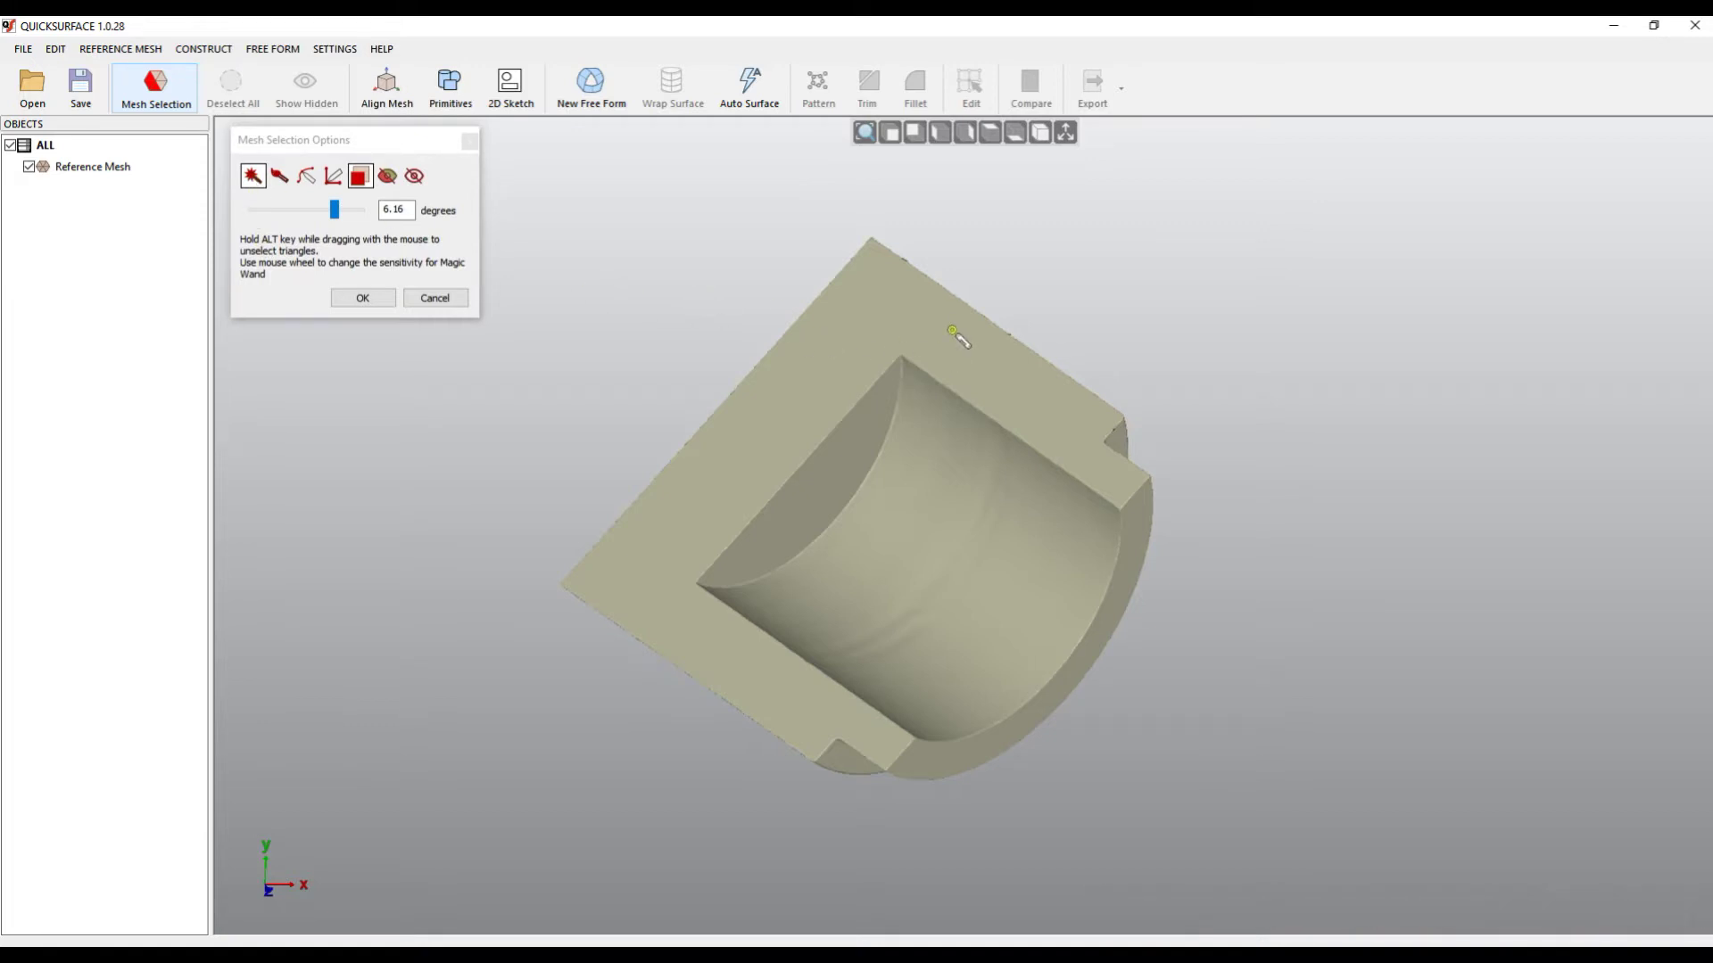
click(279, 178)
mouse_move(1025, 329)
mouse_down()
mouse_move(924, 303)
mouse_move(814, 330)
mouse_move(1059, 398)
mouse_move(1177, 386)
mouse_up()
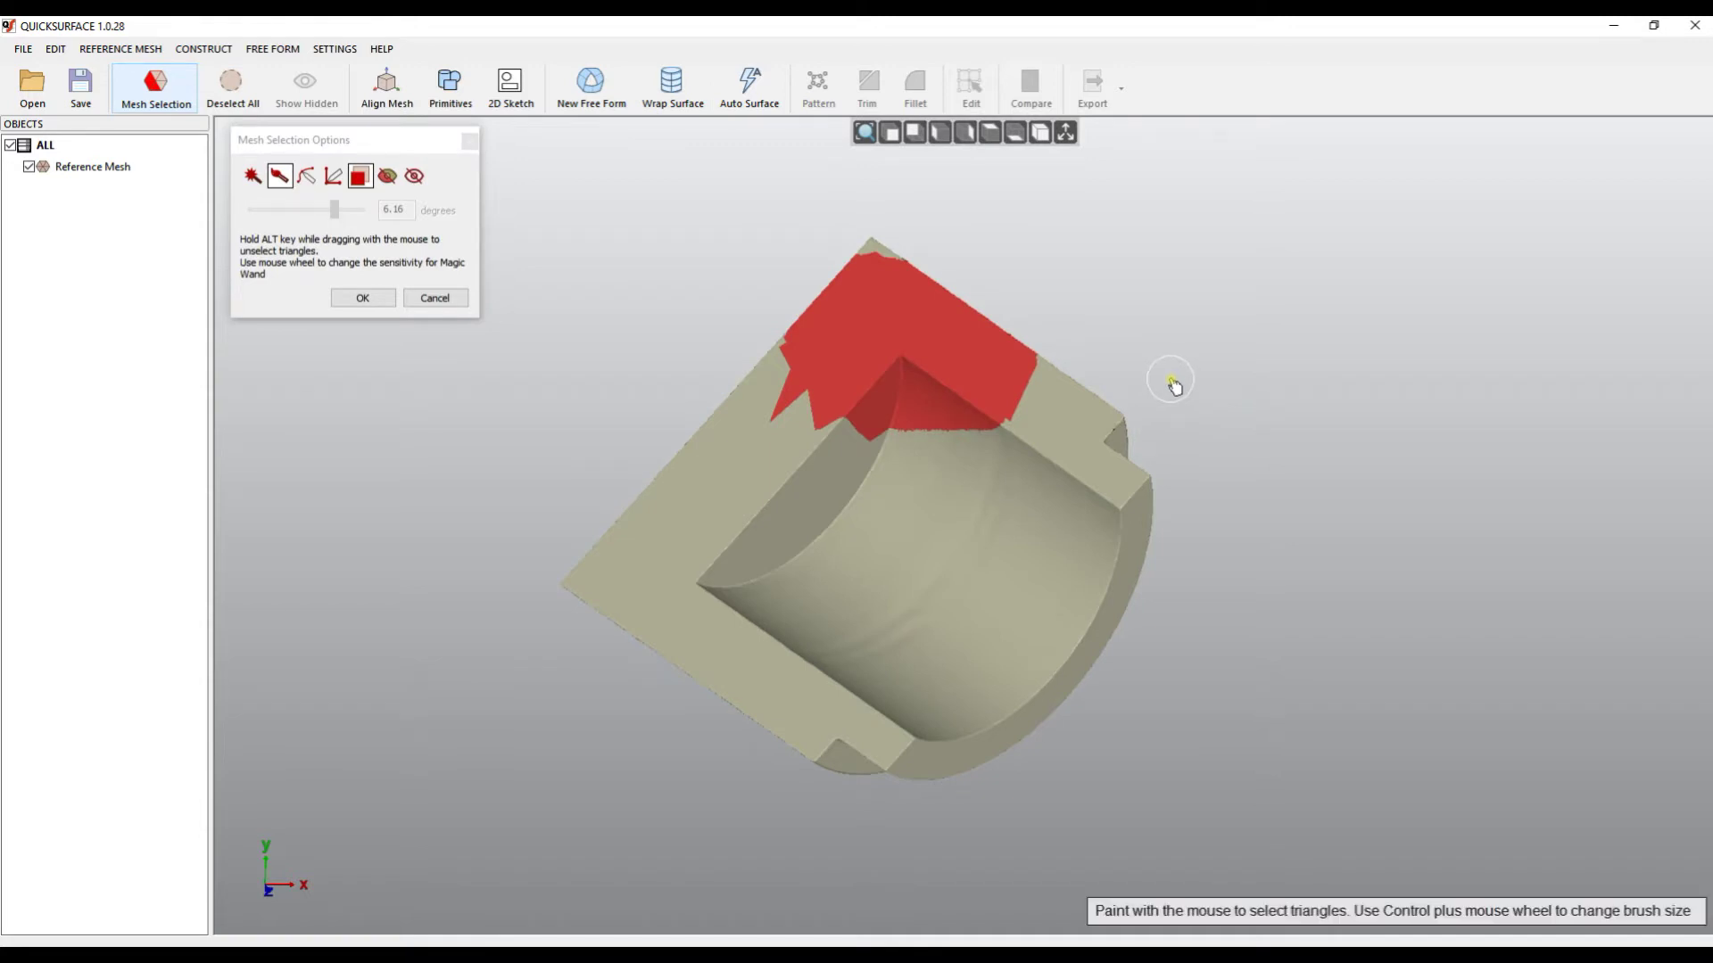
click(436, 299)
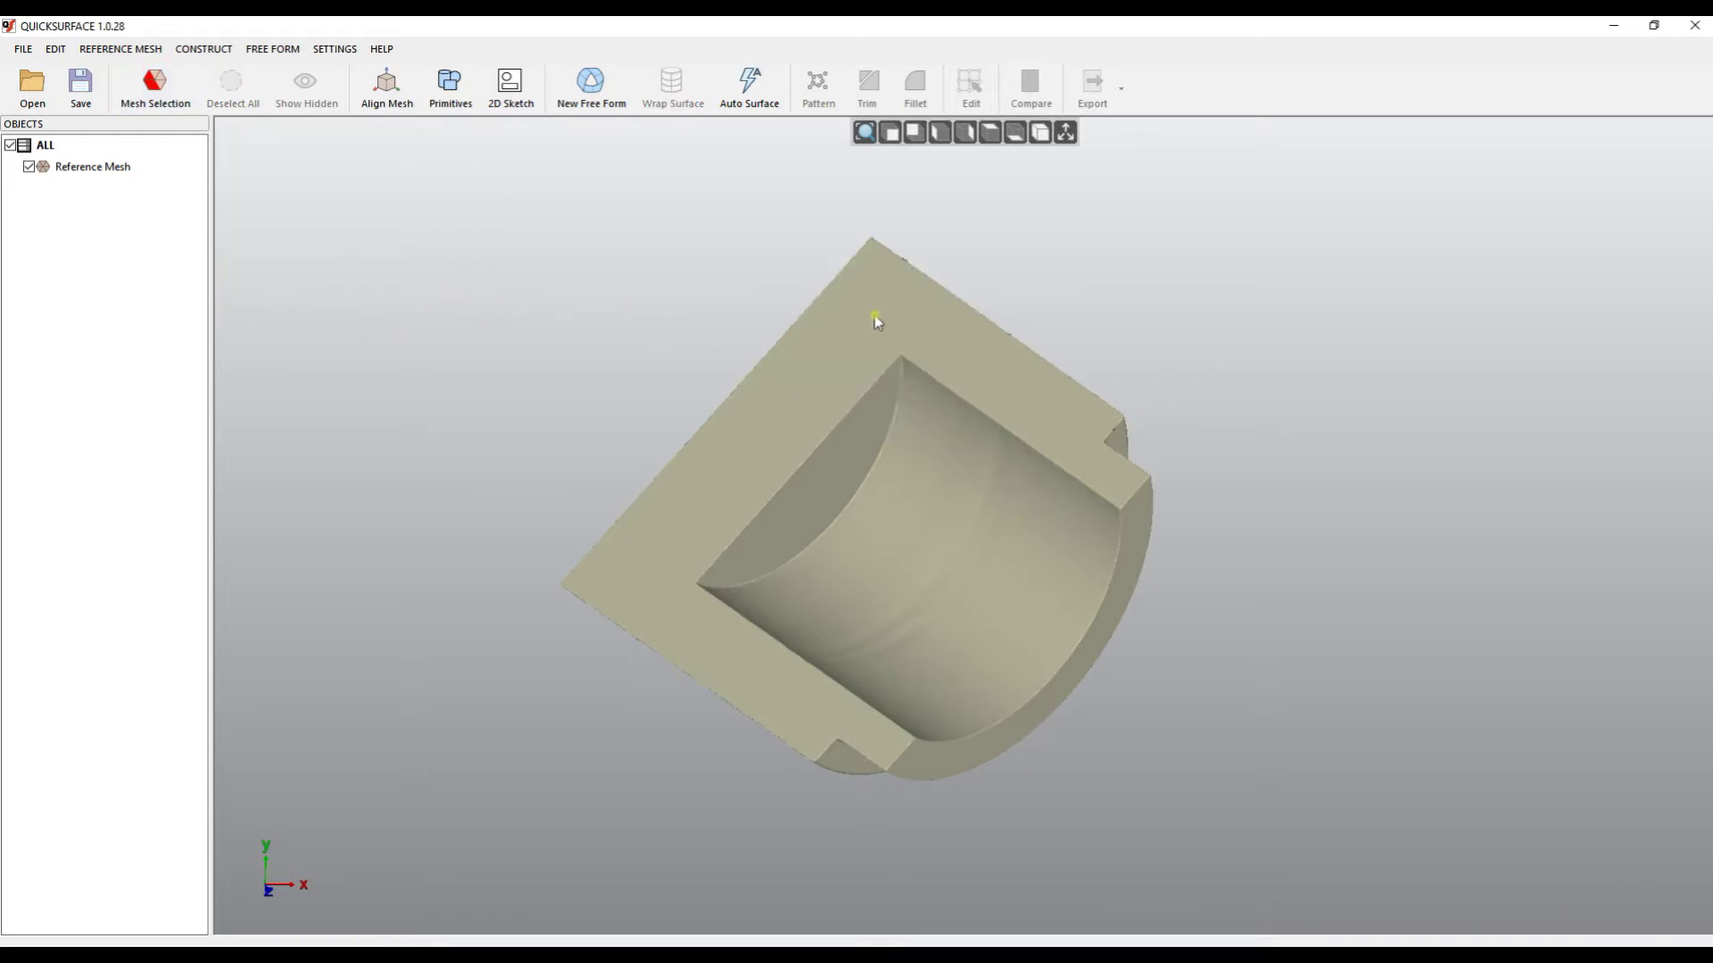
Step: Change the Mesh Selection colour to green and test it on the top face
click(337, 49)
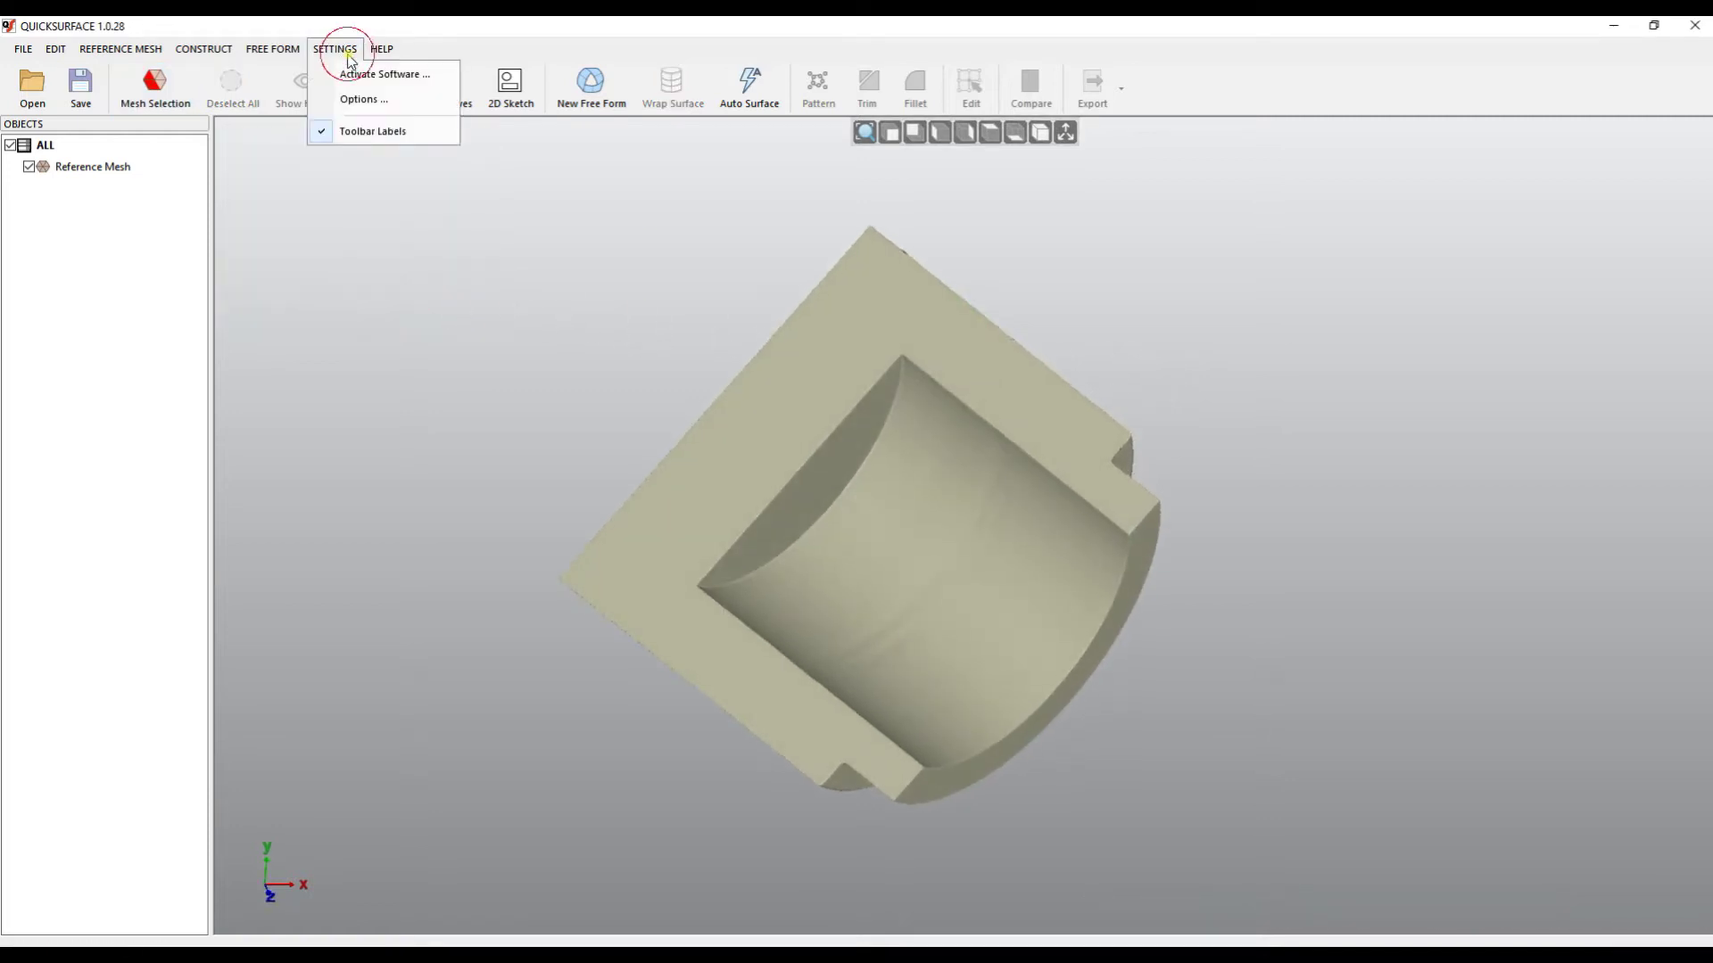
click(364, 99)
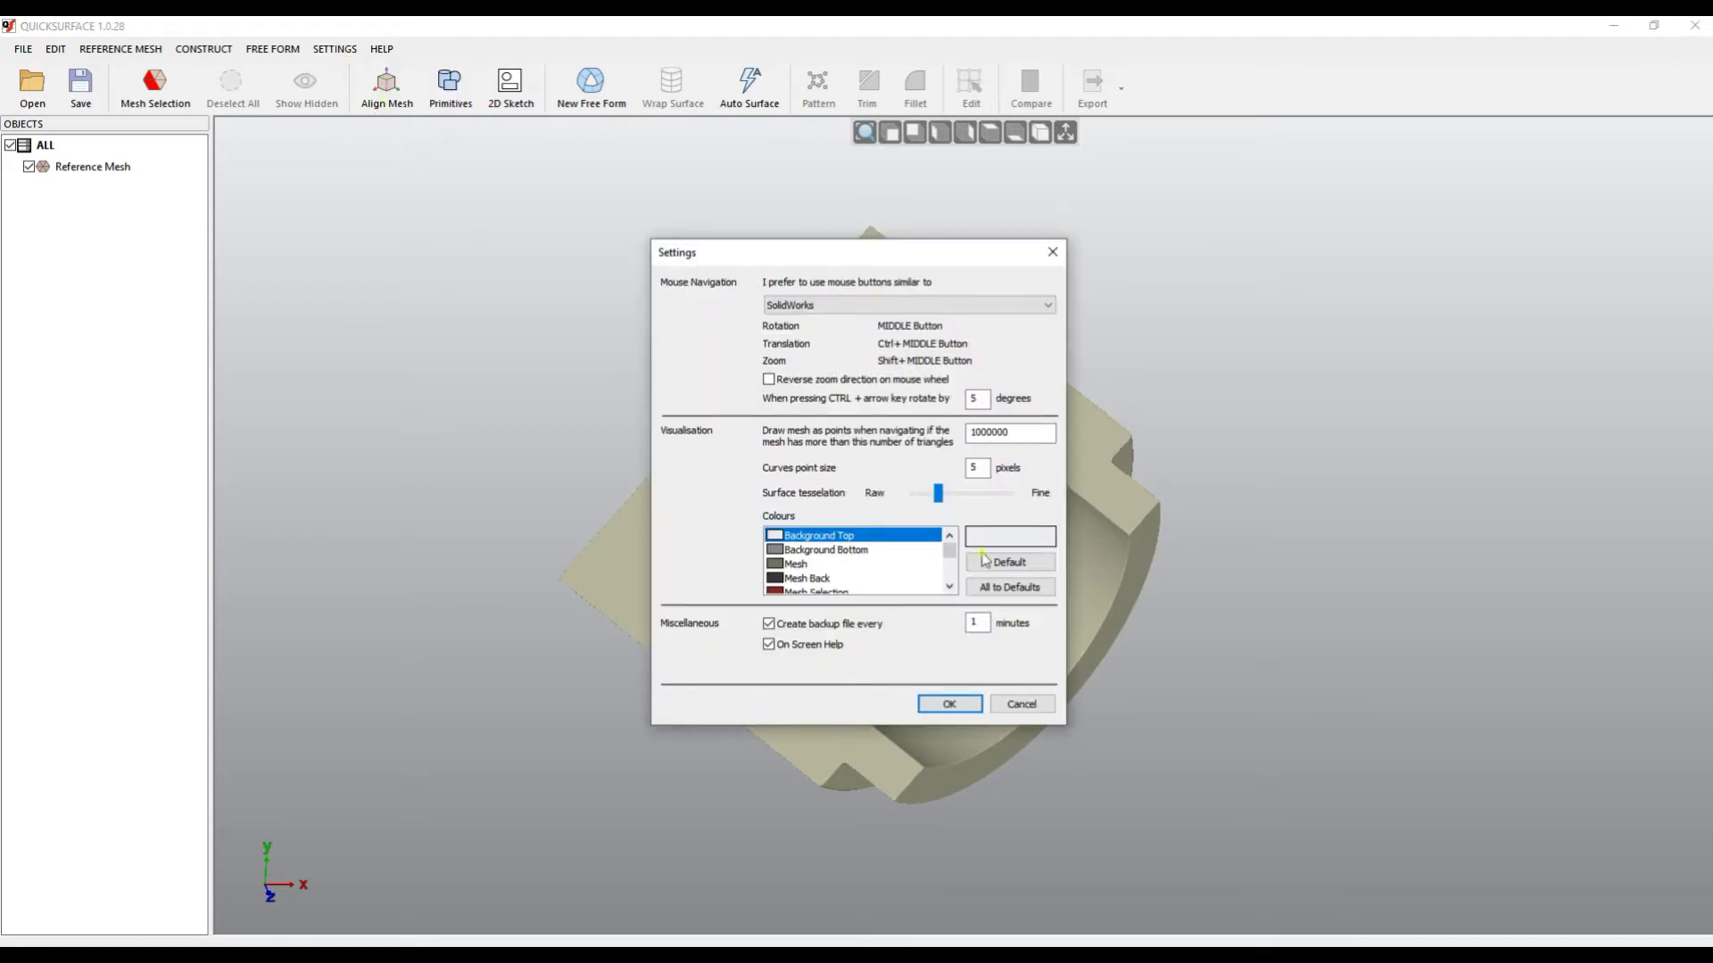
click(949, 587)
click(949, 586)
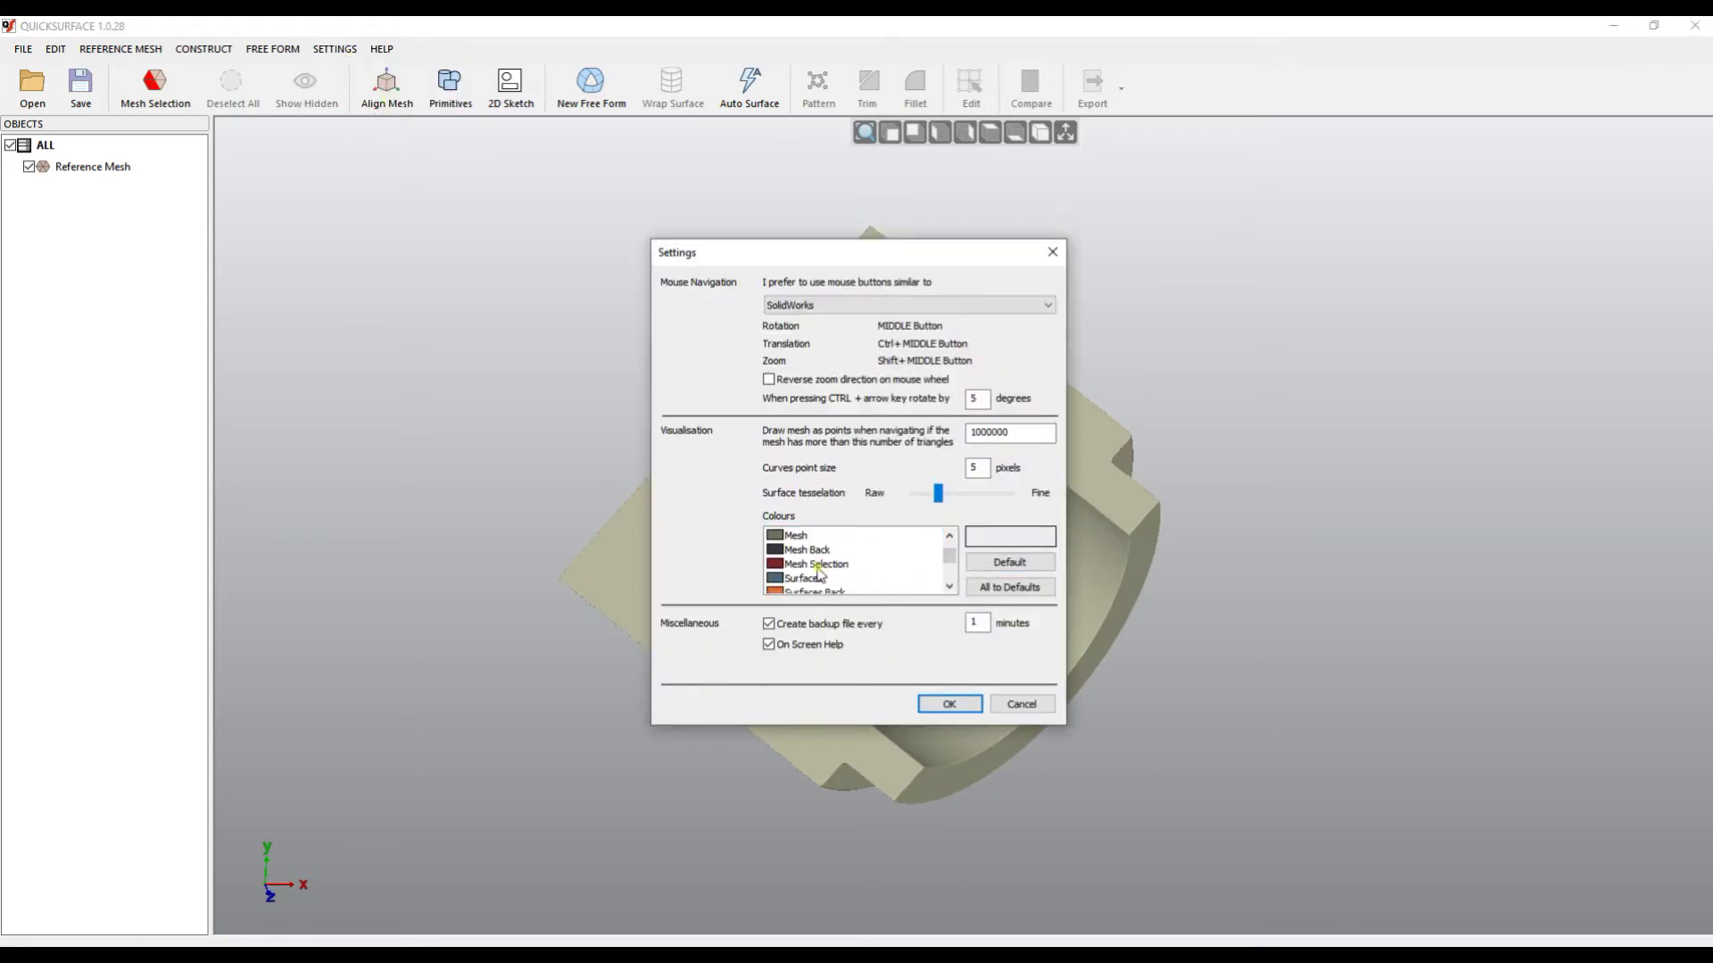
click(817, 563)
click(990, 536)
click(922, 464)
click(693, 613)
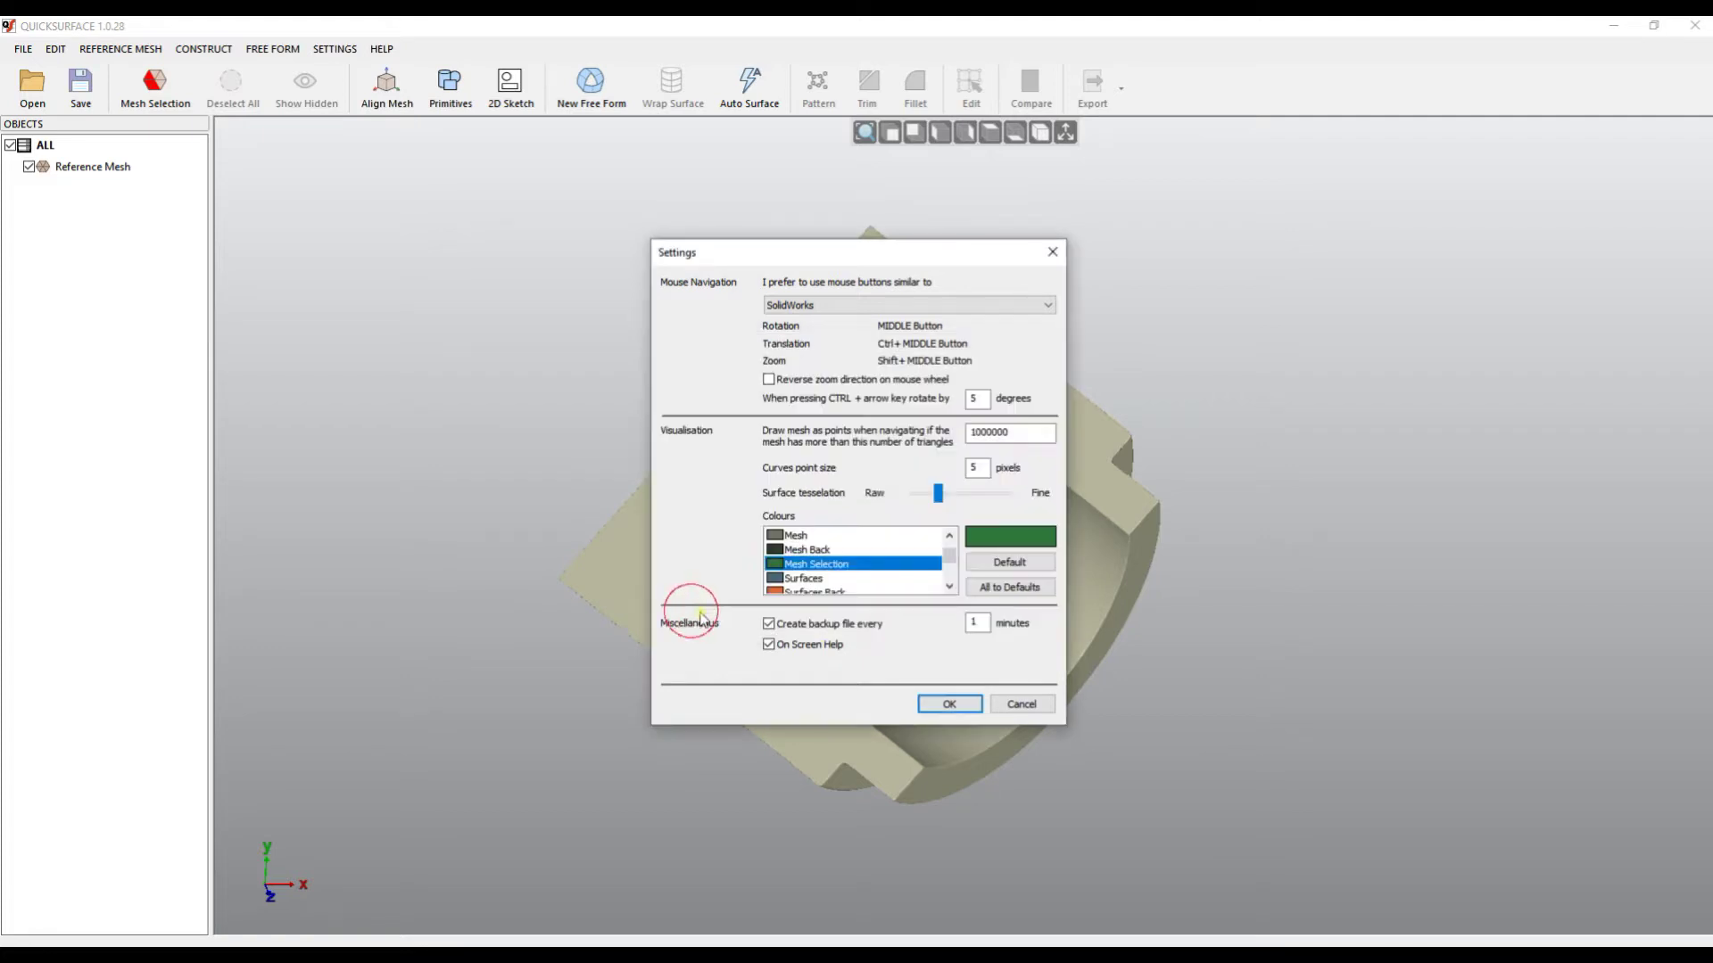
click(948, 704)
click(155, 85)
mouse_move(1002, 336)
mouse_down()
mouse_move(911, 296)
mouse_move(812, 348)
mouse_move(1048, 412)
mouse_move(1197, 378)
mouse_up()
click(445, 300)
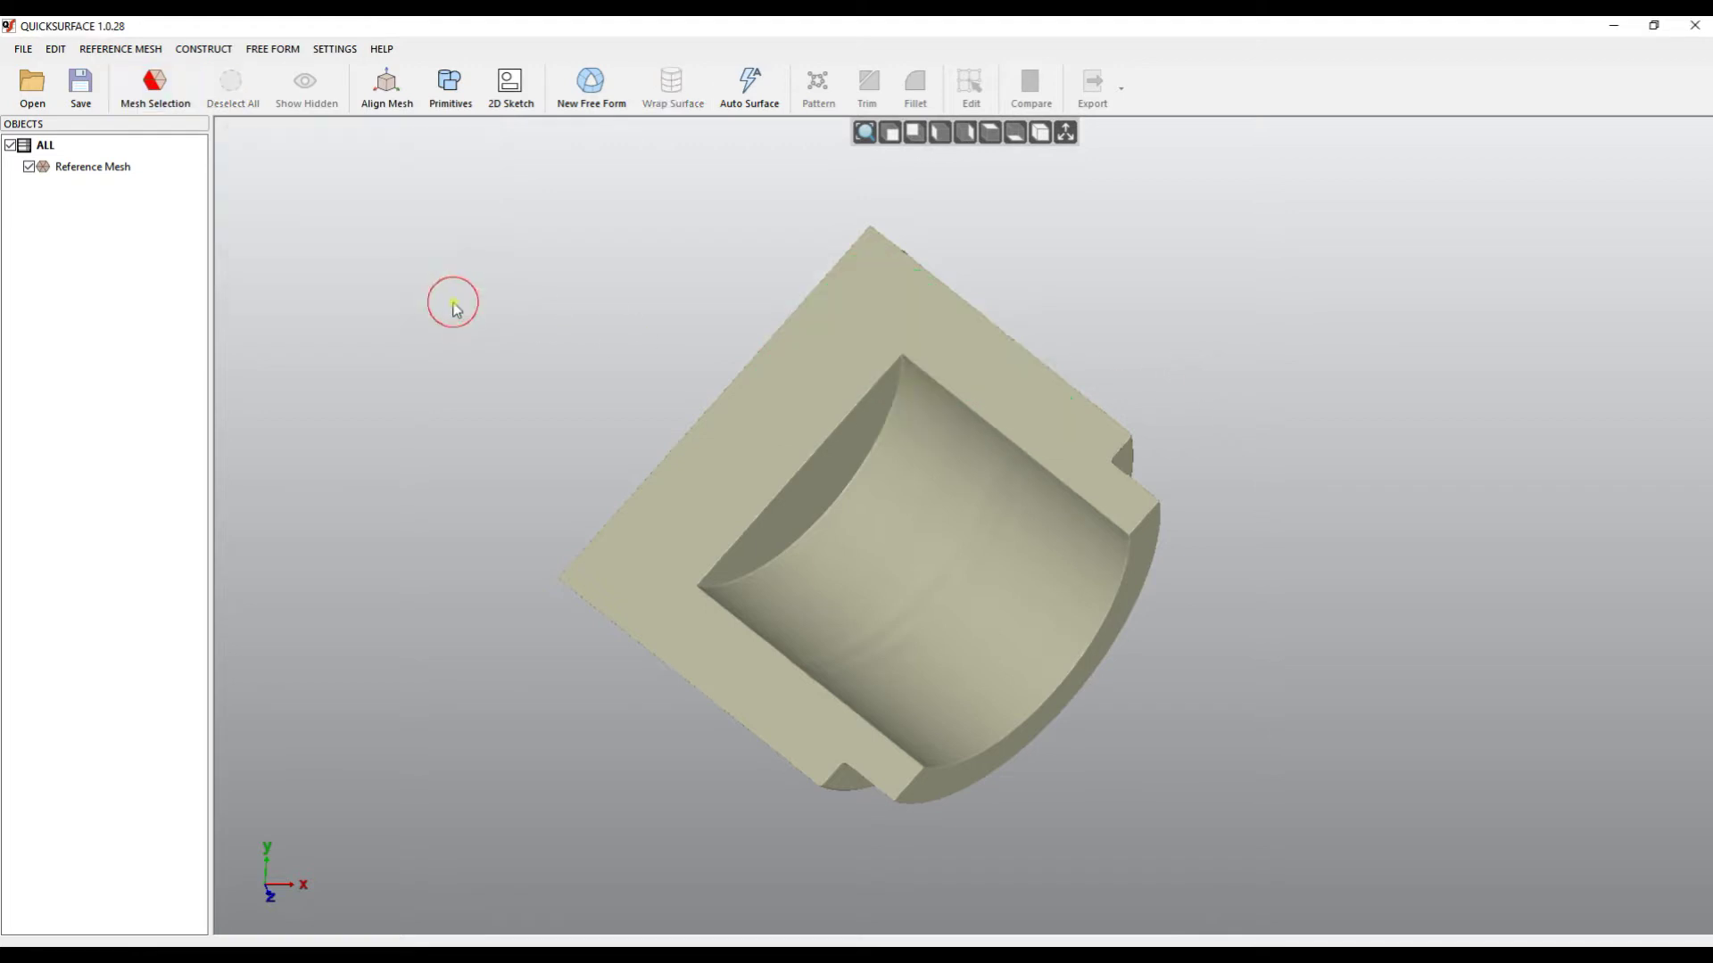
Step: Restore the Mesh Selection colour to the default red in the program options
click(335, 48)
click(361, 97)
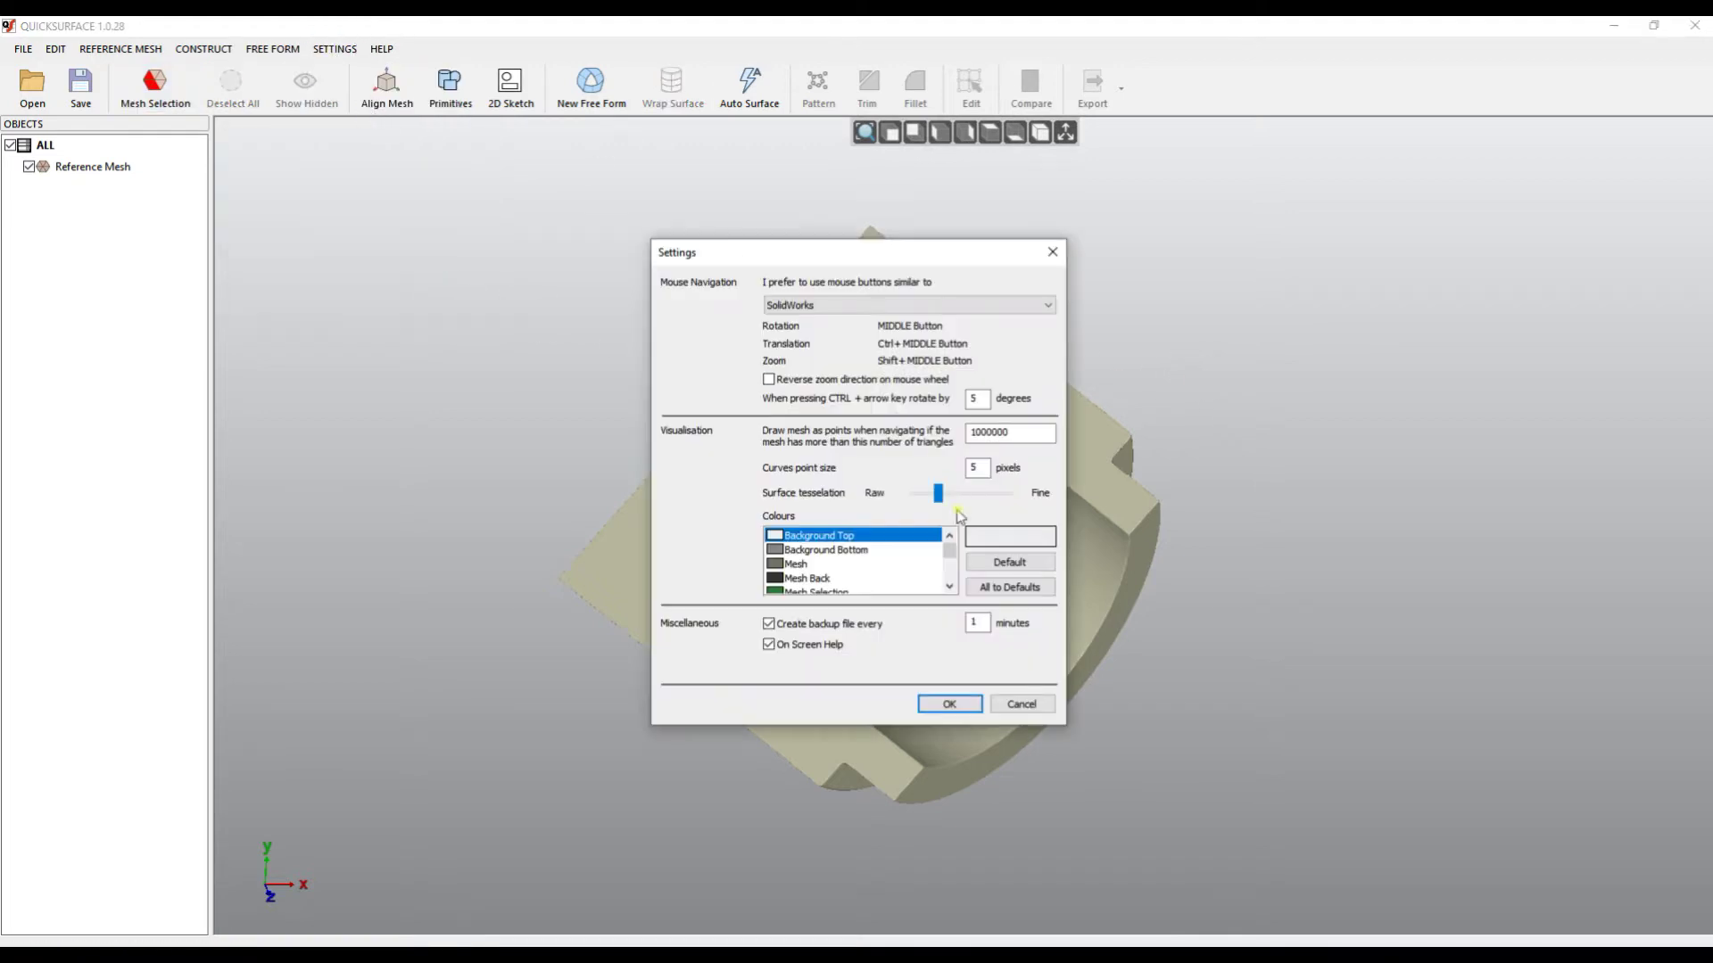
drag(951, 557, 951, 566)
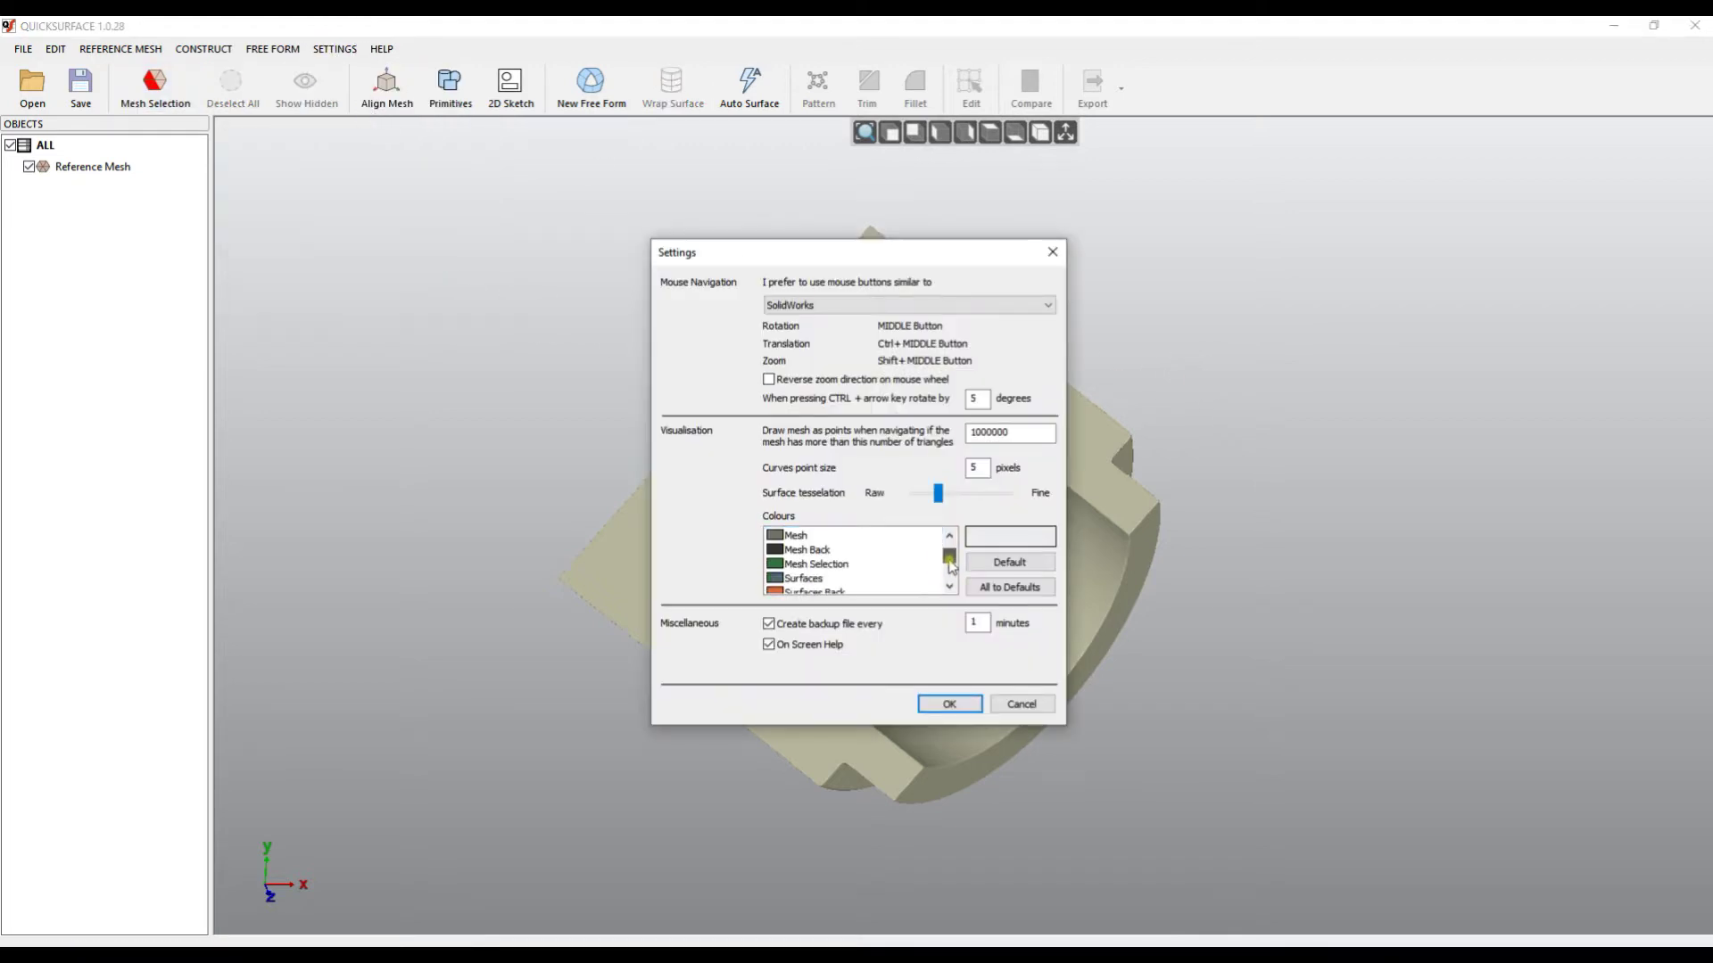
click(847, 566)
click(1009, 563)
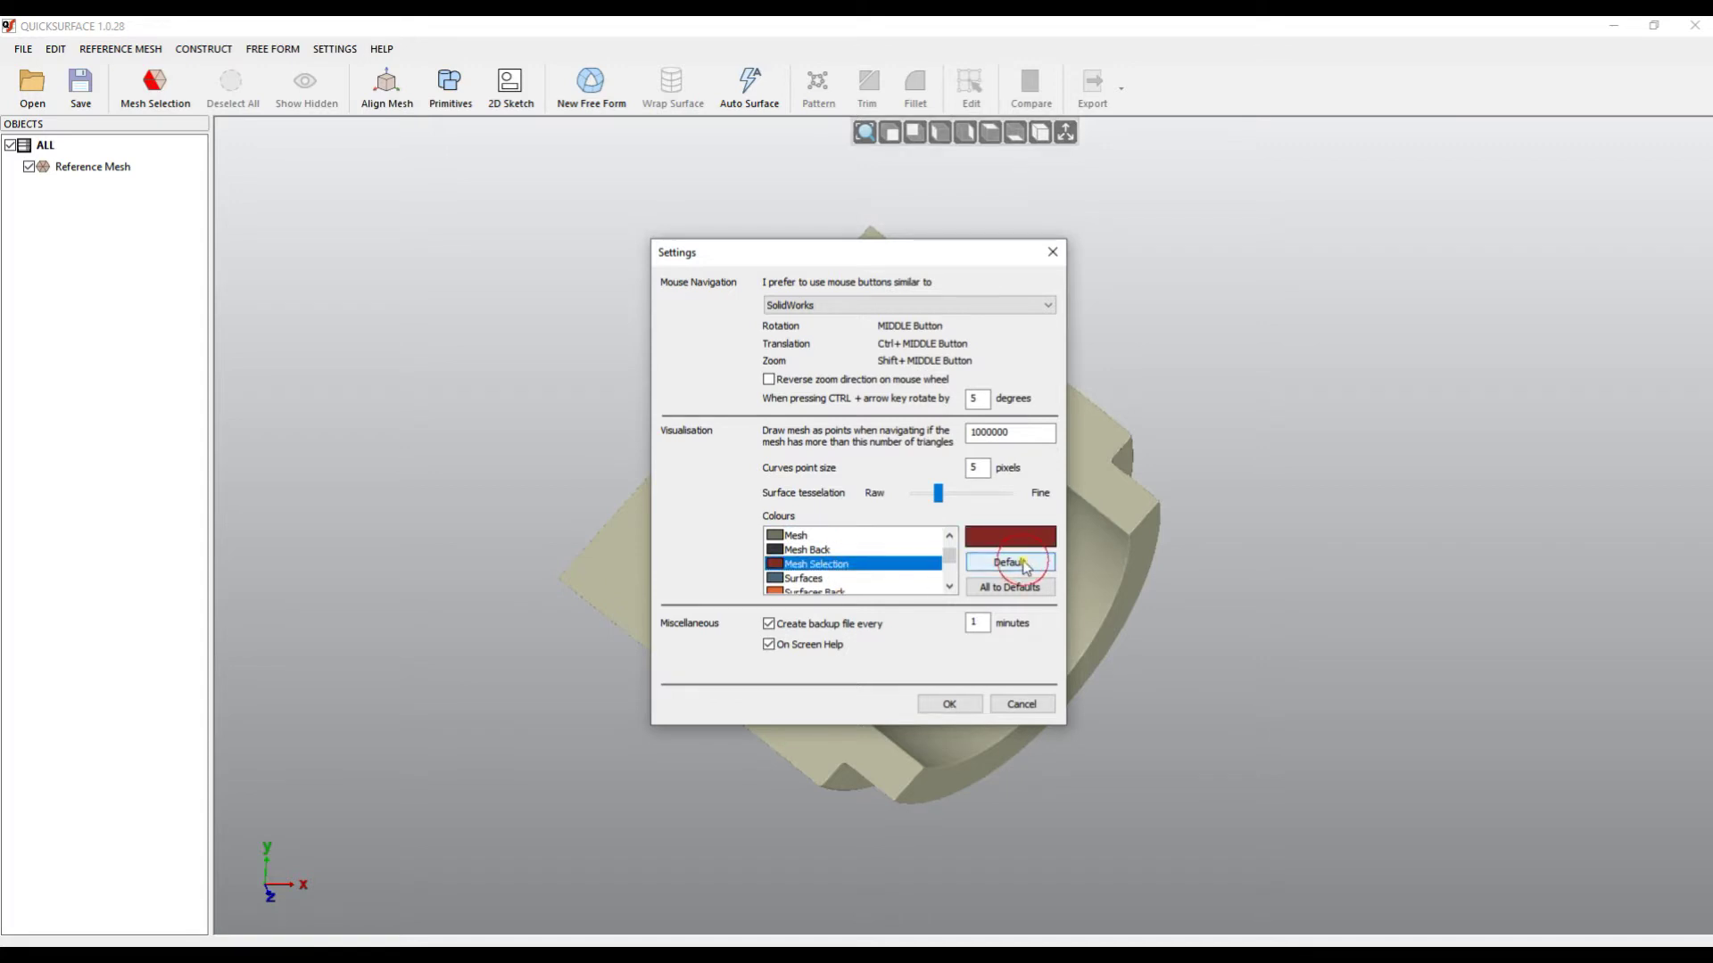
click(949, 704)
Step: Magic-wand select the flat top face at 6.16-degree tolerance and orbit to inspect it
right_click(529, 272)
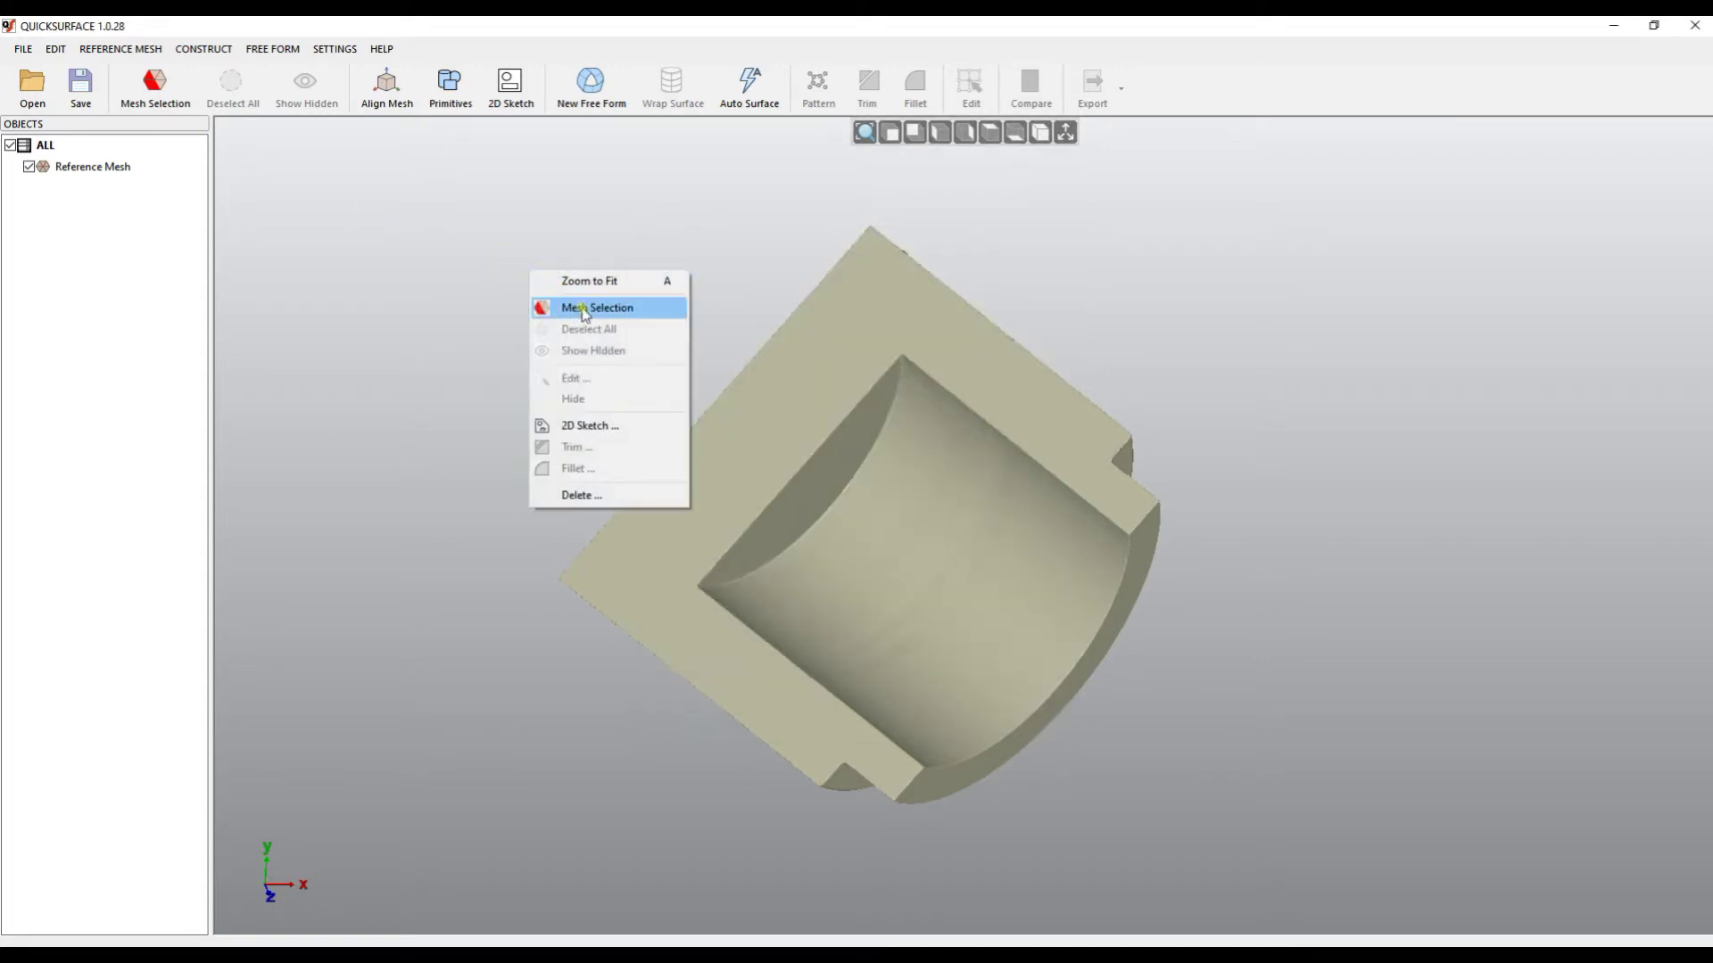
click(585, 308)
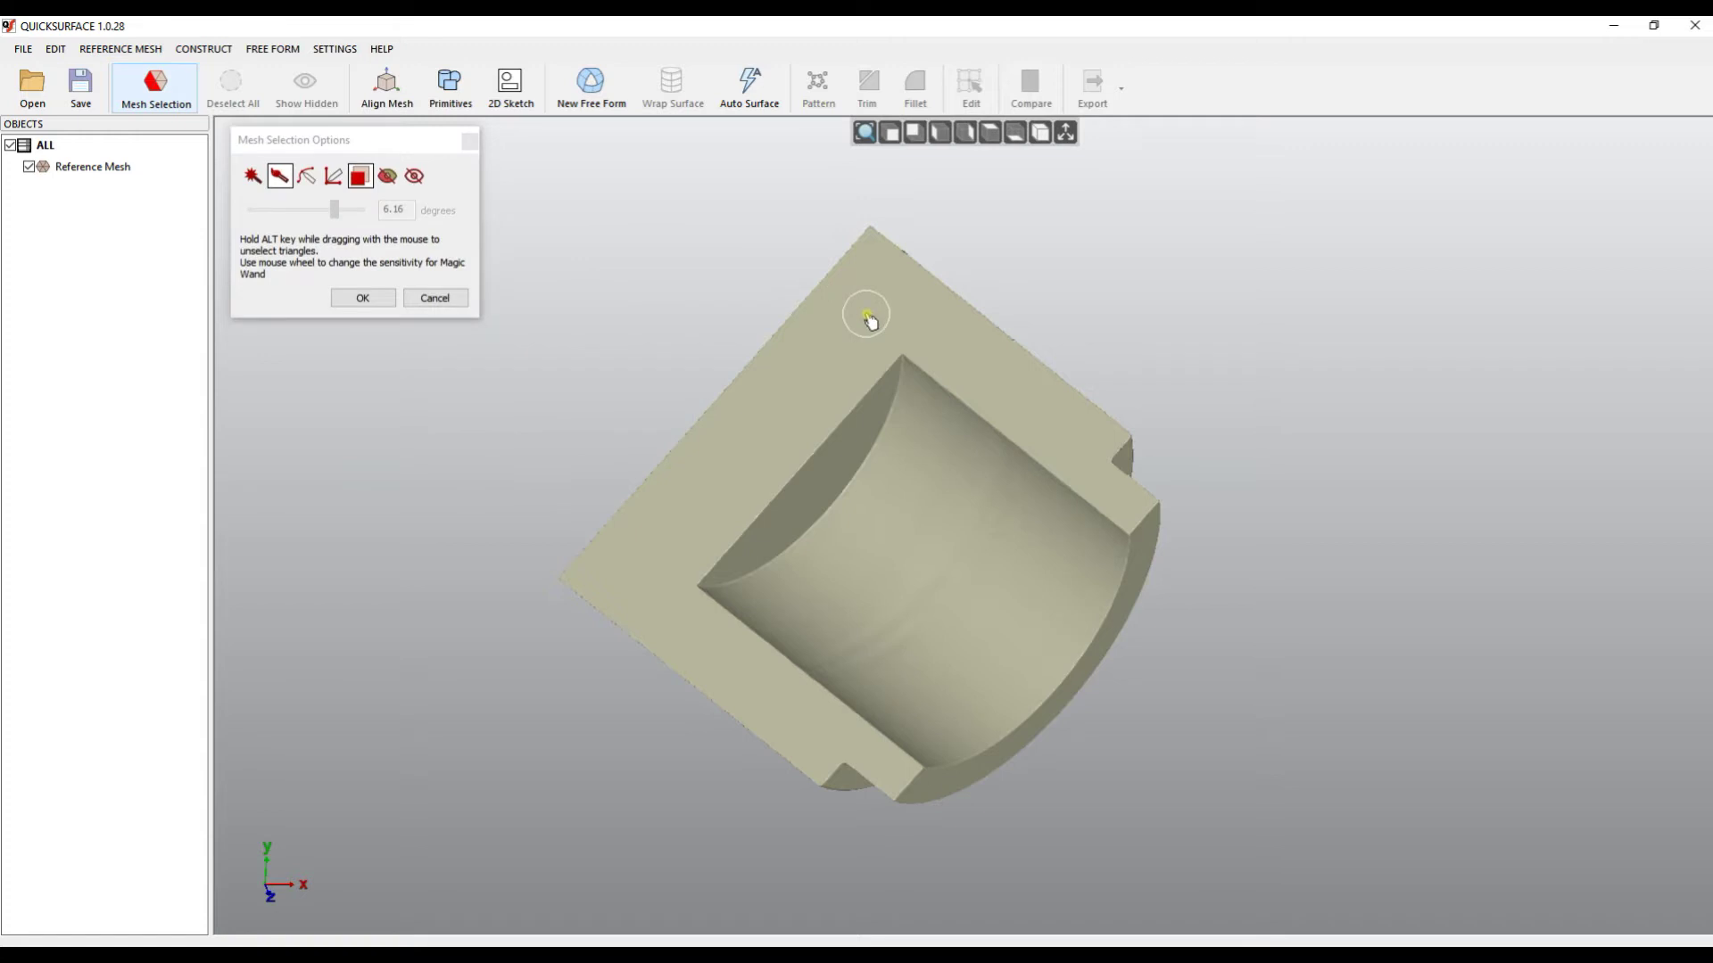
click(258, 177)
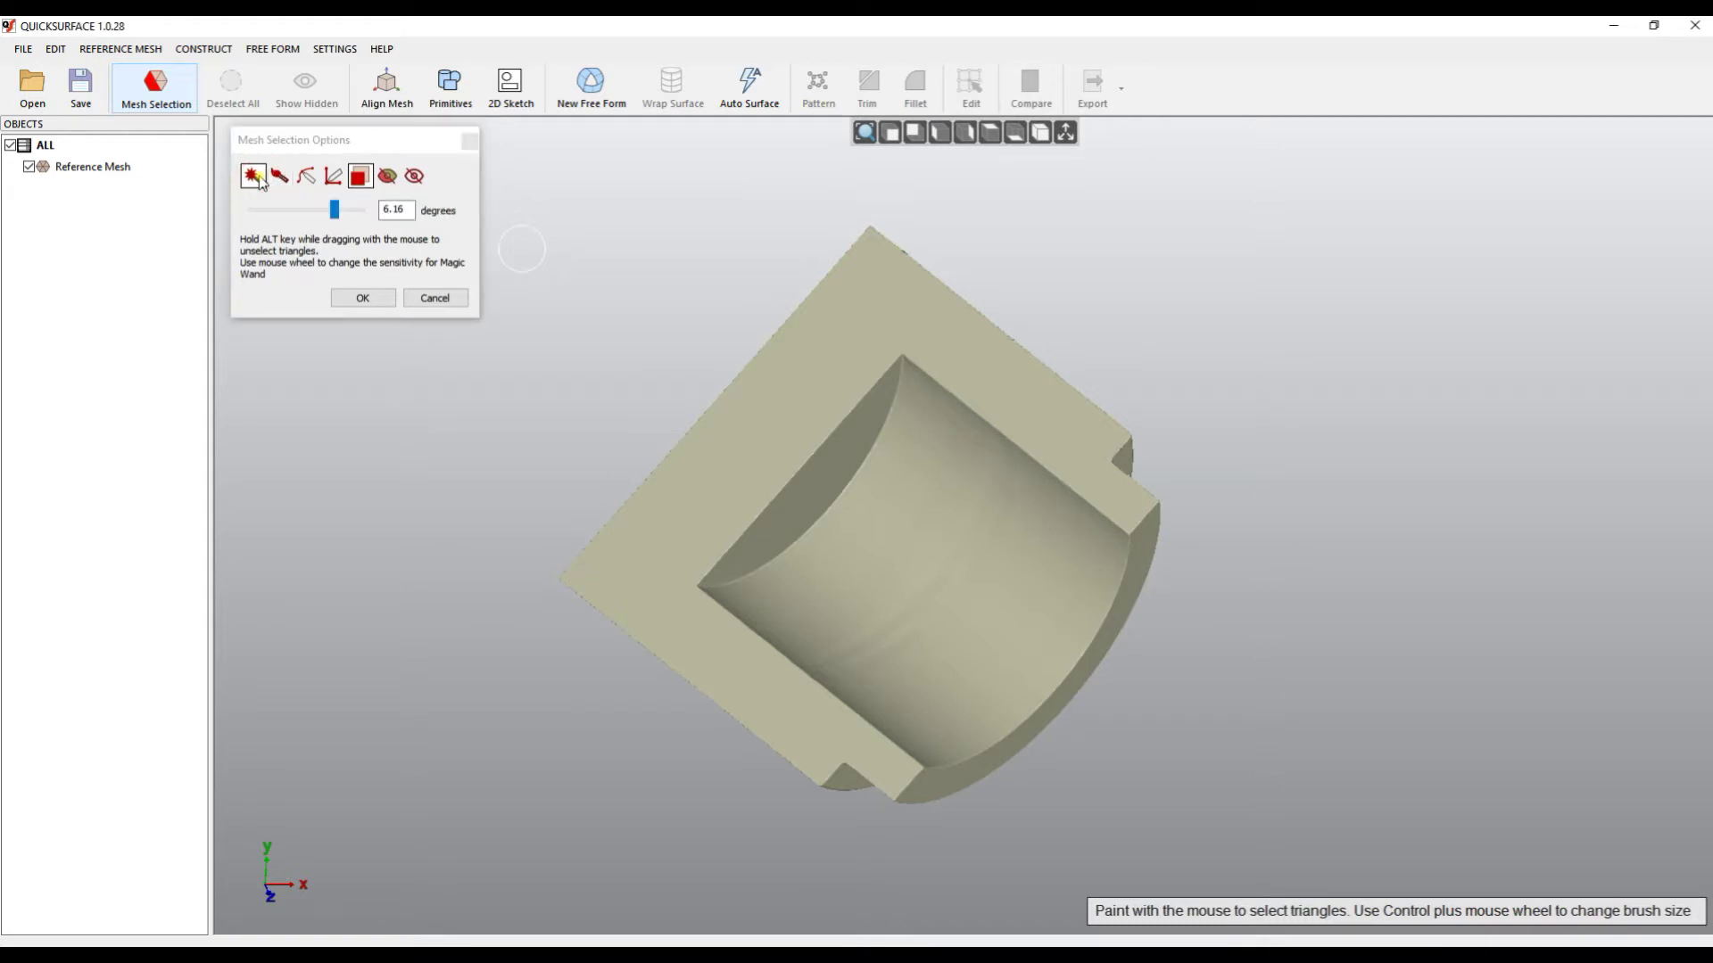
click(855, 314)
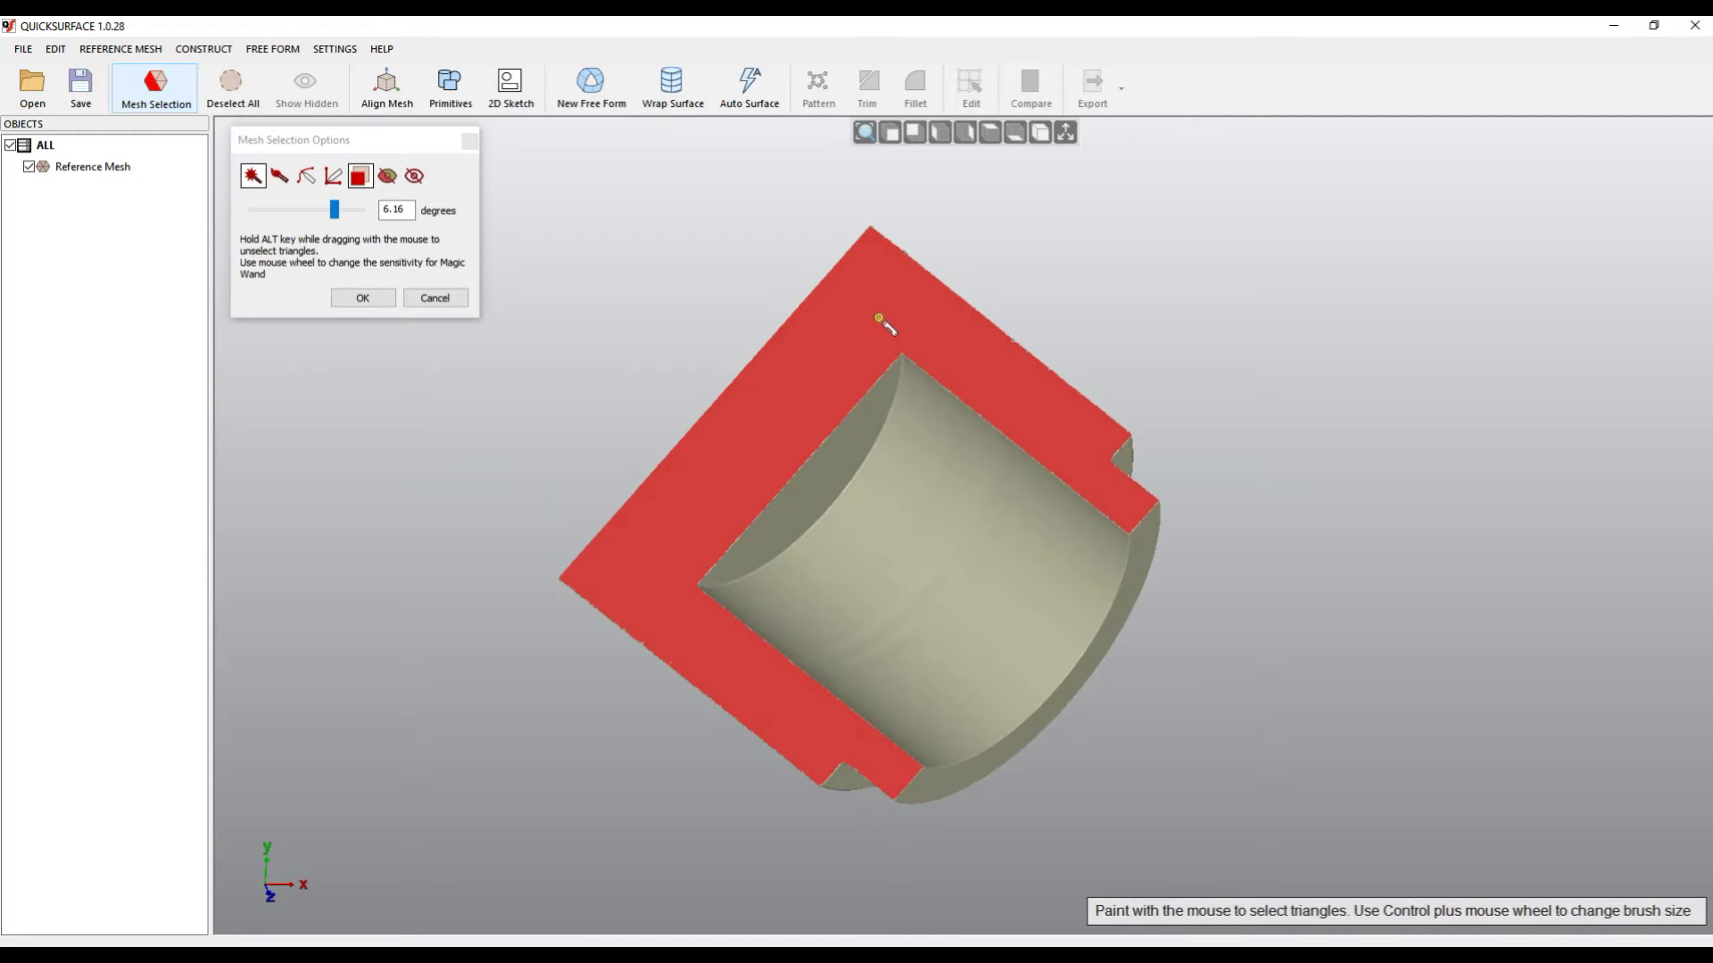
right_drag(967, 470, 1014, 298)
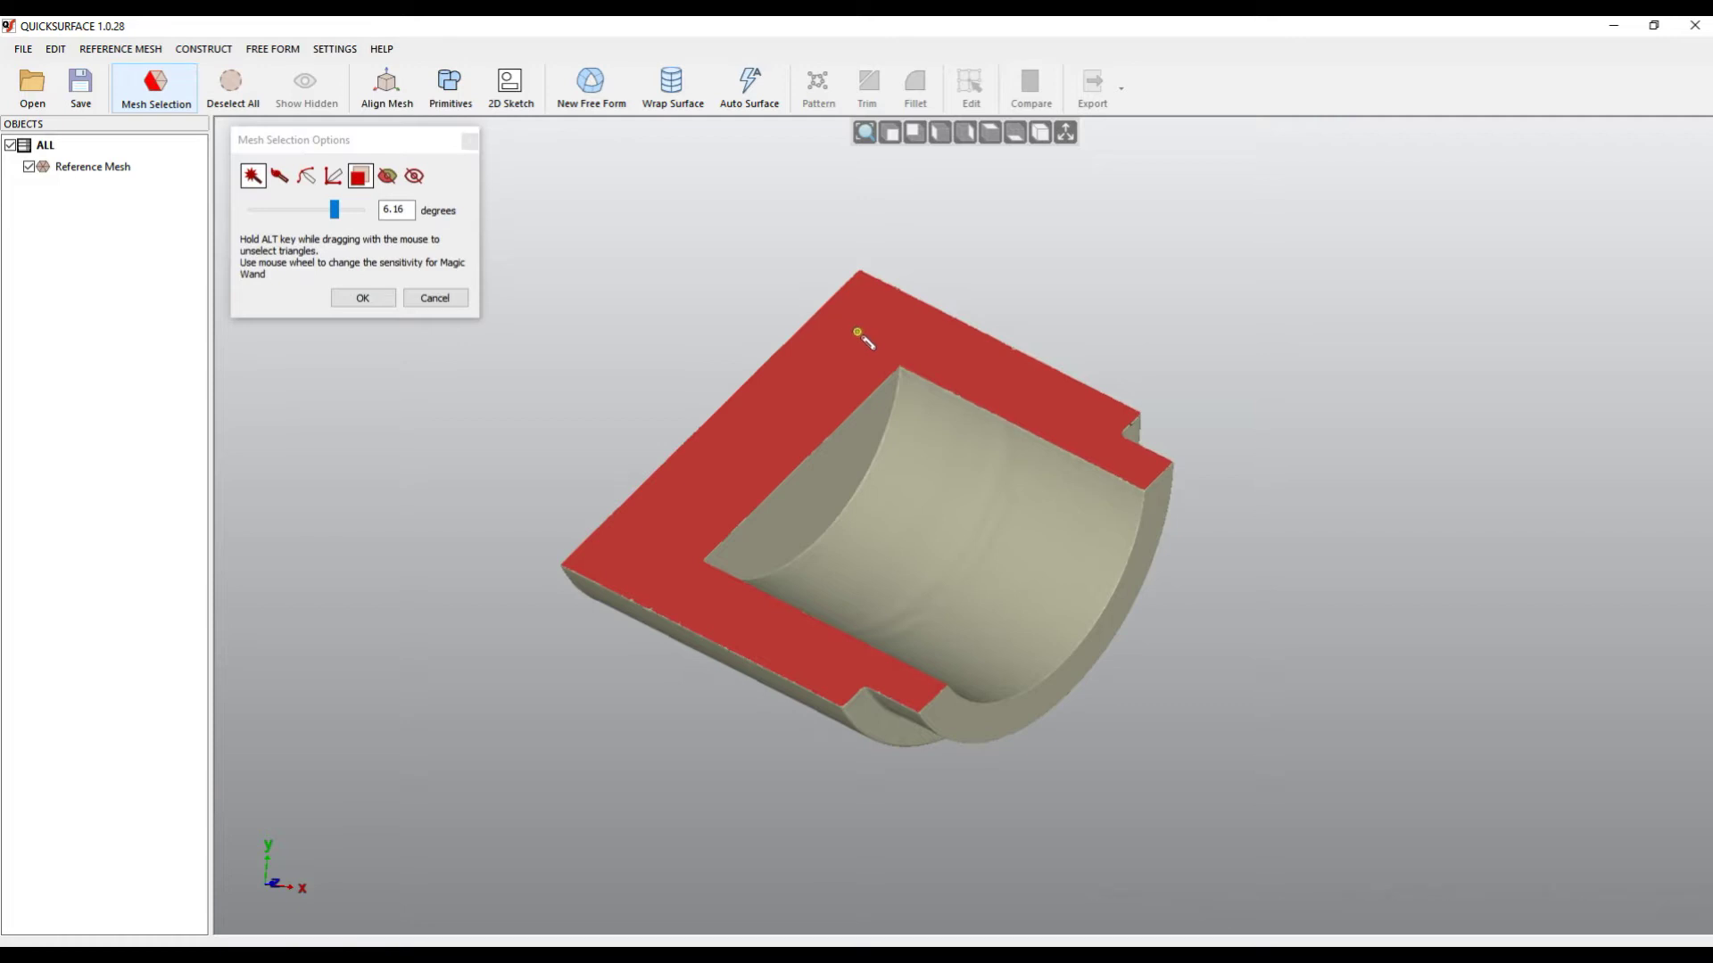
mouse_move(936, 460)
right_down()
mouse_move(998, 340)
mouse_move(982, 440)
right_up()
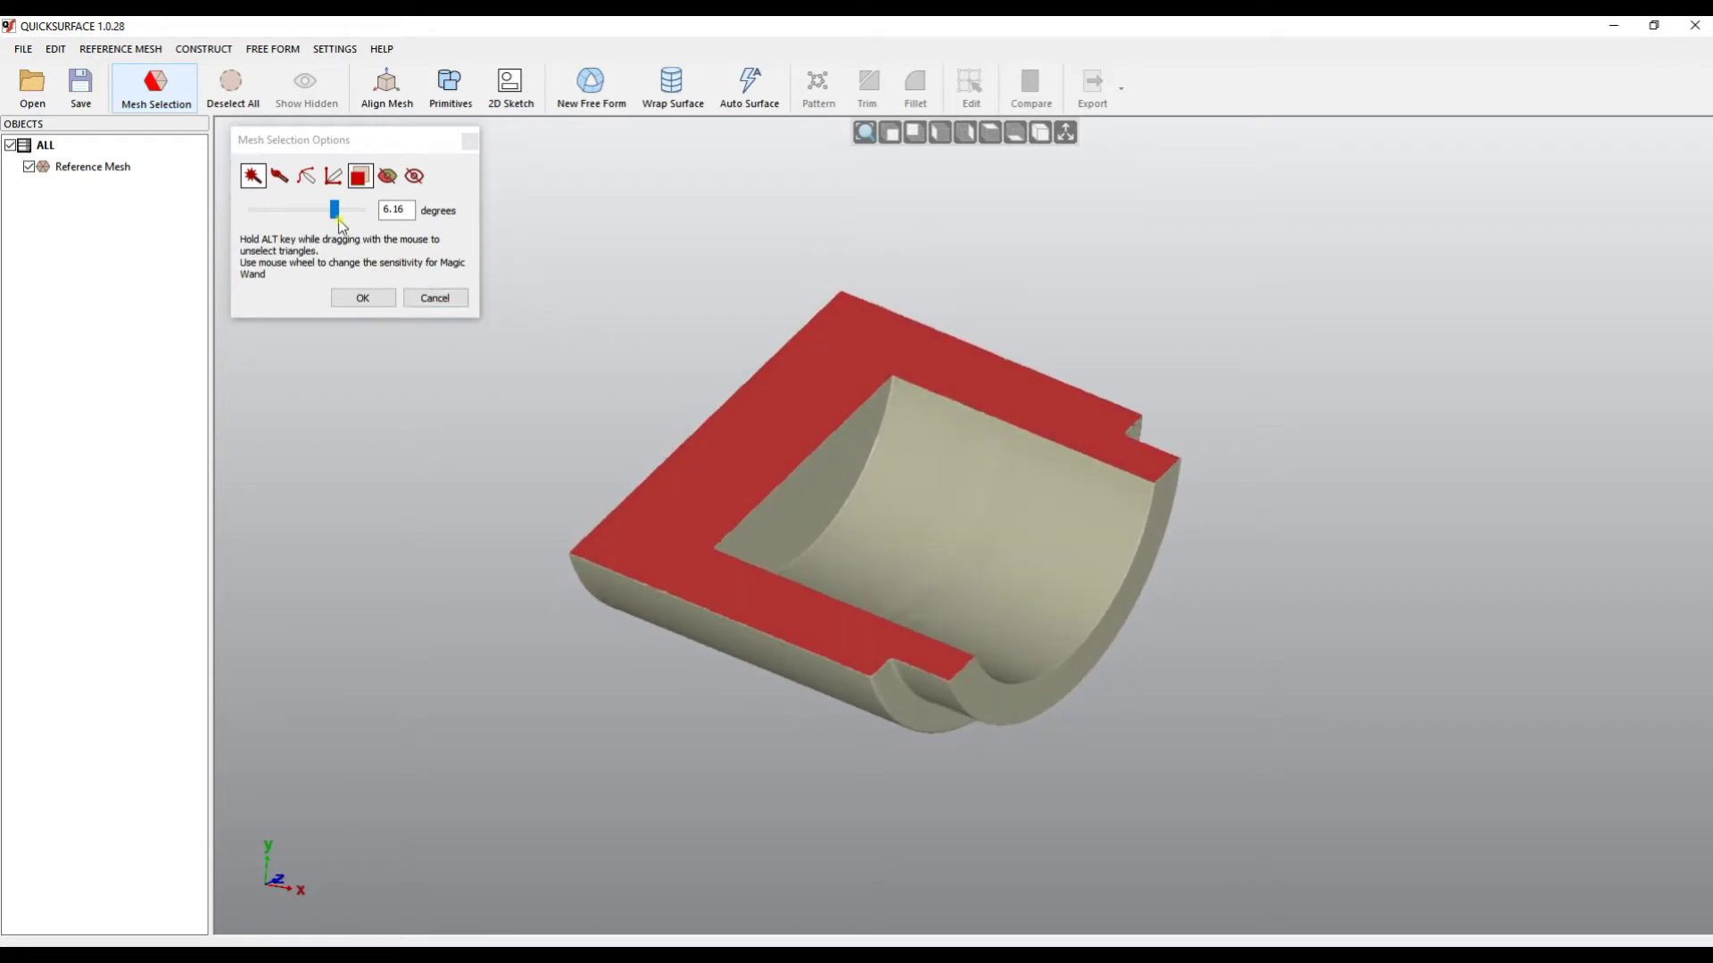
Step: Lower the magic wand tolerance to 0.96 degrees, keeping the top face selected
drag(335, 211, 292, 218)
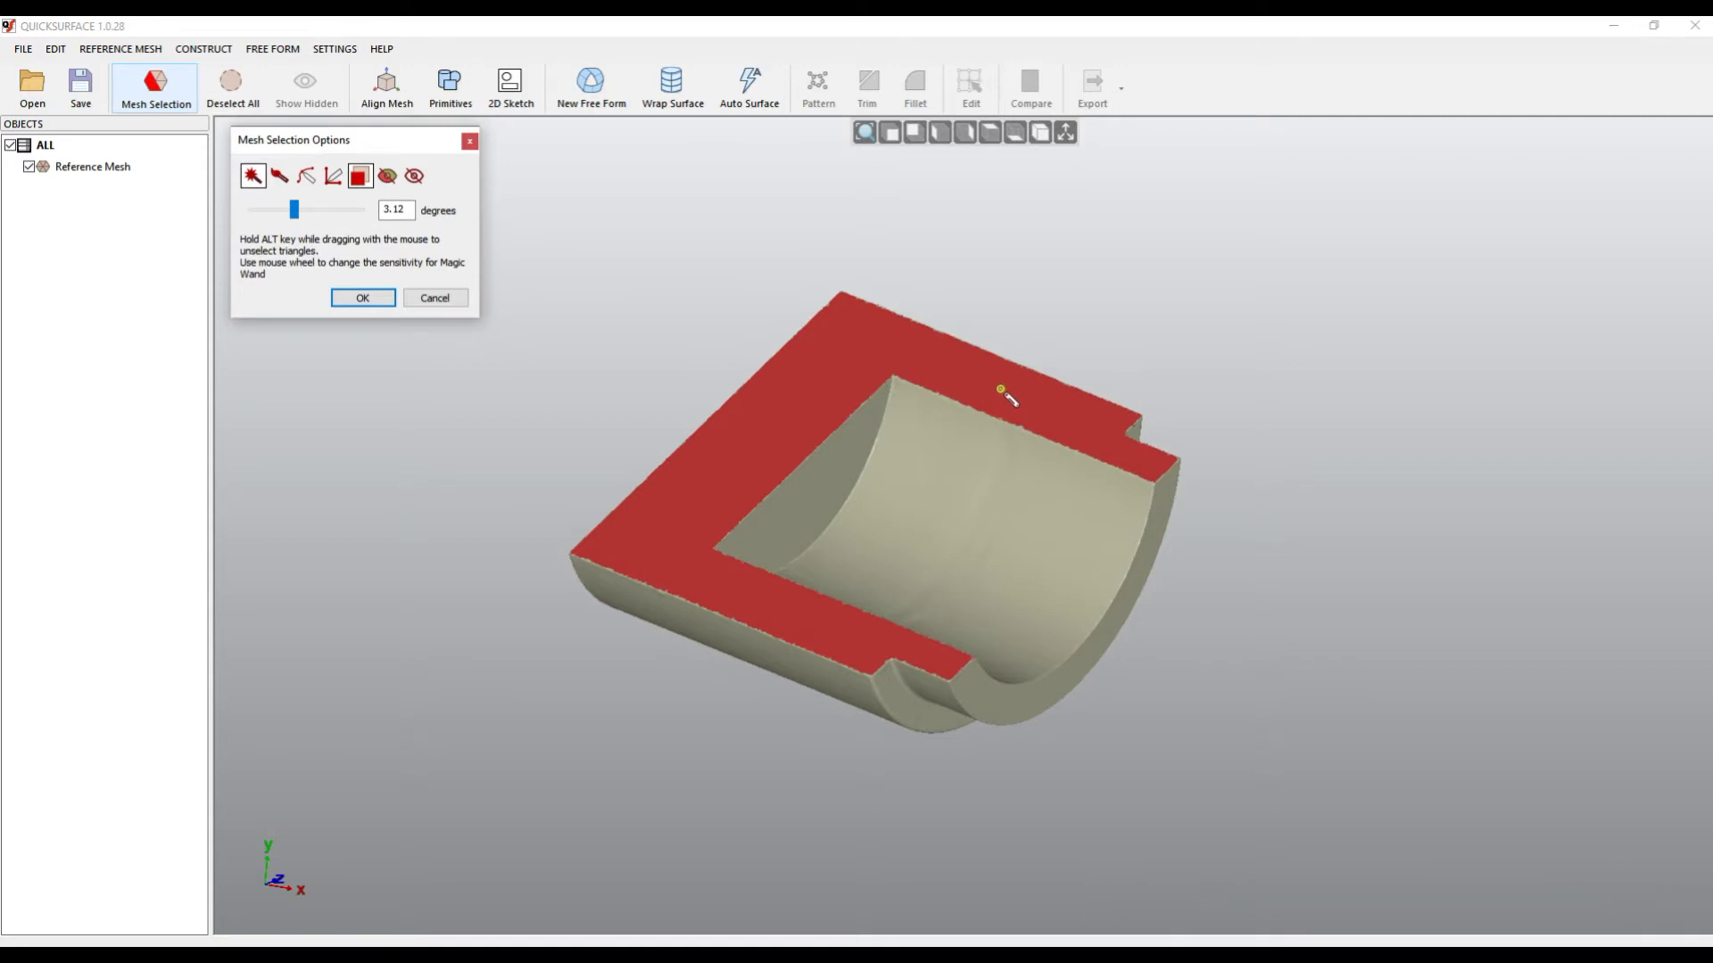
scroll(1001, 390, down, 6)
scroll(1001, 390, down, 8)
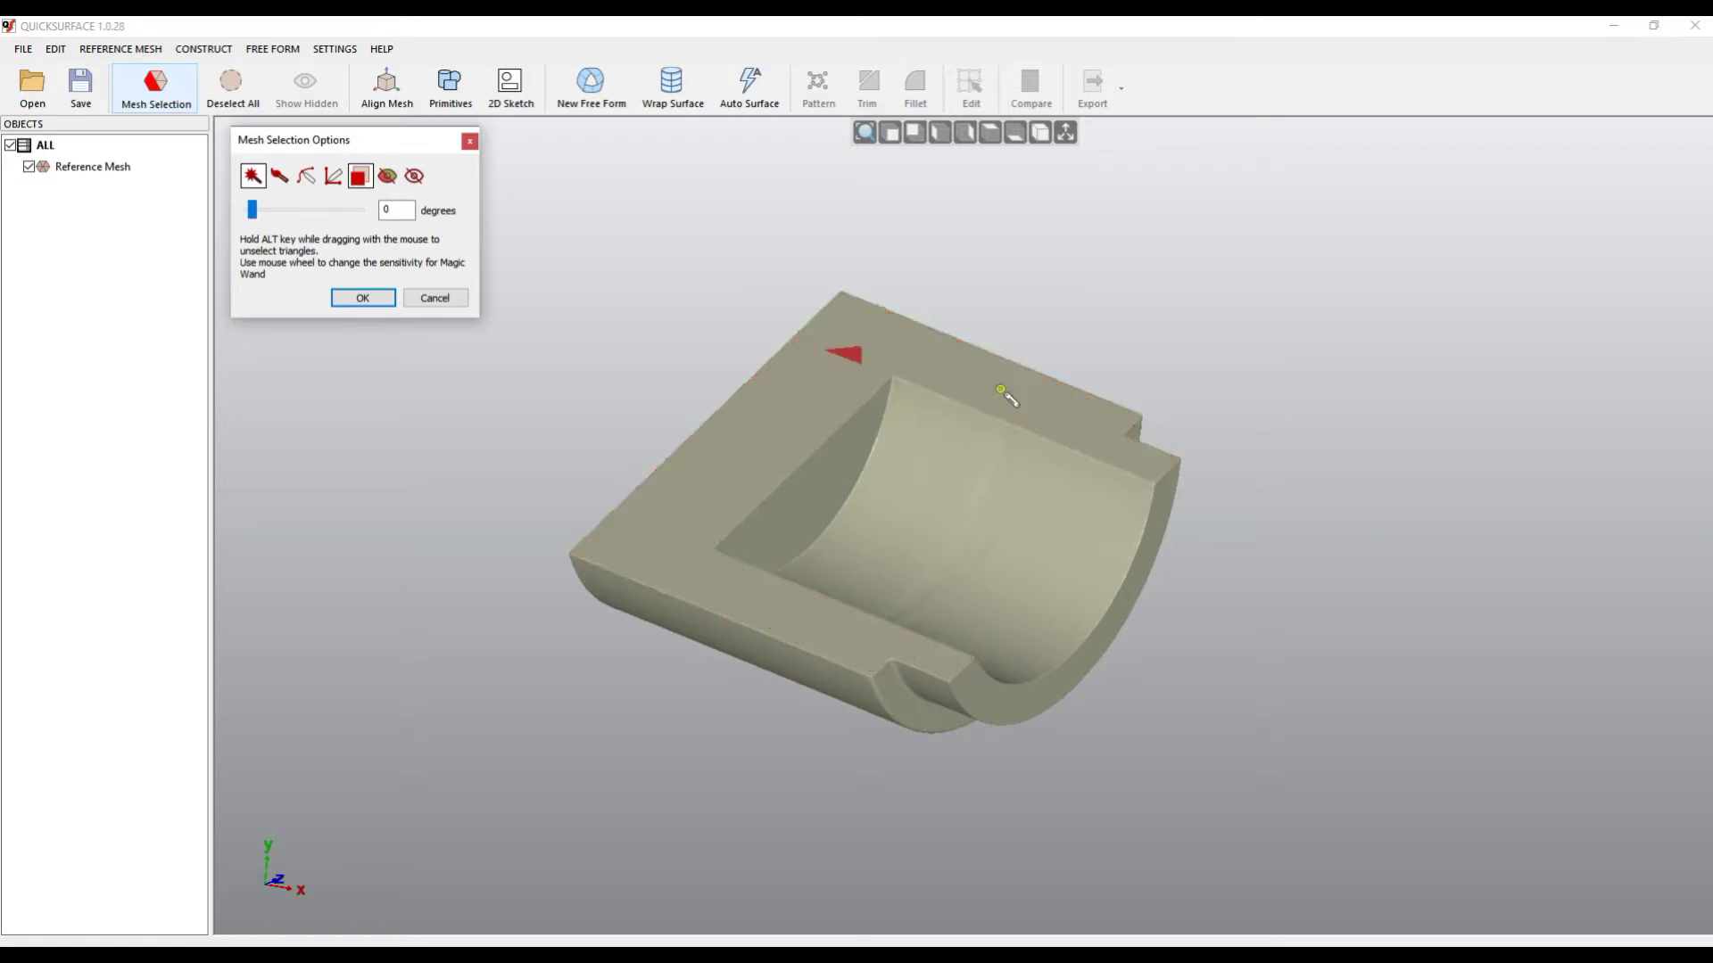
scroll(1001, 390, up, 6)
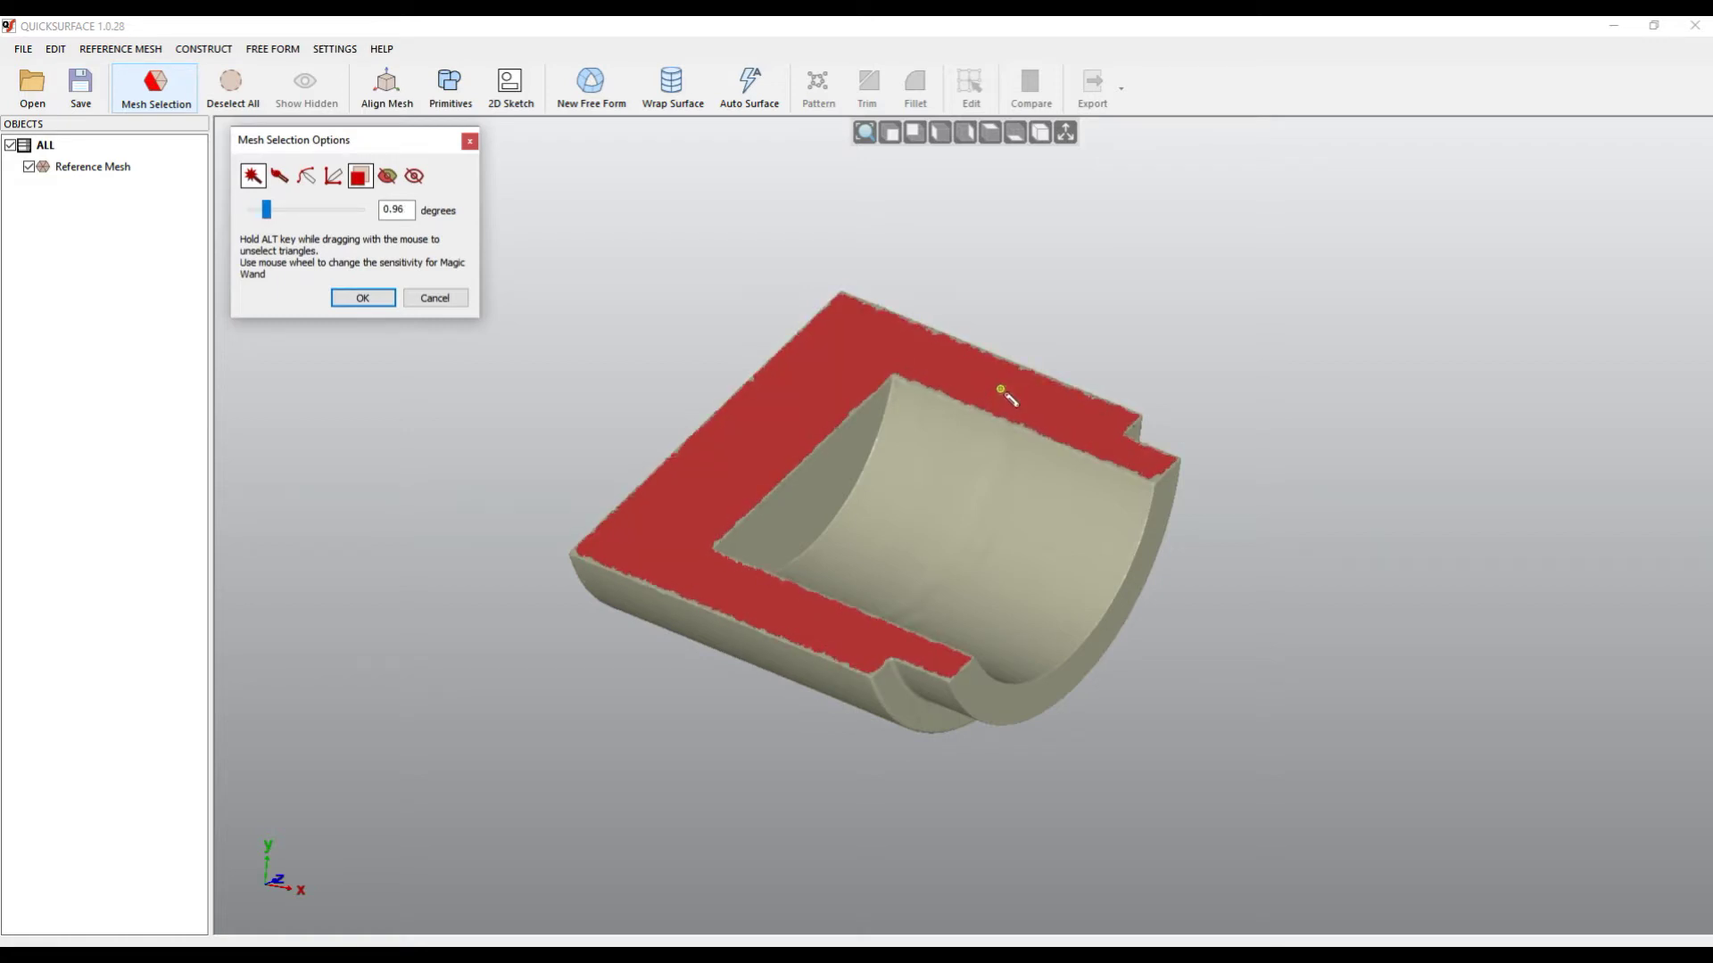
scroll(1006, 396, down, 2)
scroll(982, 486, up, 3)
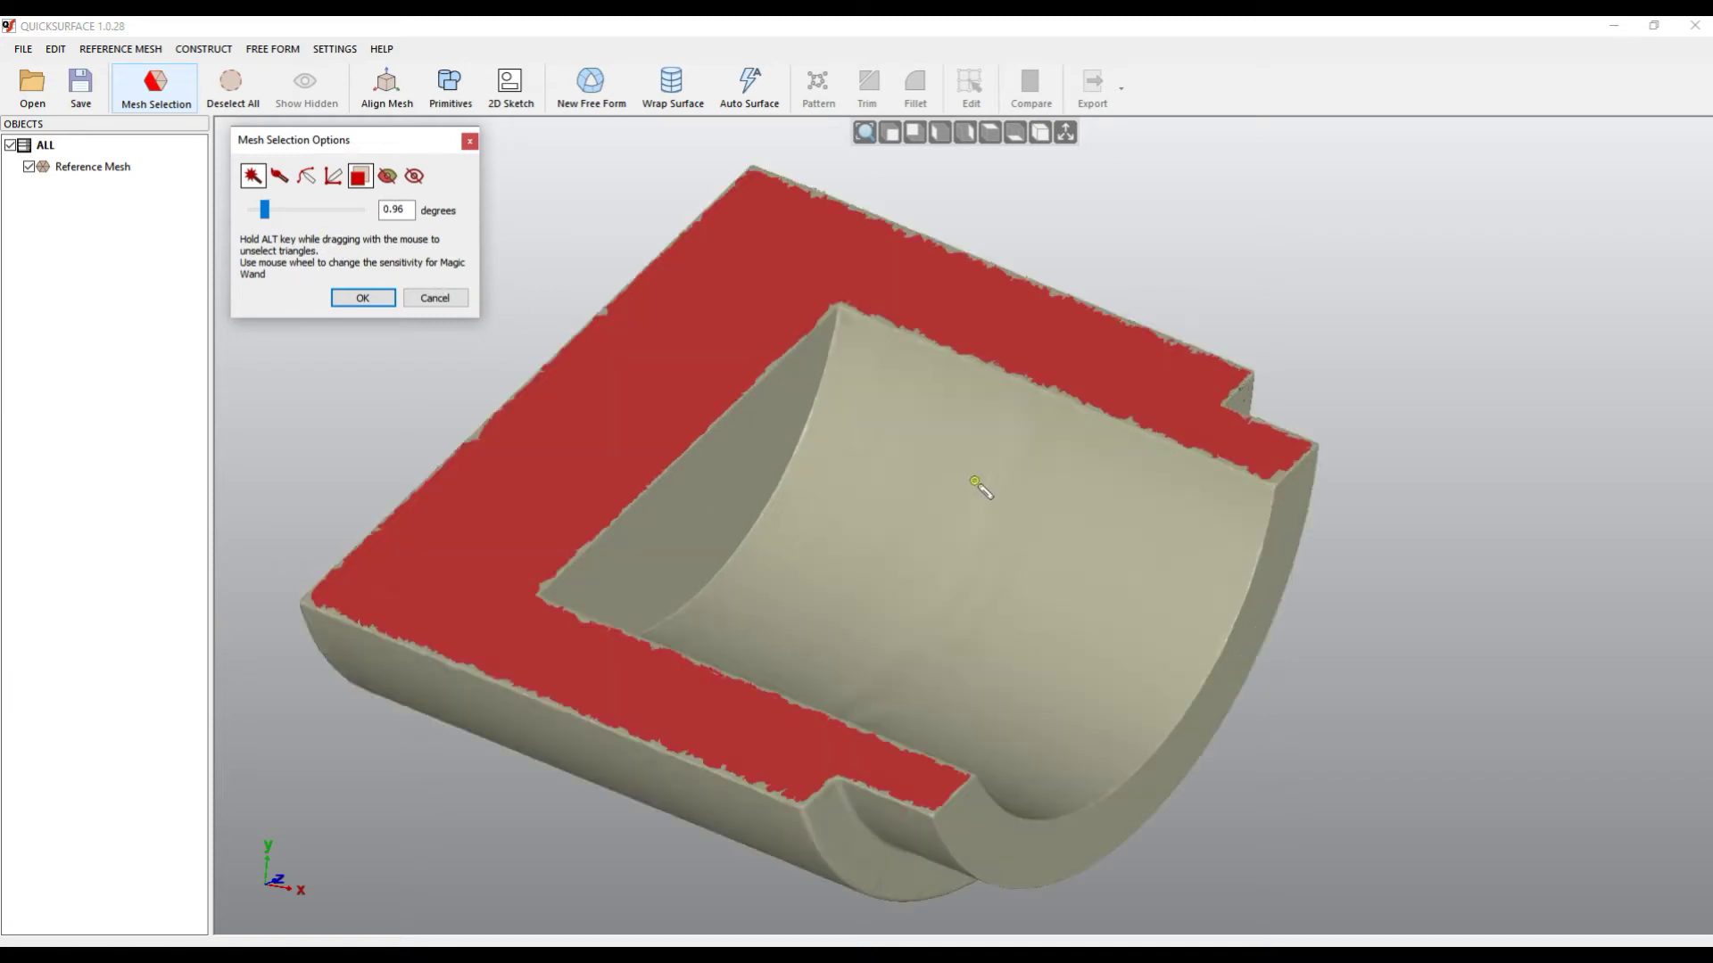
Step: Paint a filled freehand patch on the curved inner face, orbit, then Deselect All
click(280, 179)
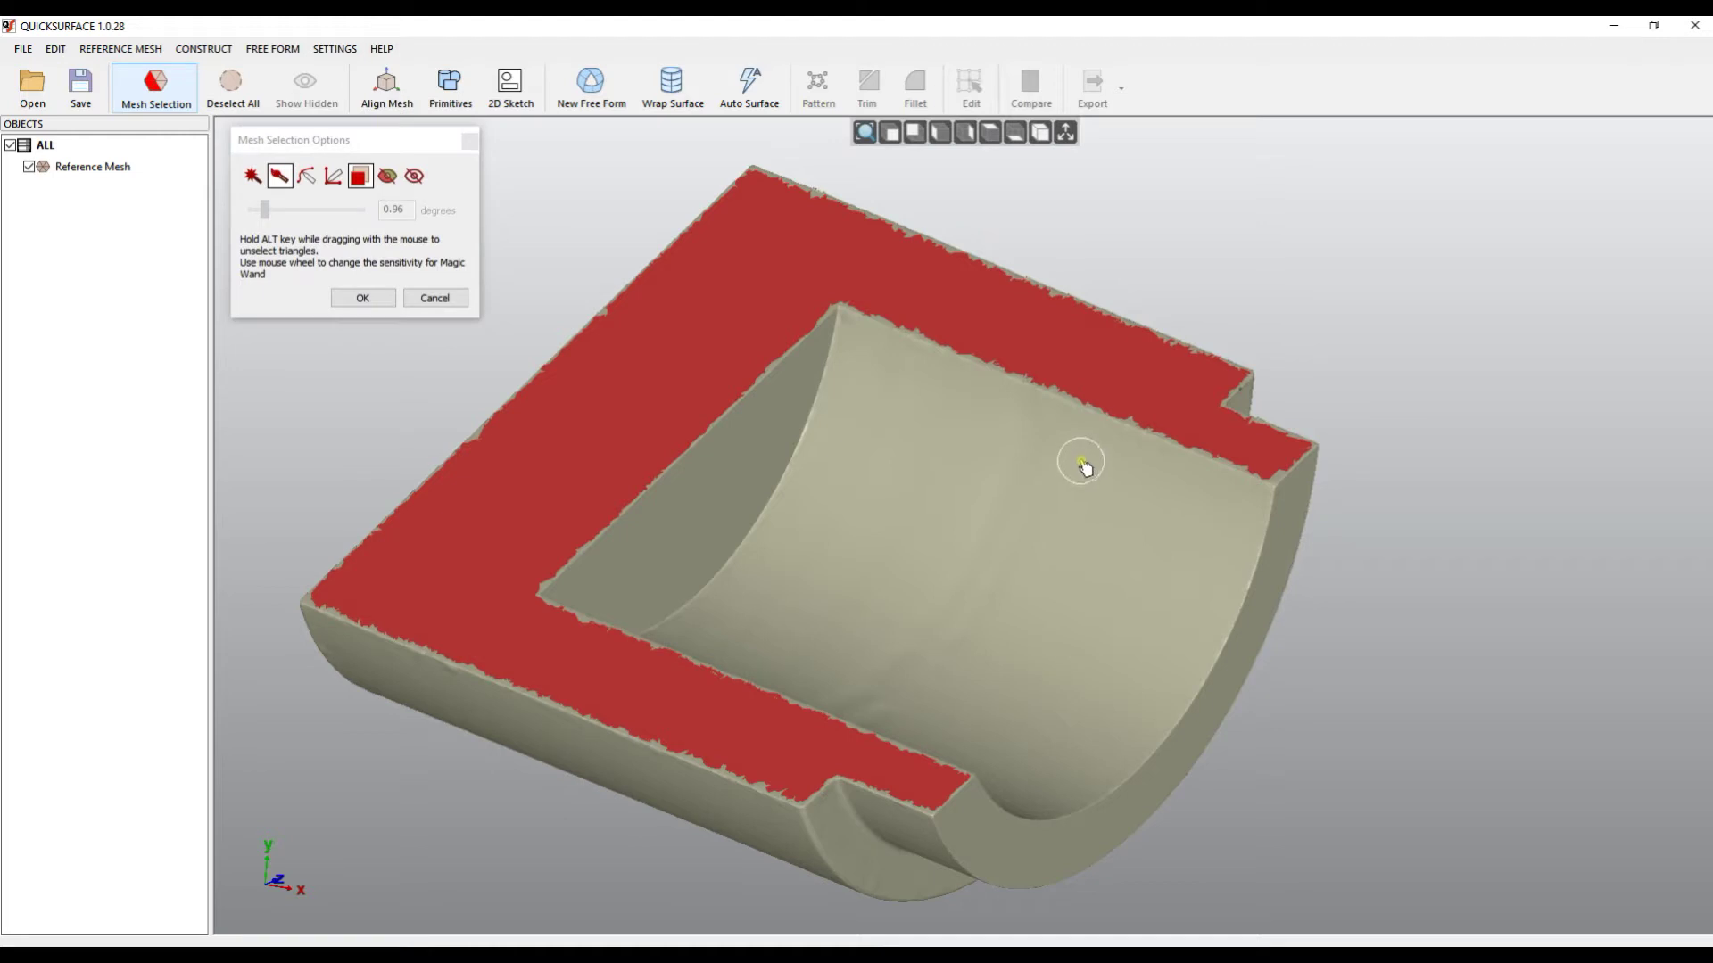
mouse_move(1084, 463)
mouse_down()
mouse_move(946, 414)
mouse_move(904, 420)
mouse_move(848, 579)
mouse_move(888, 625)
mouse_move(1017, 651)
mouse_move(1110, 600)
mouse_move(1152, 525)
mouse_move(1039, 516)
mouse_move(1058, 496)
mouse_up()
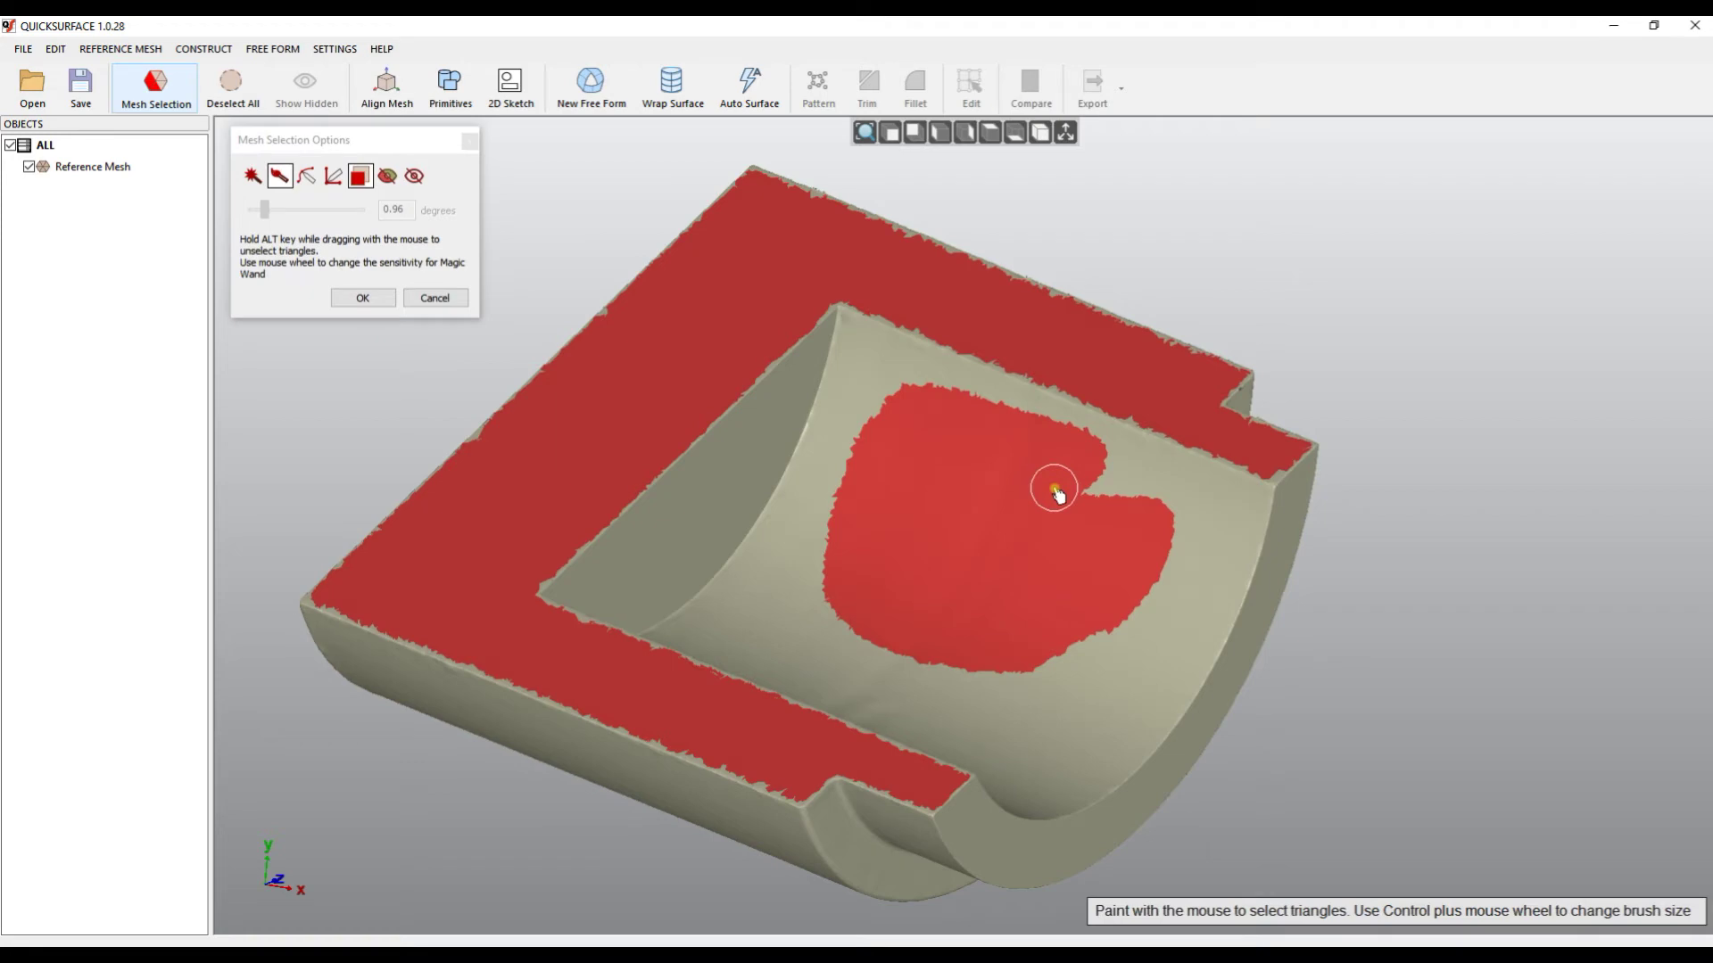
right_drag(1040, 509, 944, 517)
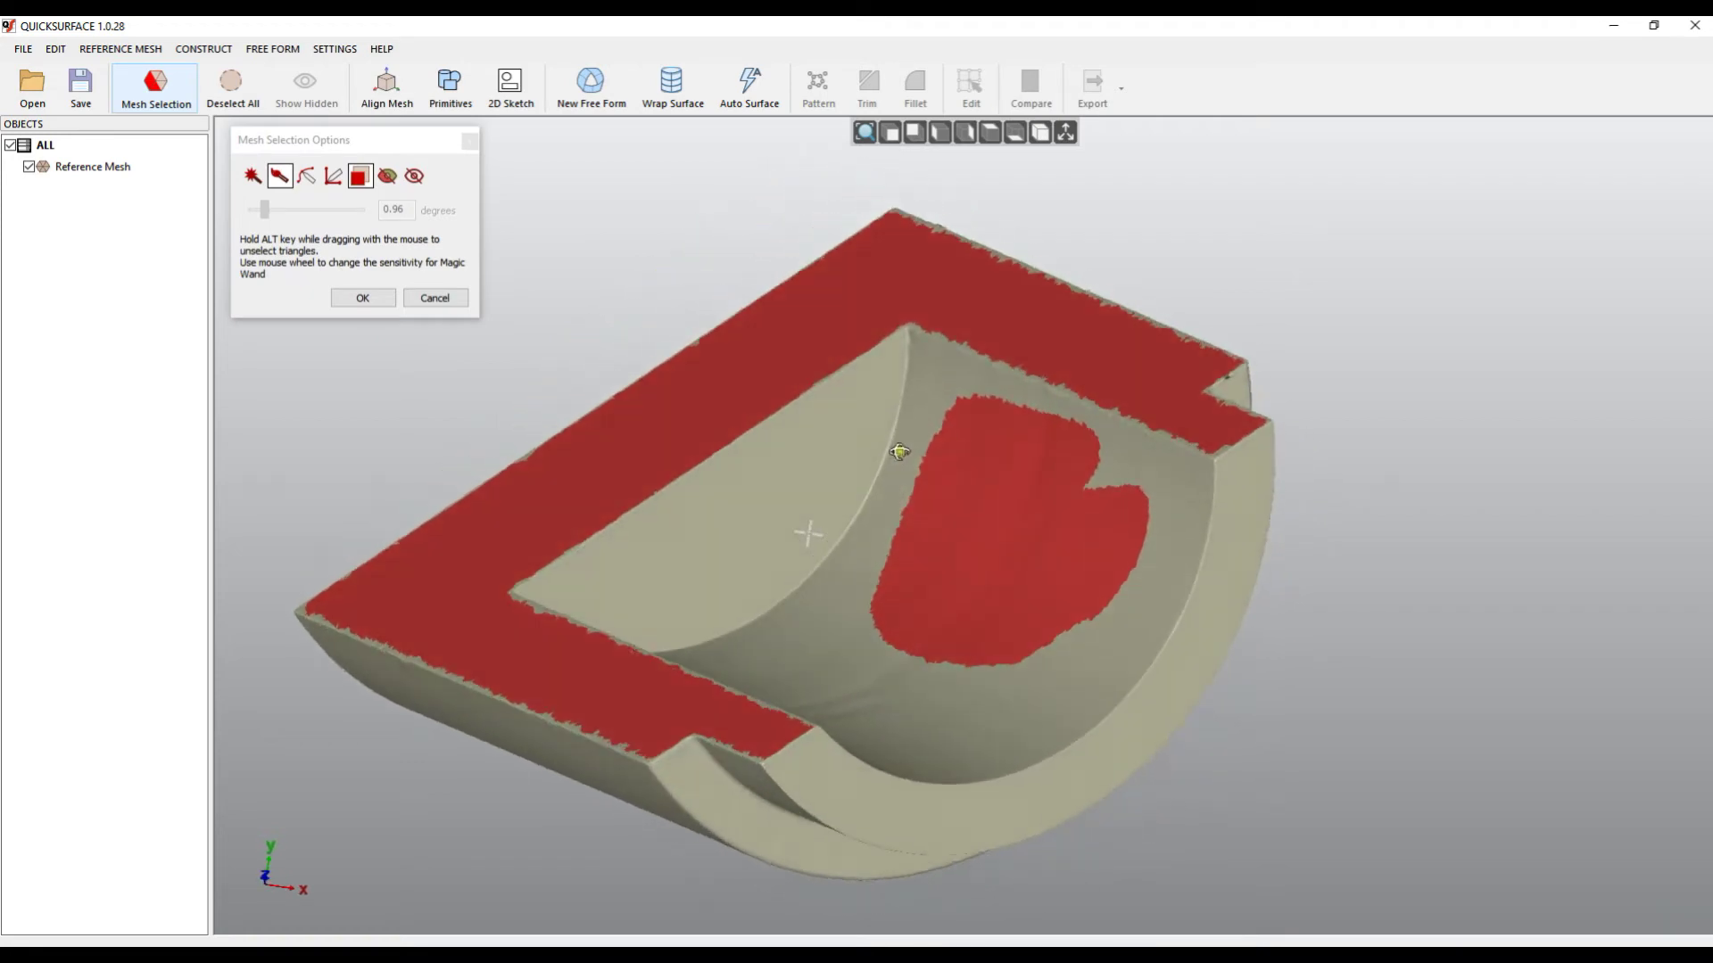
right_drag(899, 452, 1009, 432)
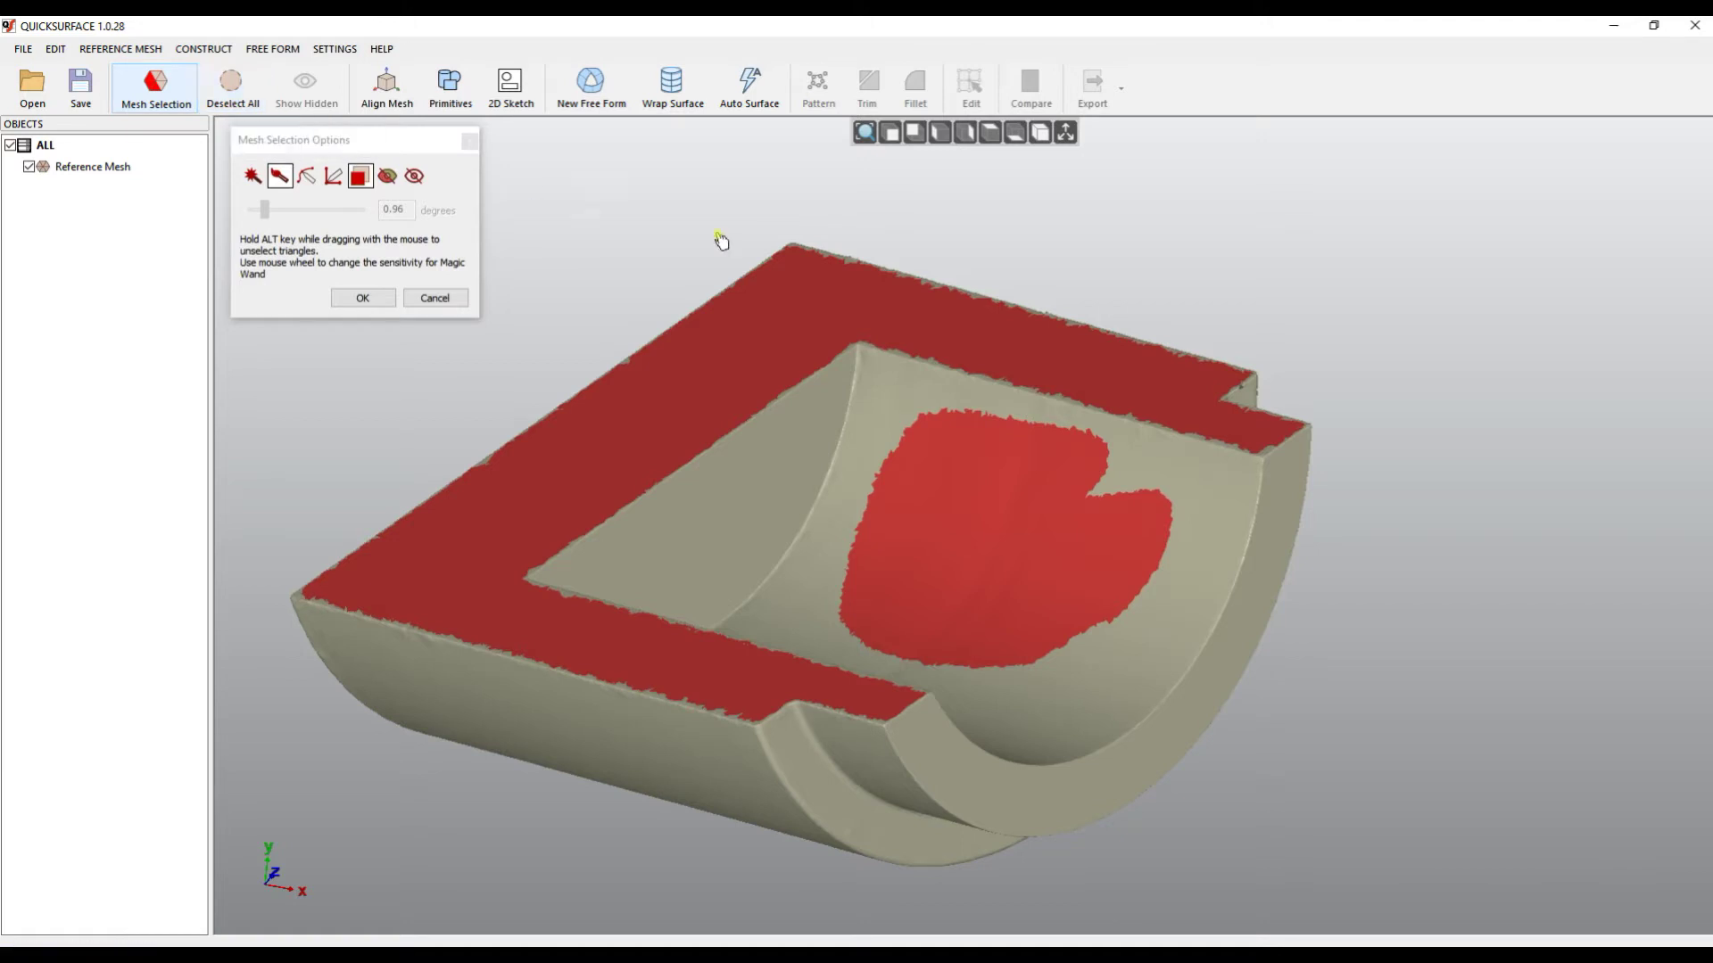
right_click(1256, 381)
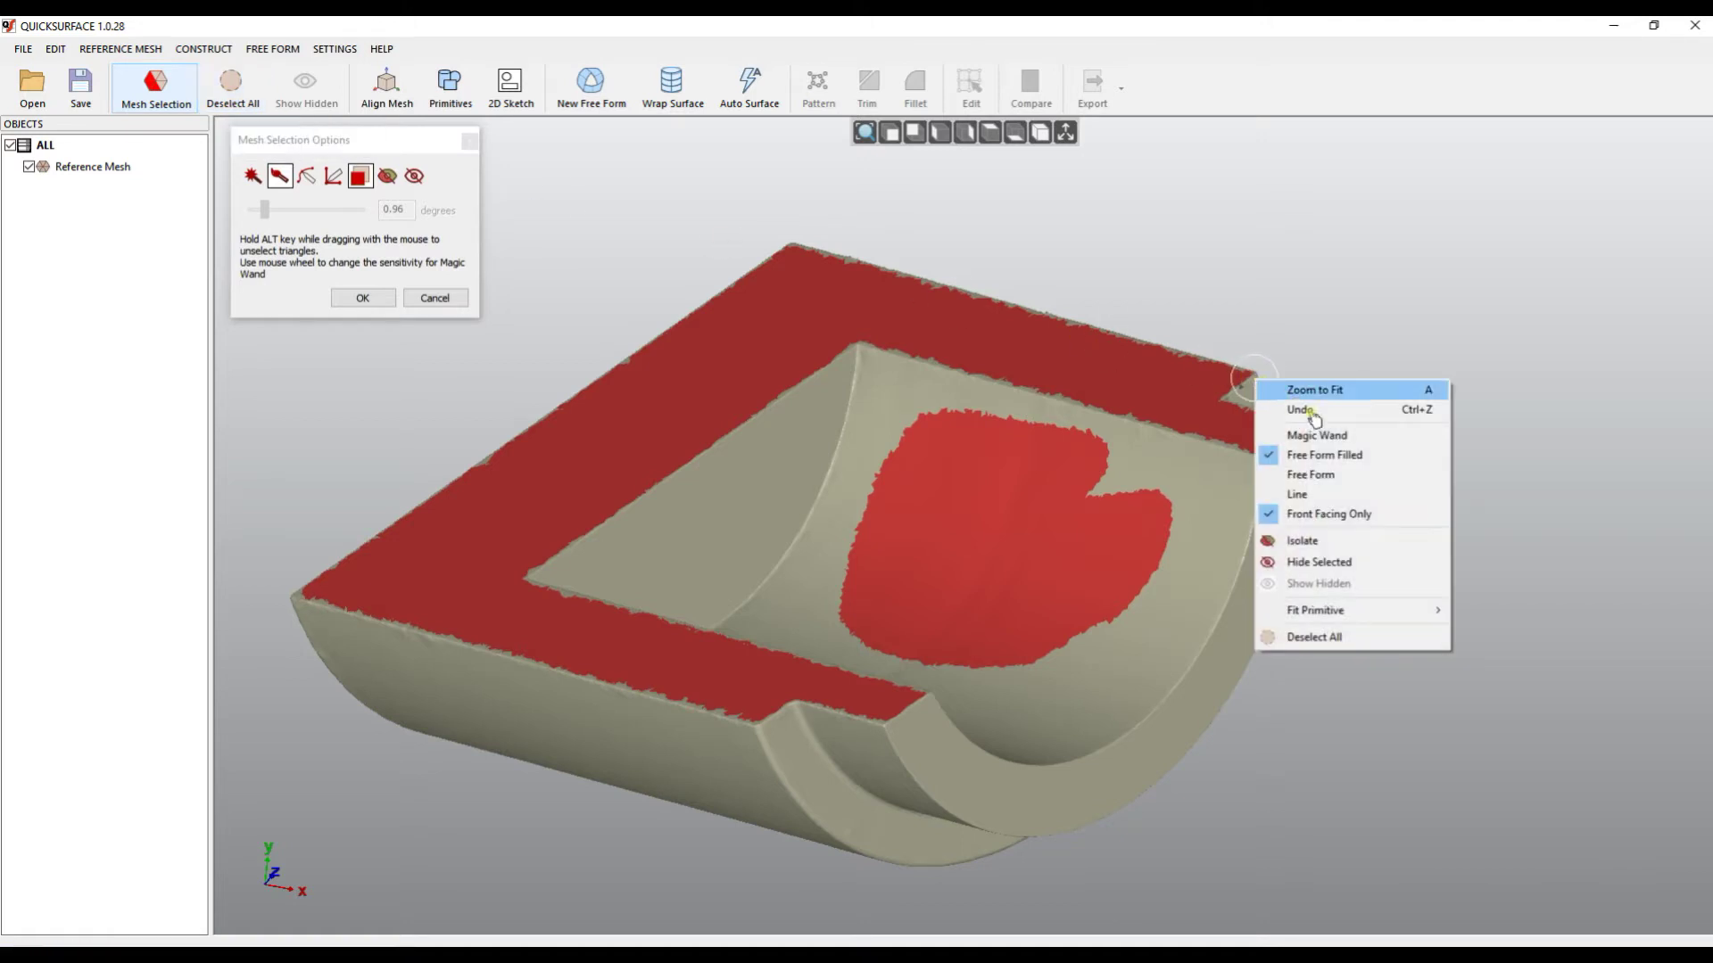
click(1310, 639)
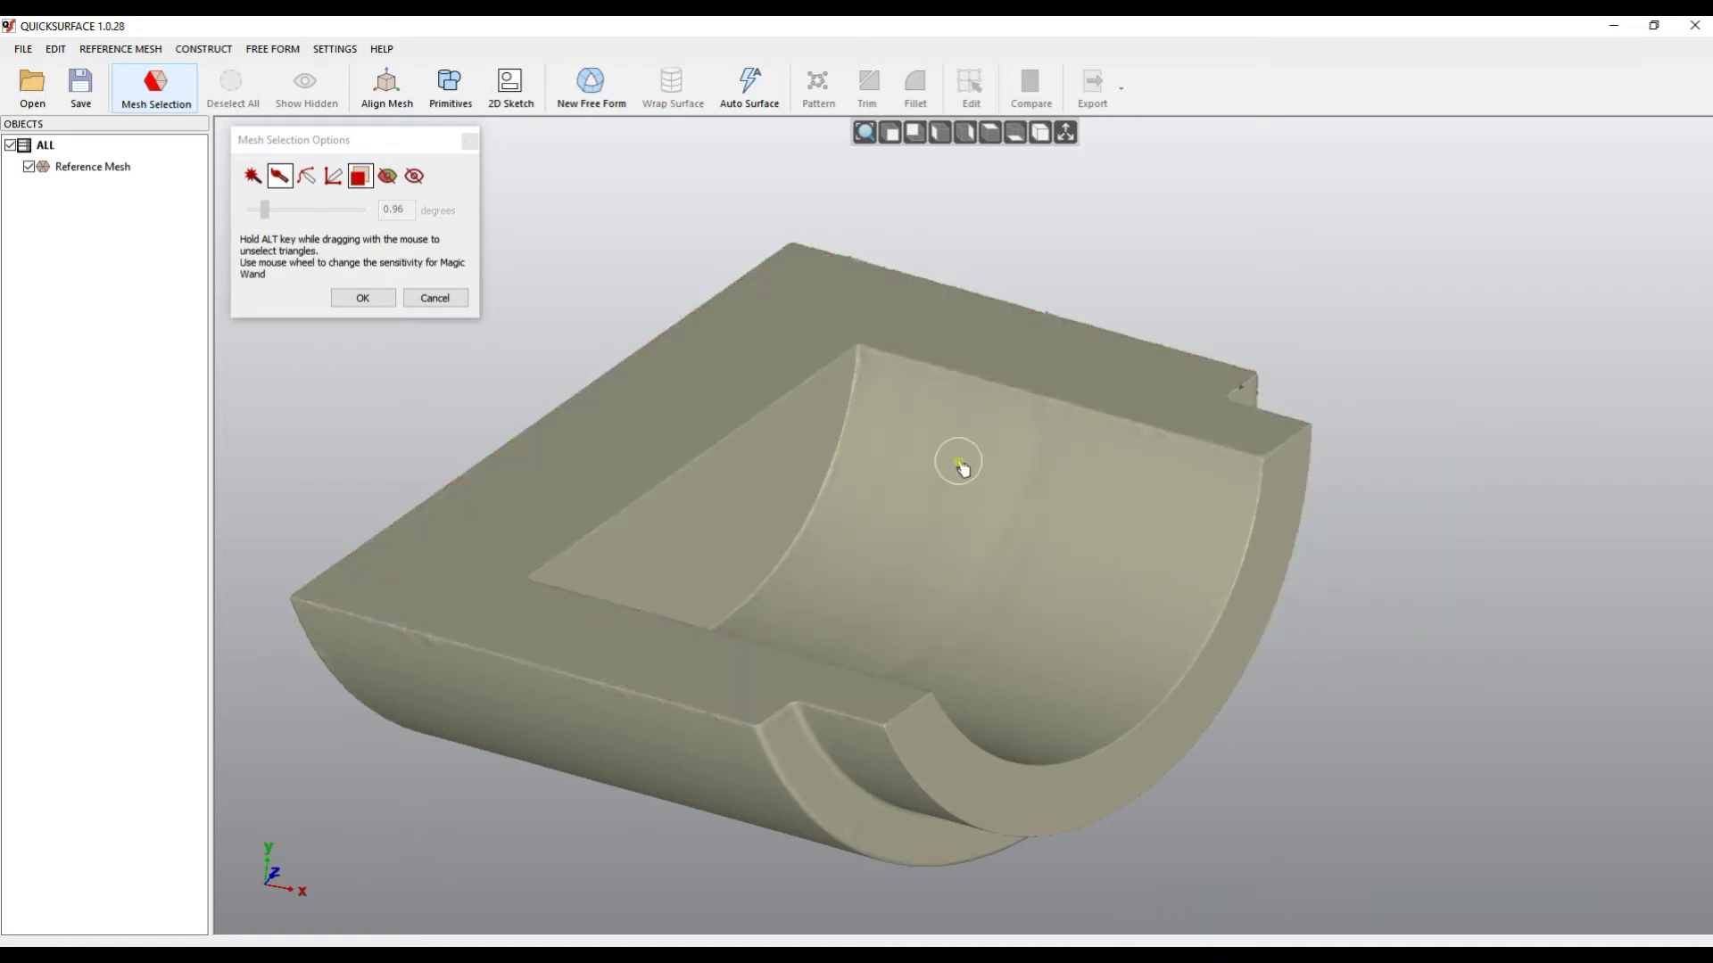
Step: Draw a square freehand outline of triangles on the recess's curved inner face
click(315, 182)
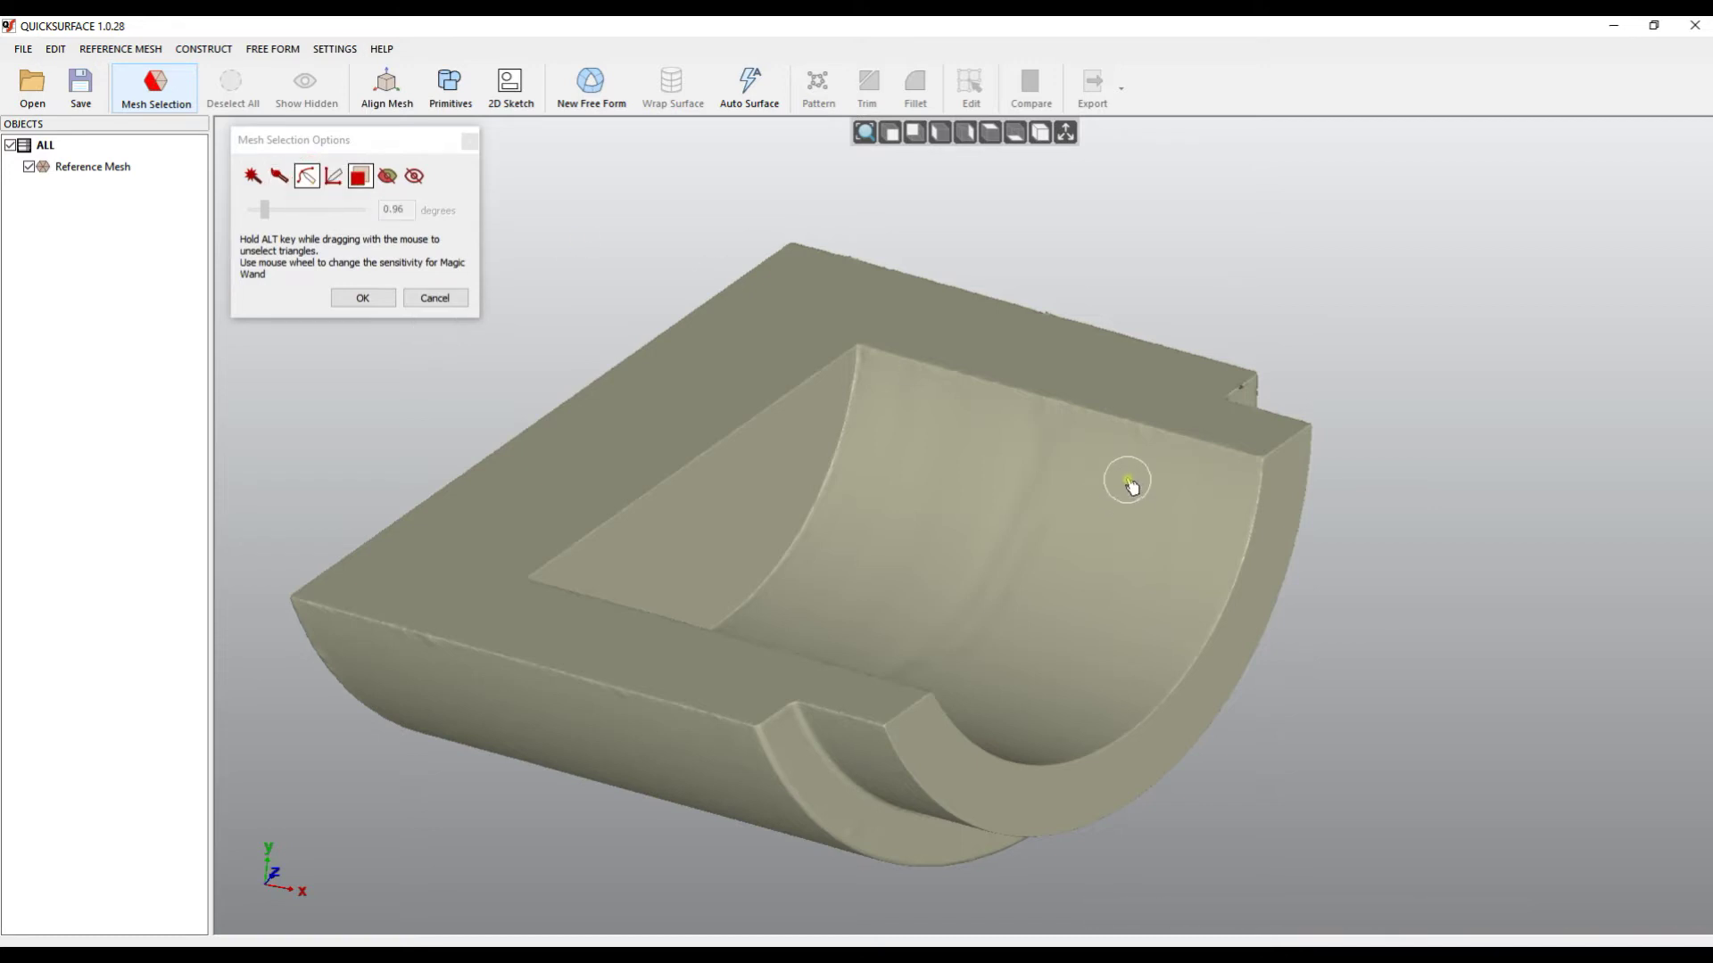
mouse_move(1131, 464)
mouse_down()
mouse_move(922, 415)
mouse_move(825, 602)
mouse_move(1032, 659)
mouse_move(1122, 489)
mouse_up()
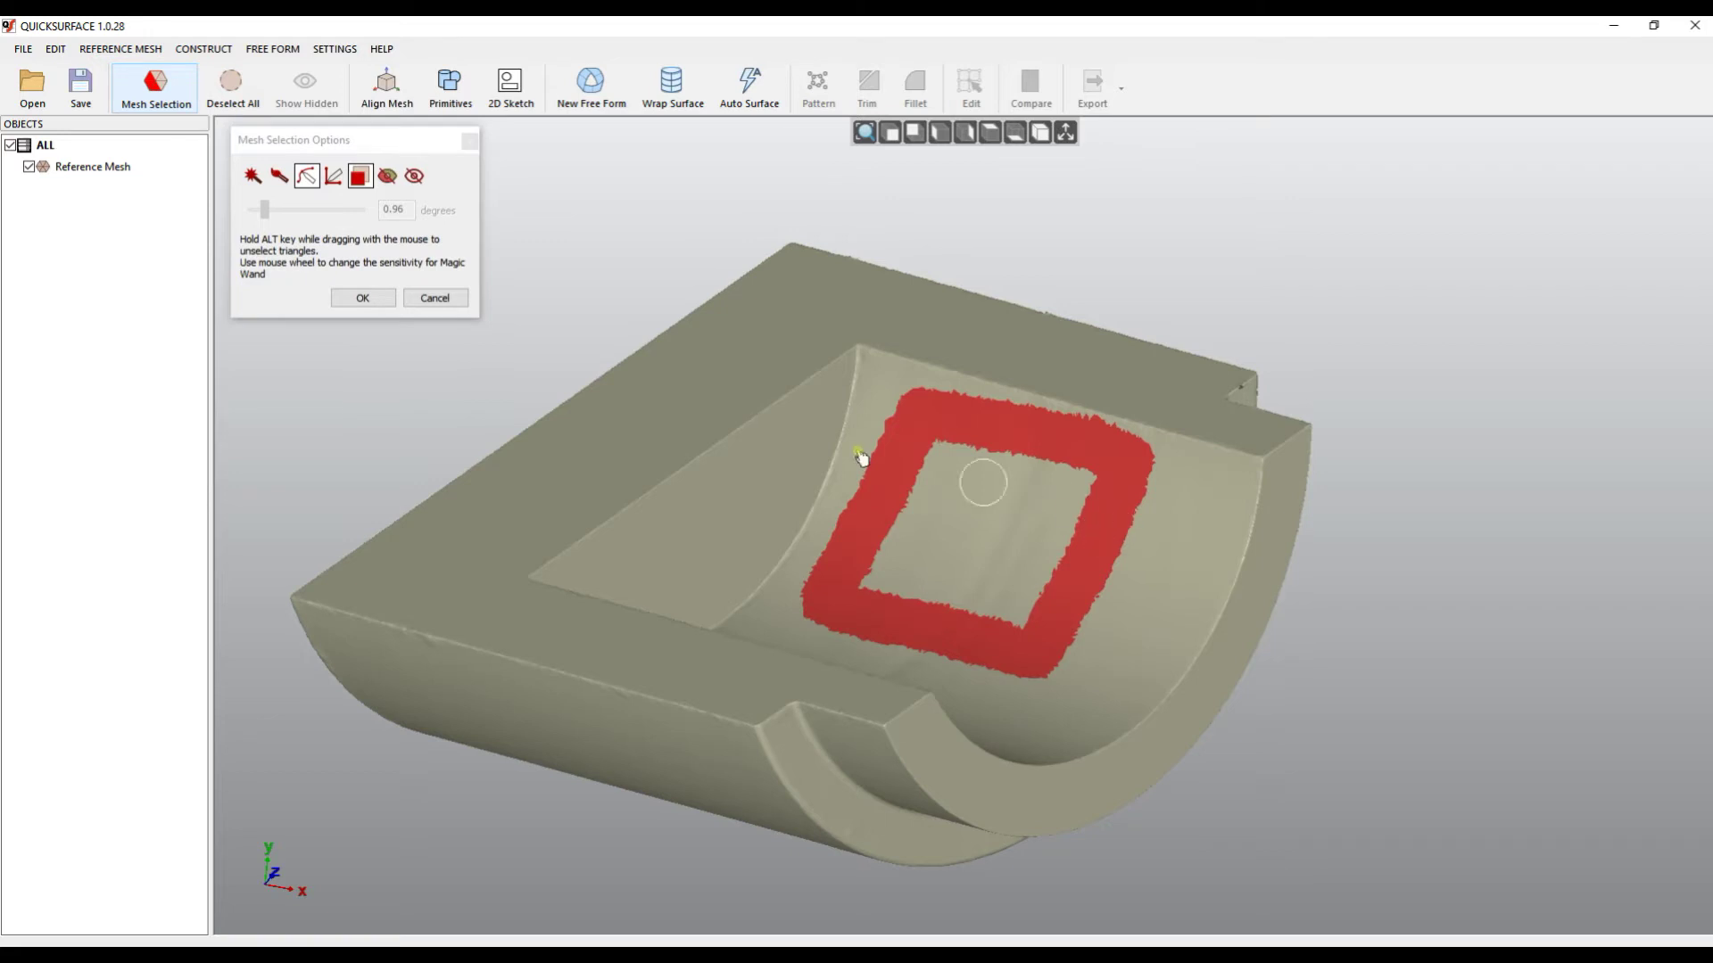
Step: Orbit the part upright and draw two crossing line selections forming an X across the cylinder
click(335, 179)
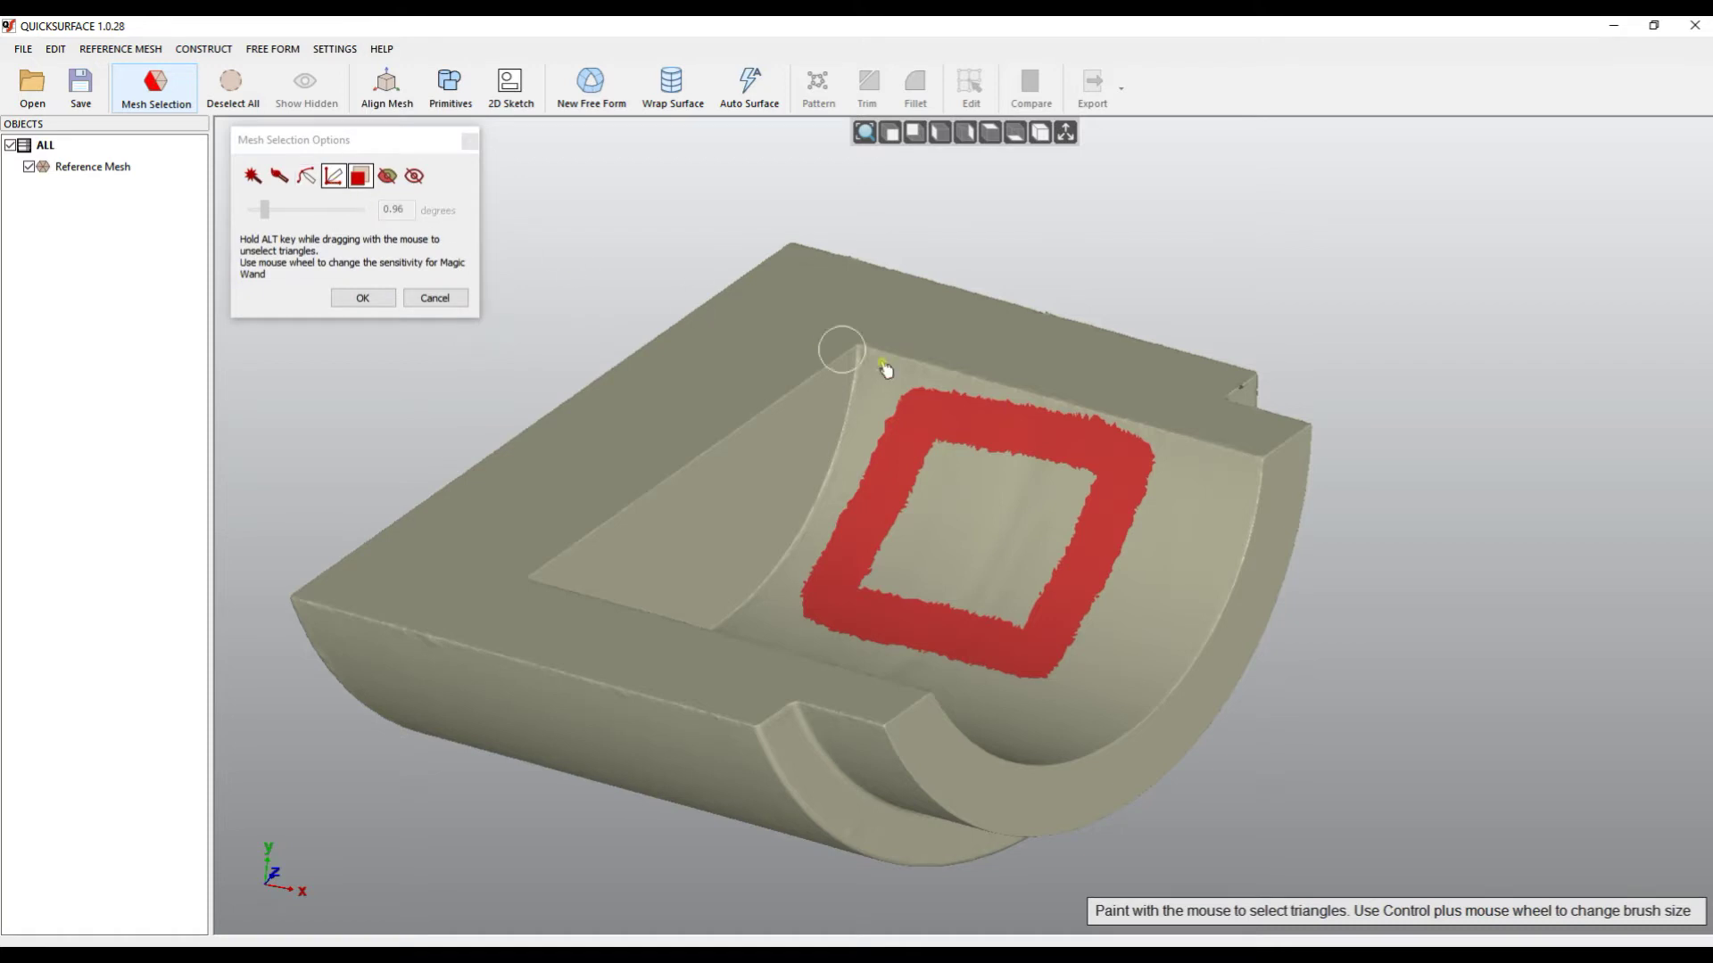
right_drag(1106, 734, 1096, 366)
scroll(1079, 629, up, 5)
scroll(1080, 629, down, 5)
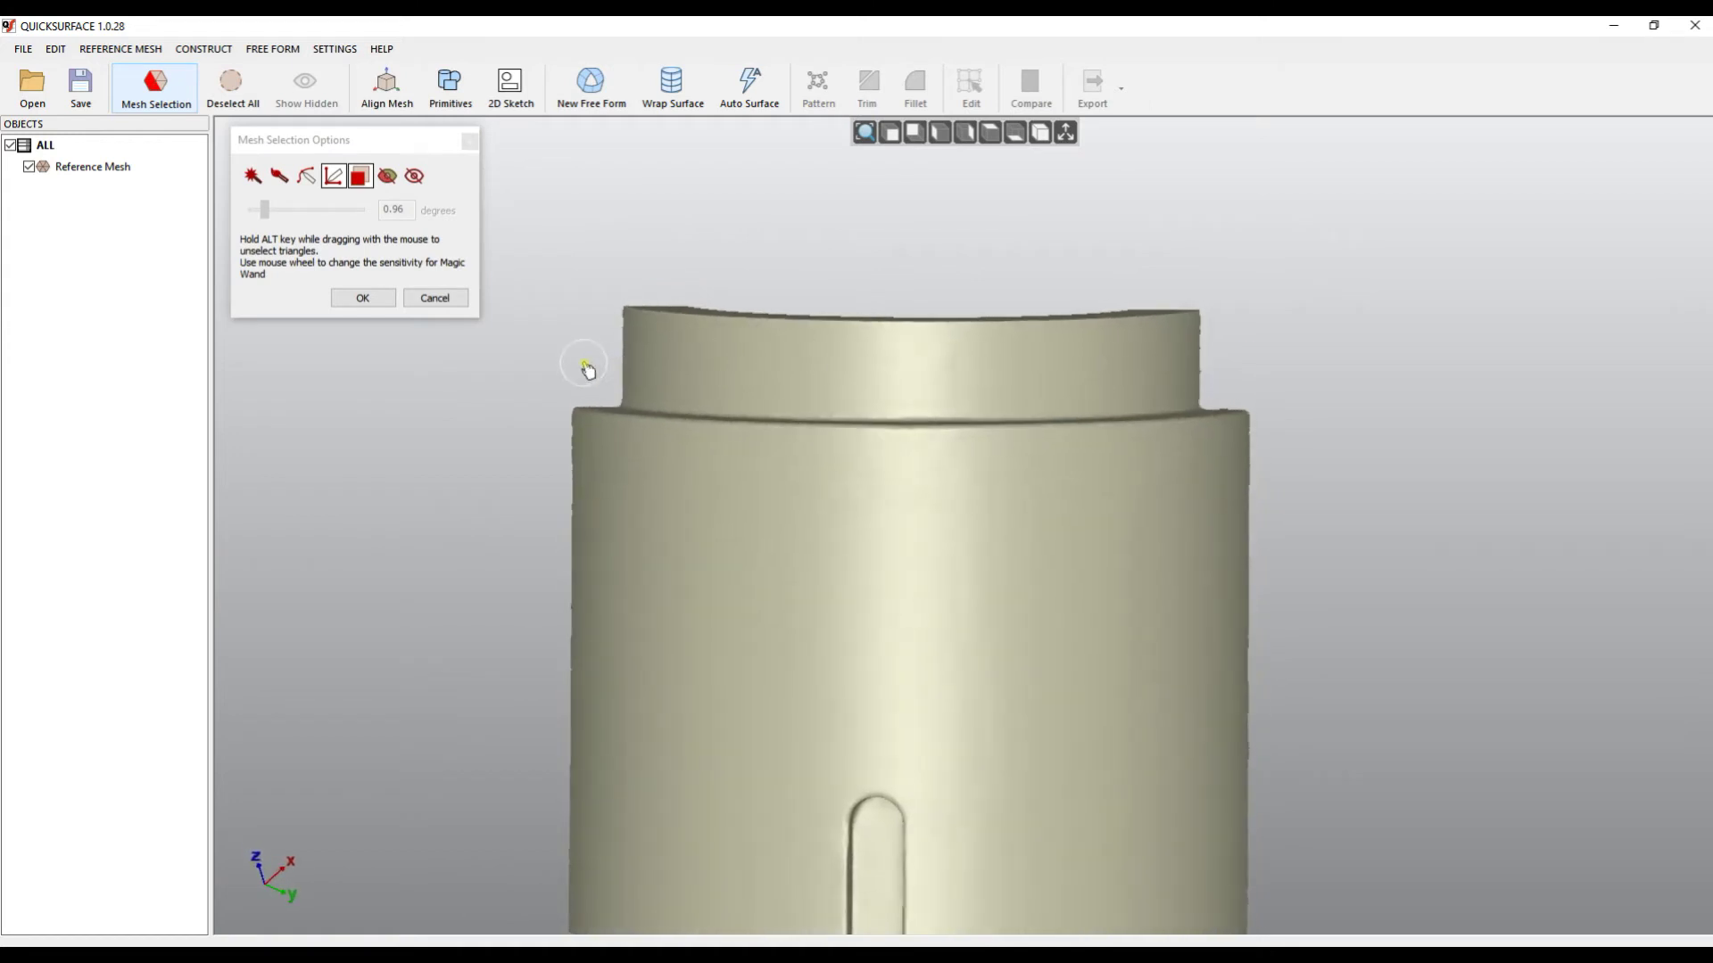
mouse_move(594, 361)
mouse_down()
mouse_move(1403, 361)
mouse_move(1446, 218)
mouse_move(1261, 831)
mouse_move(1407, 765)
mouse_move(1467, 809)
mouse_move(1459, 842)
mouse_up()
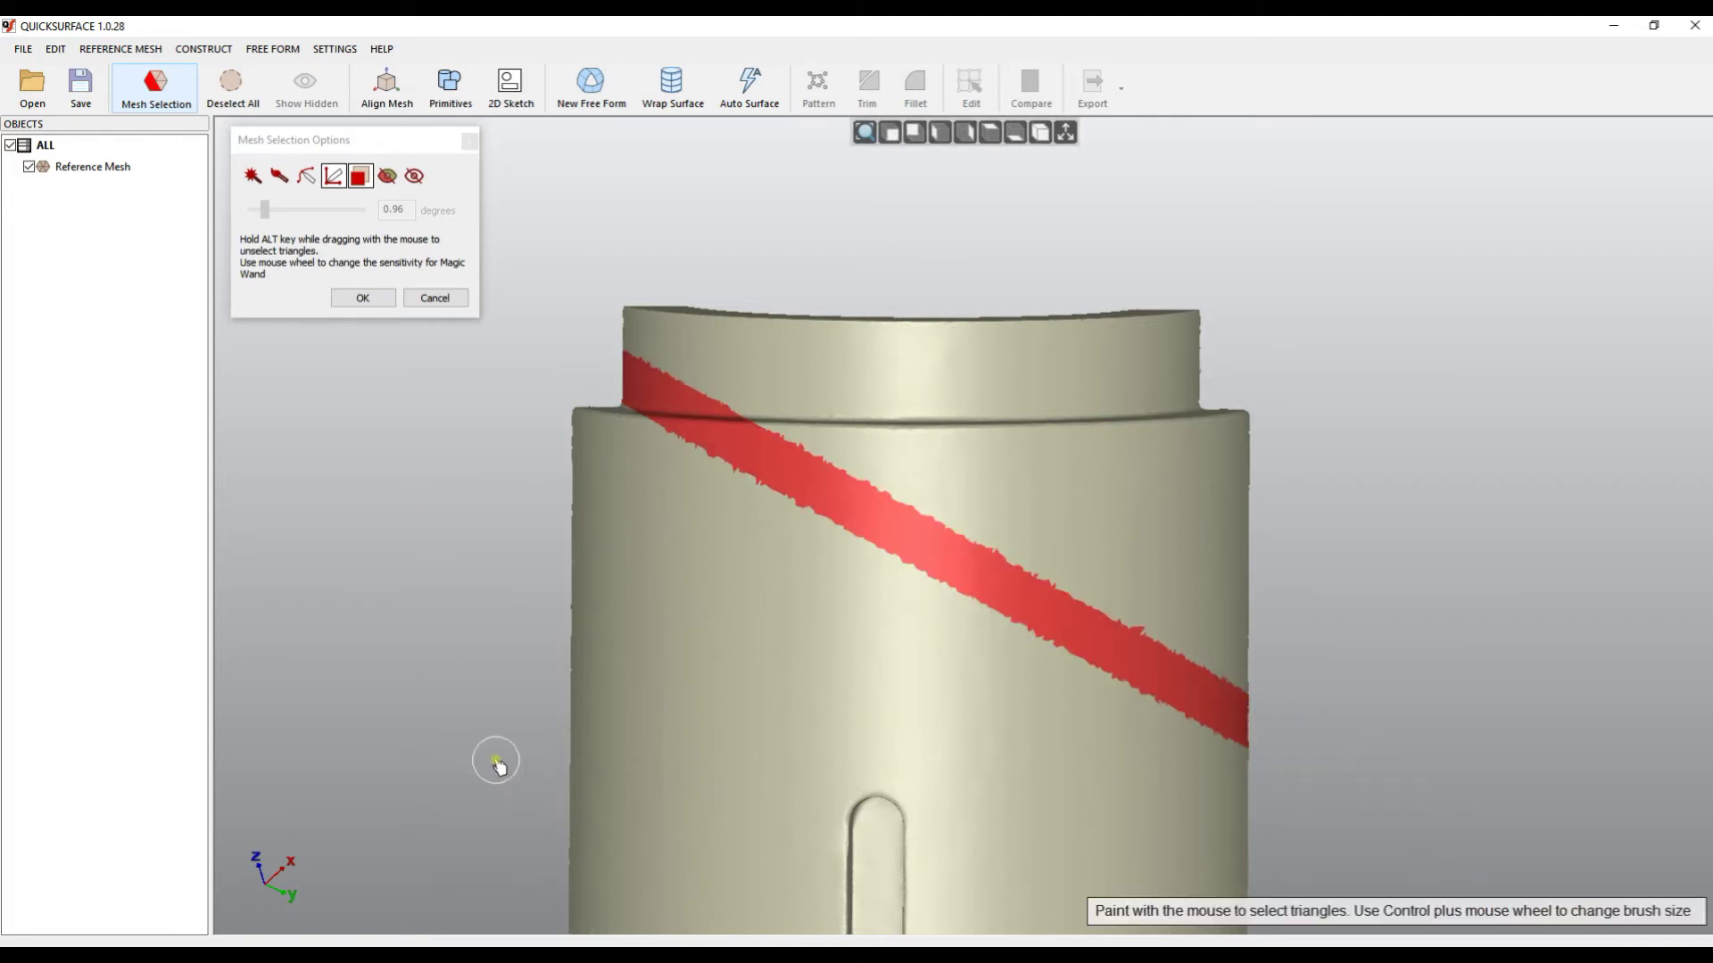
drag(490, 758, 1295, 287)
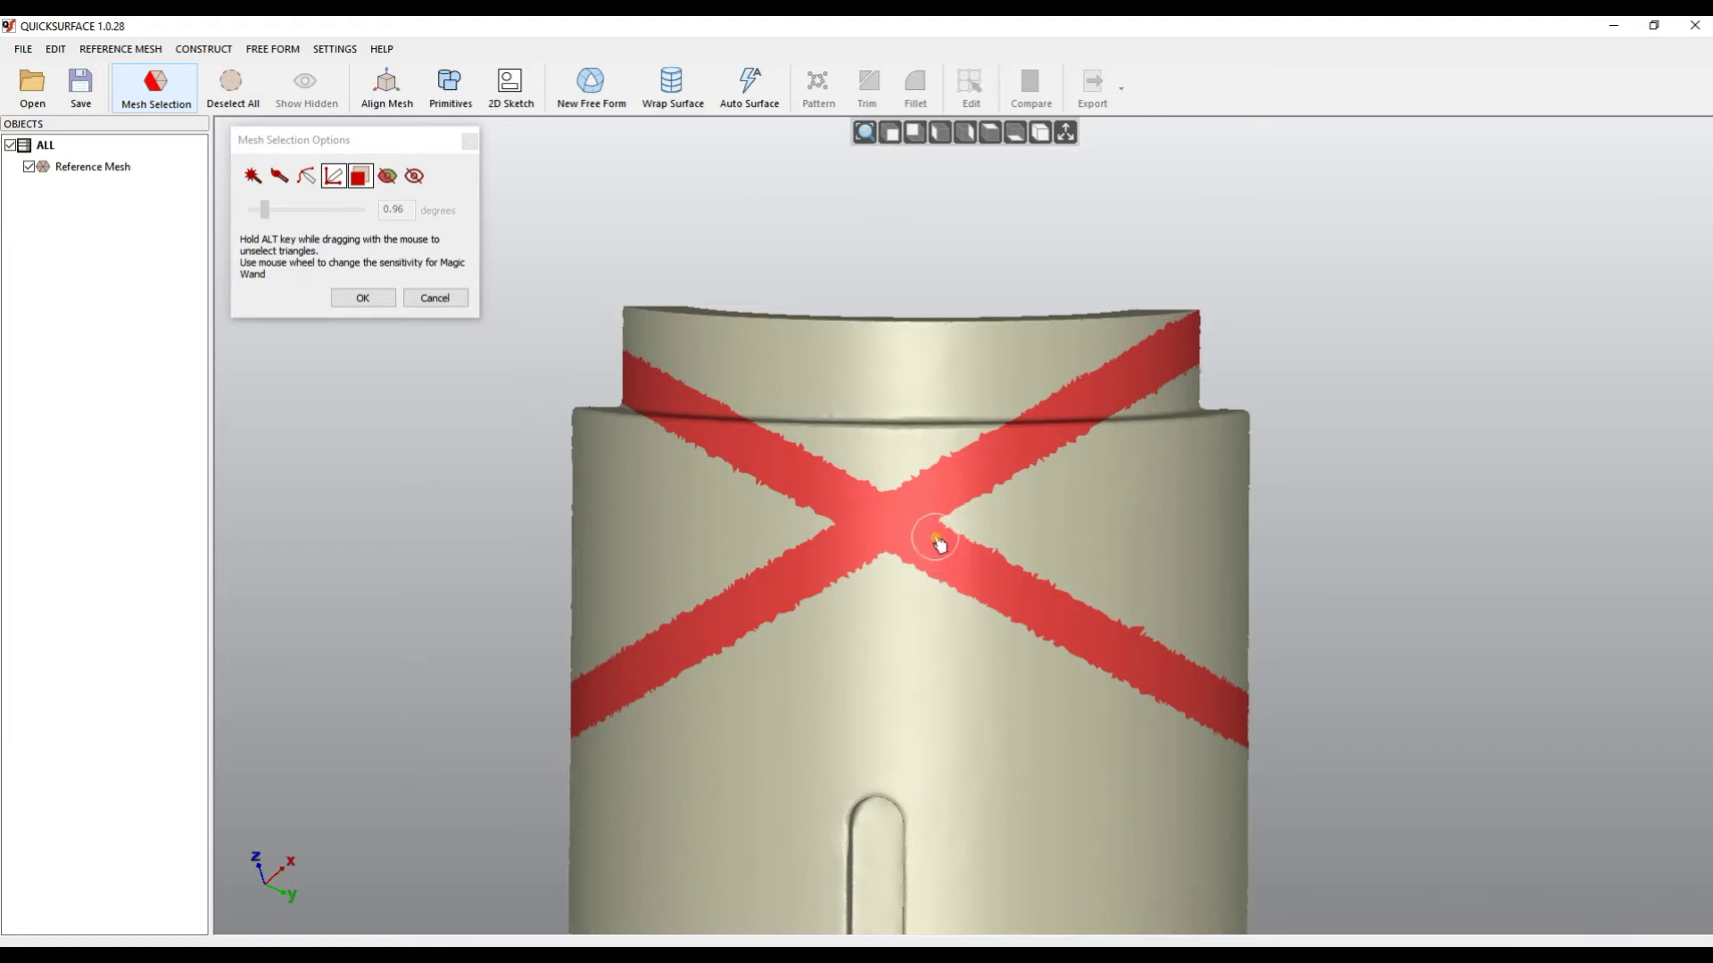
Step: Enlarge the brush, then paint a wide diagonal band and a hook-shaped stroke on the cylinder
ctrl+scroll(937, 541, up, 3)
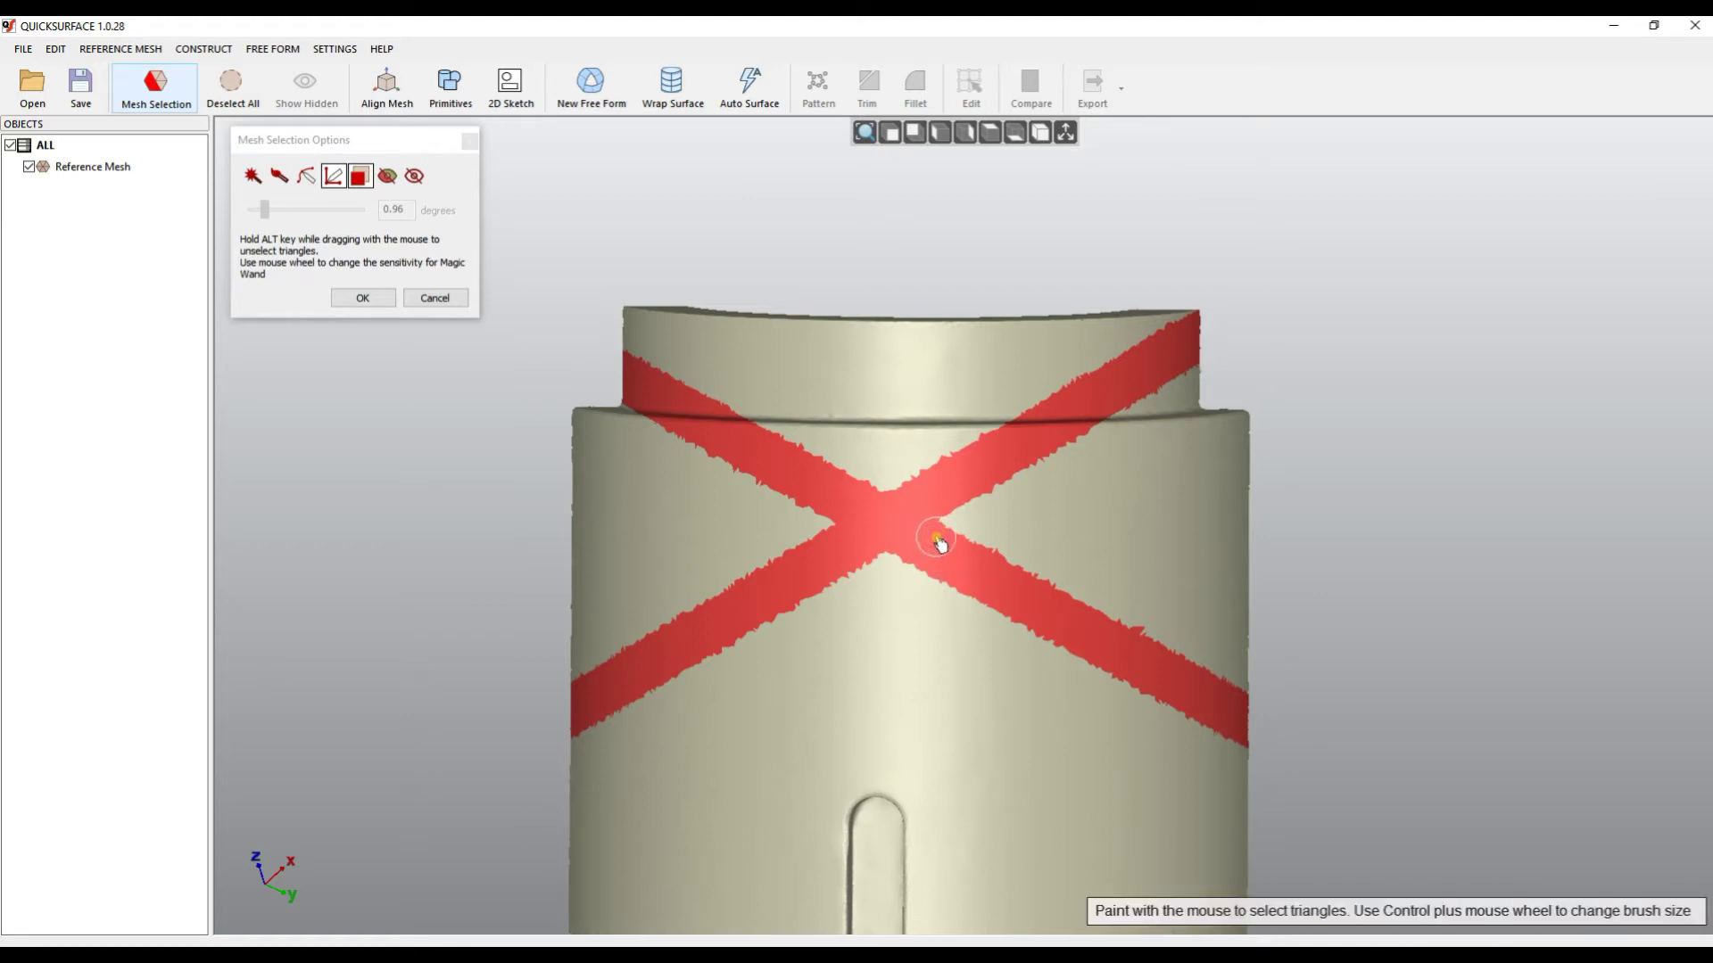
ctrl+scroll(939, 543, up, 4)
ctrl+scroll(939, 542, down, 3)
ctrl+scroll(939, 542, up, 2)
ctrl+scroll(939, 543, up, 3)
mouse_move(568, 497)
mouse_down()
mouse_move(1391, 707)
mouse_move(1374, 707)
mouse_up()
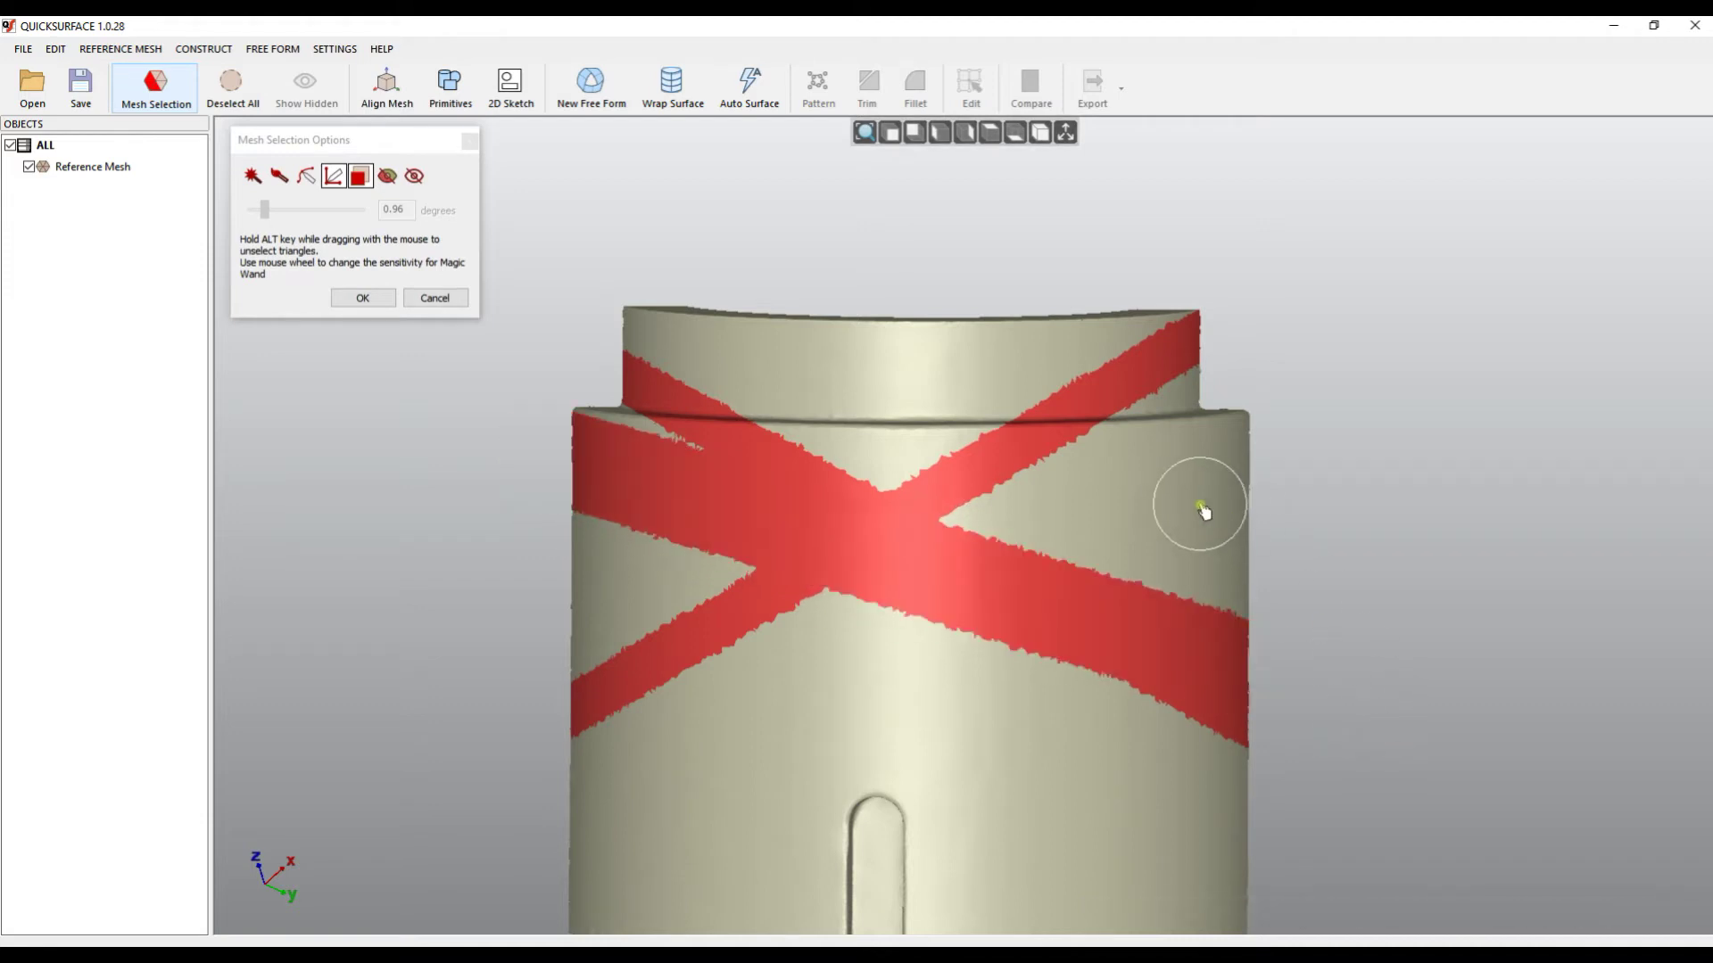
mouse_move(1197, 510)
mouse_down()
mouse_move(1030, 525)
mouse_move(1185, 542)
mouse_up()
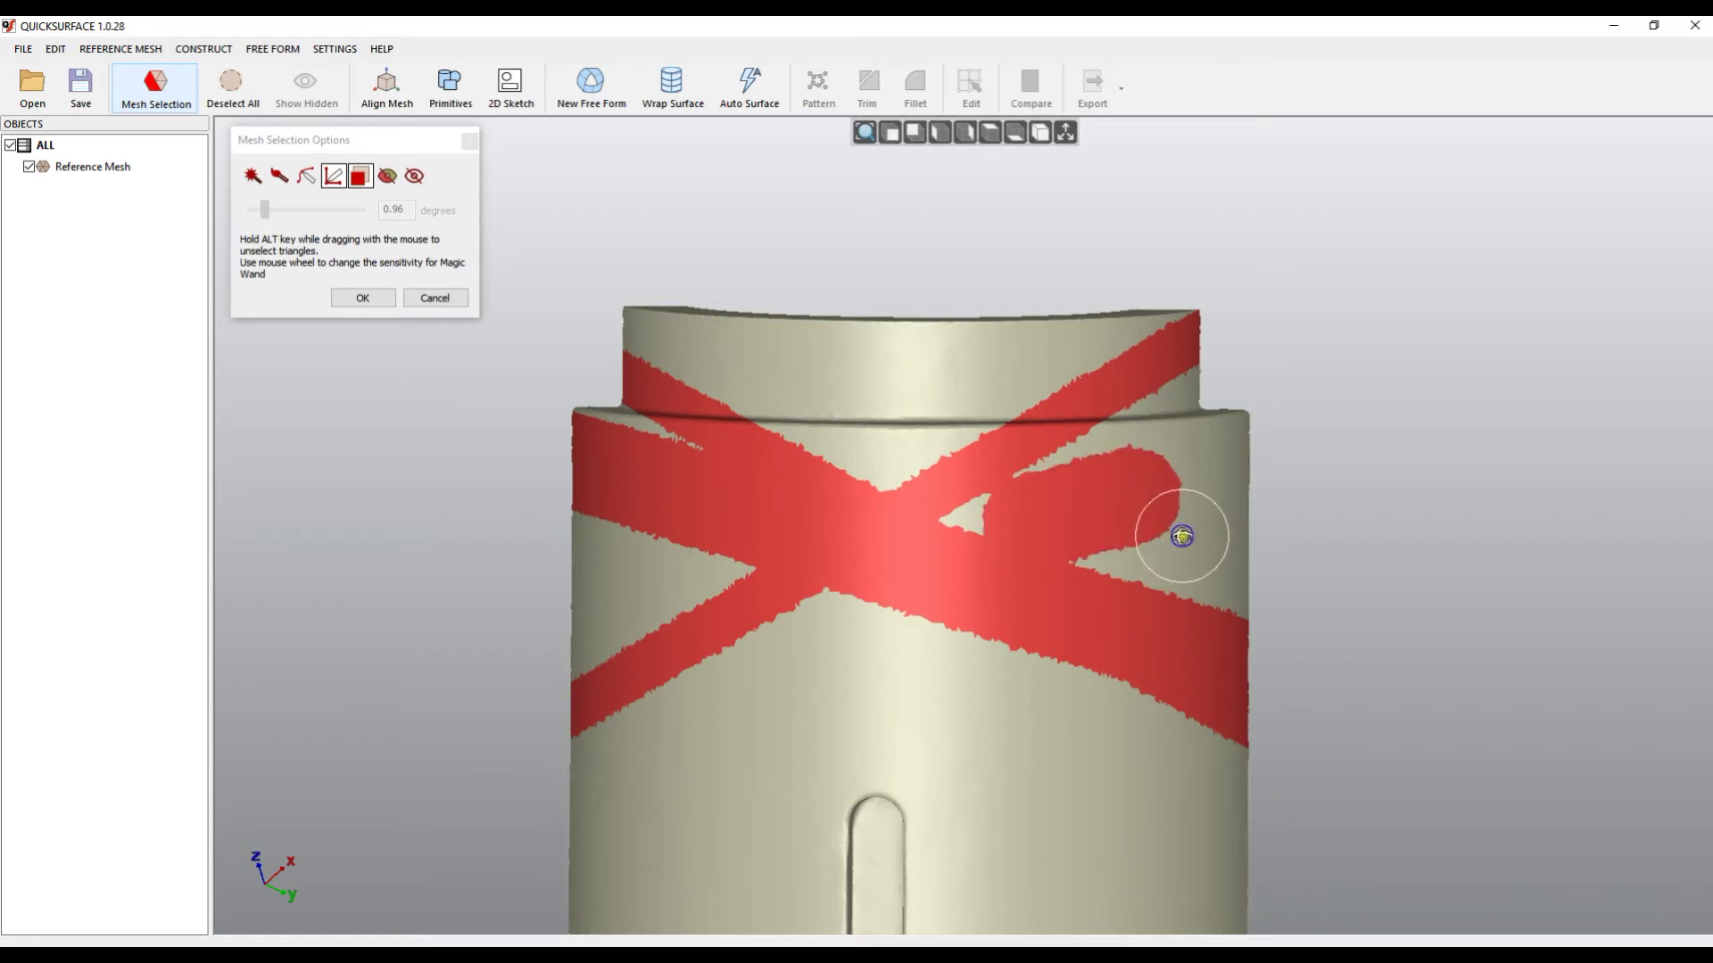
right_click(1185, 541)
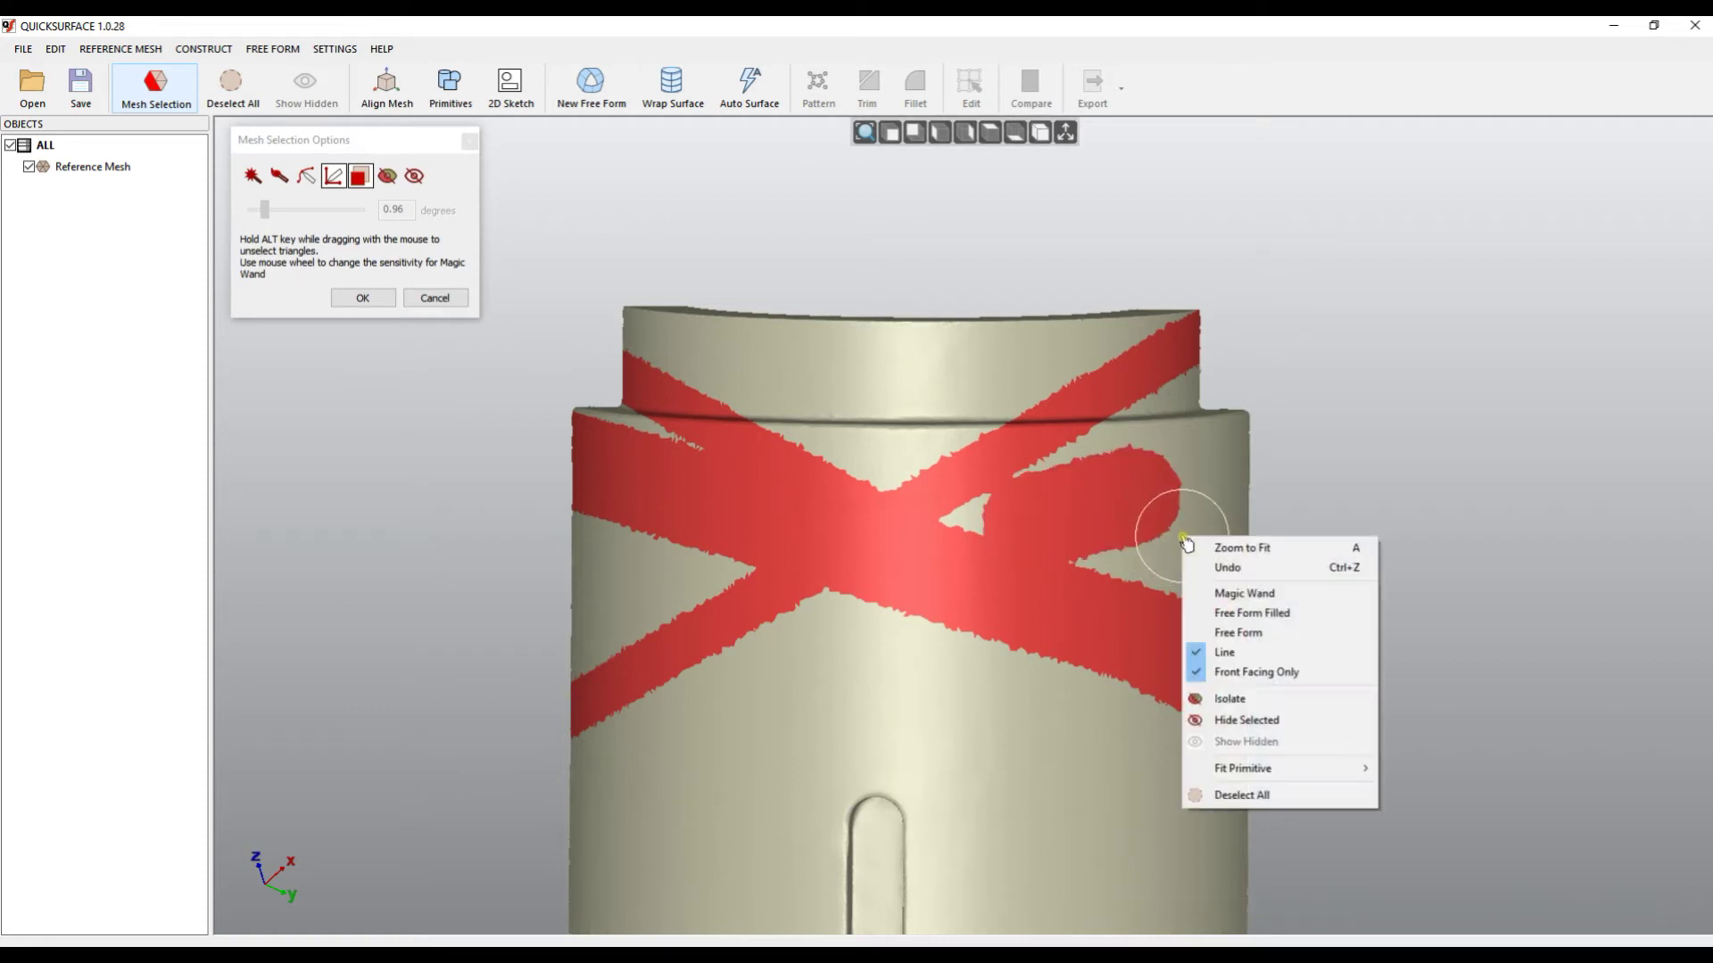
Step: Undo four strokes via context menu, Edit menu and Ctrl+Z, restoring the top-face and recess selection
click(1236, 570)
right_click(1235, 571)
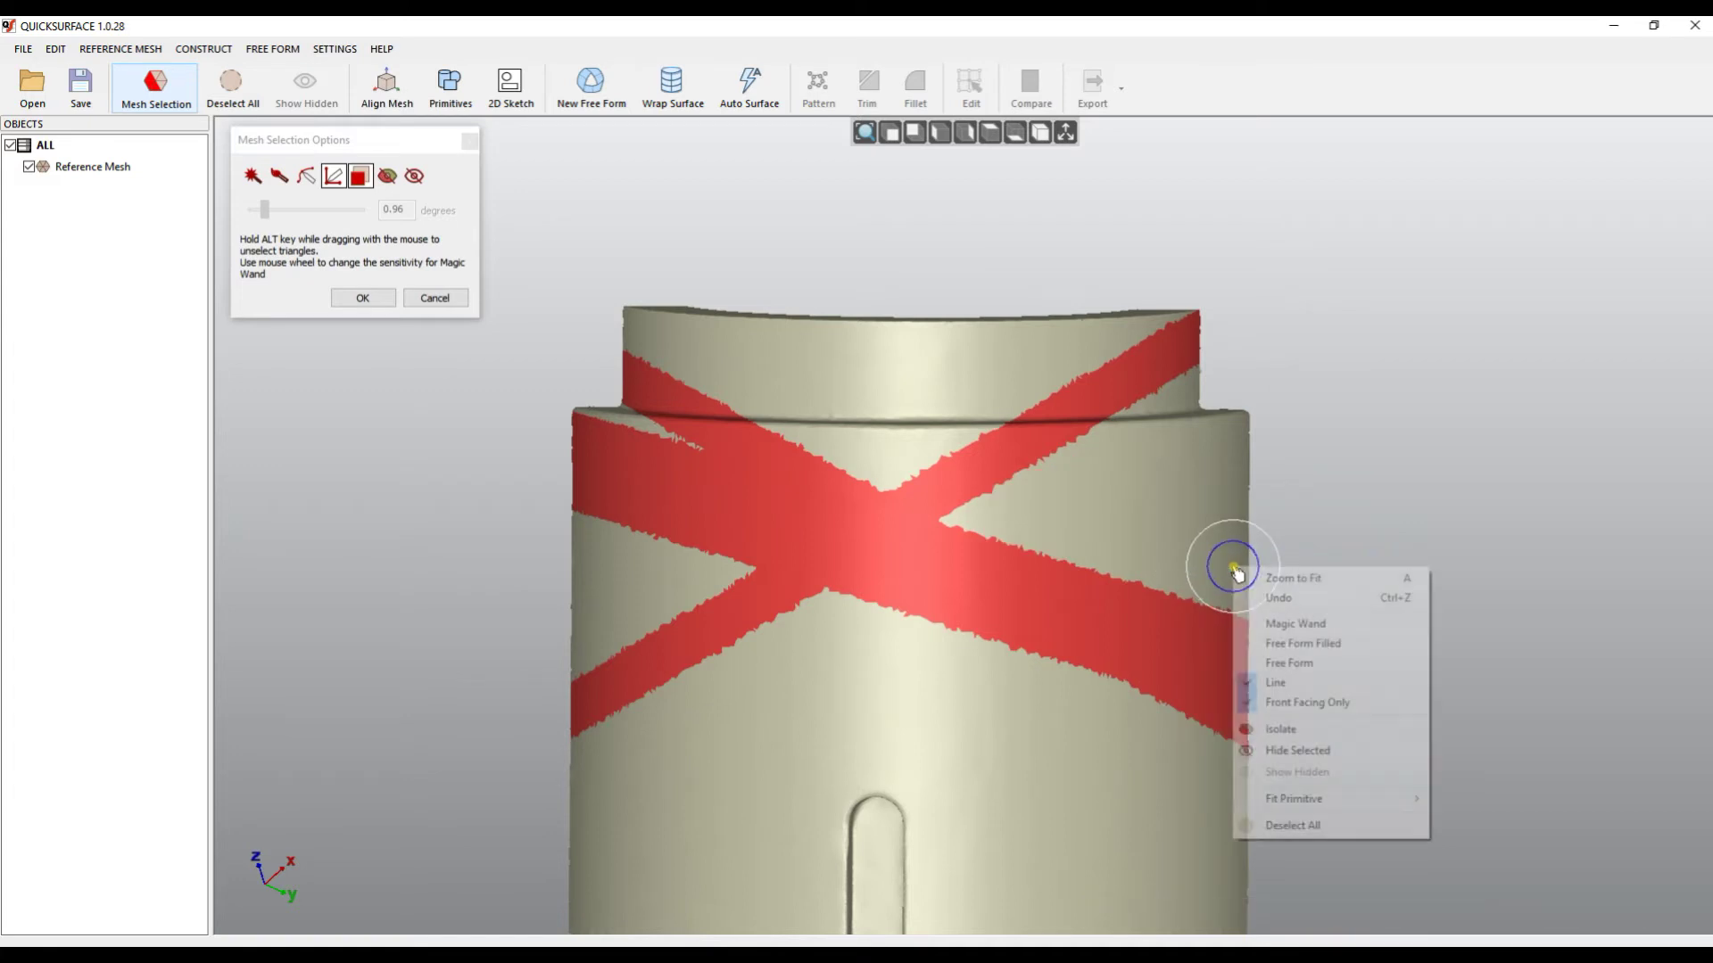
click(1272, 598)
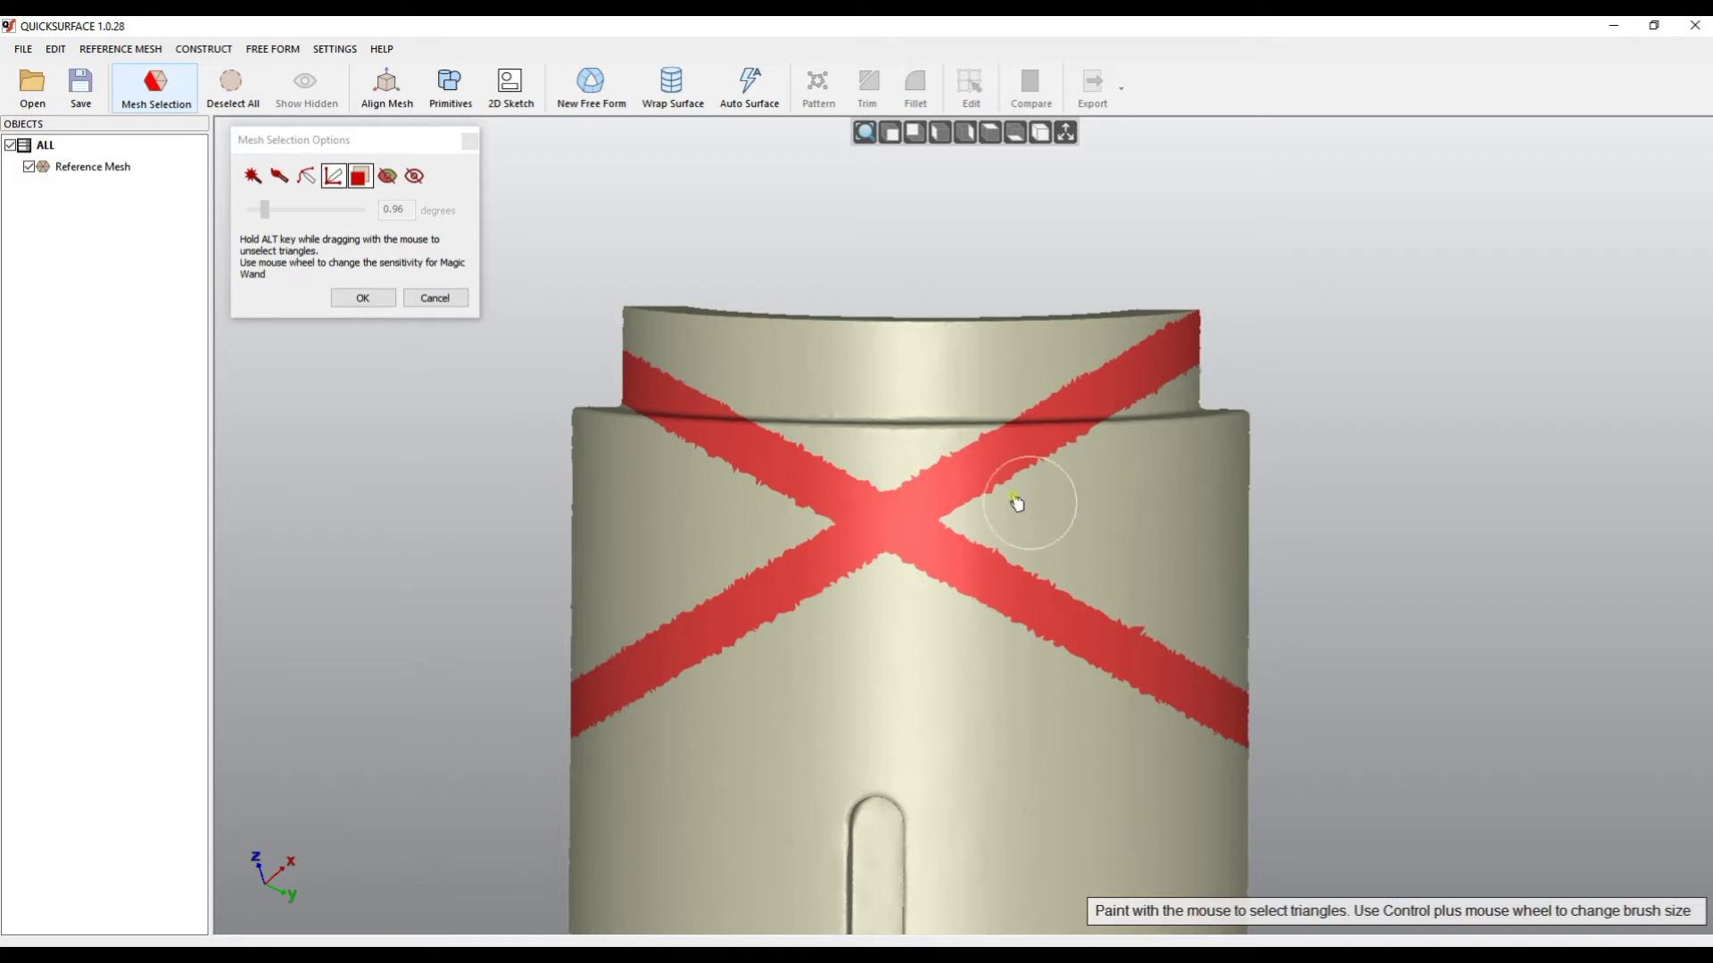
click(56, 50)
click(78, 74)
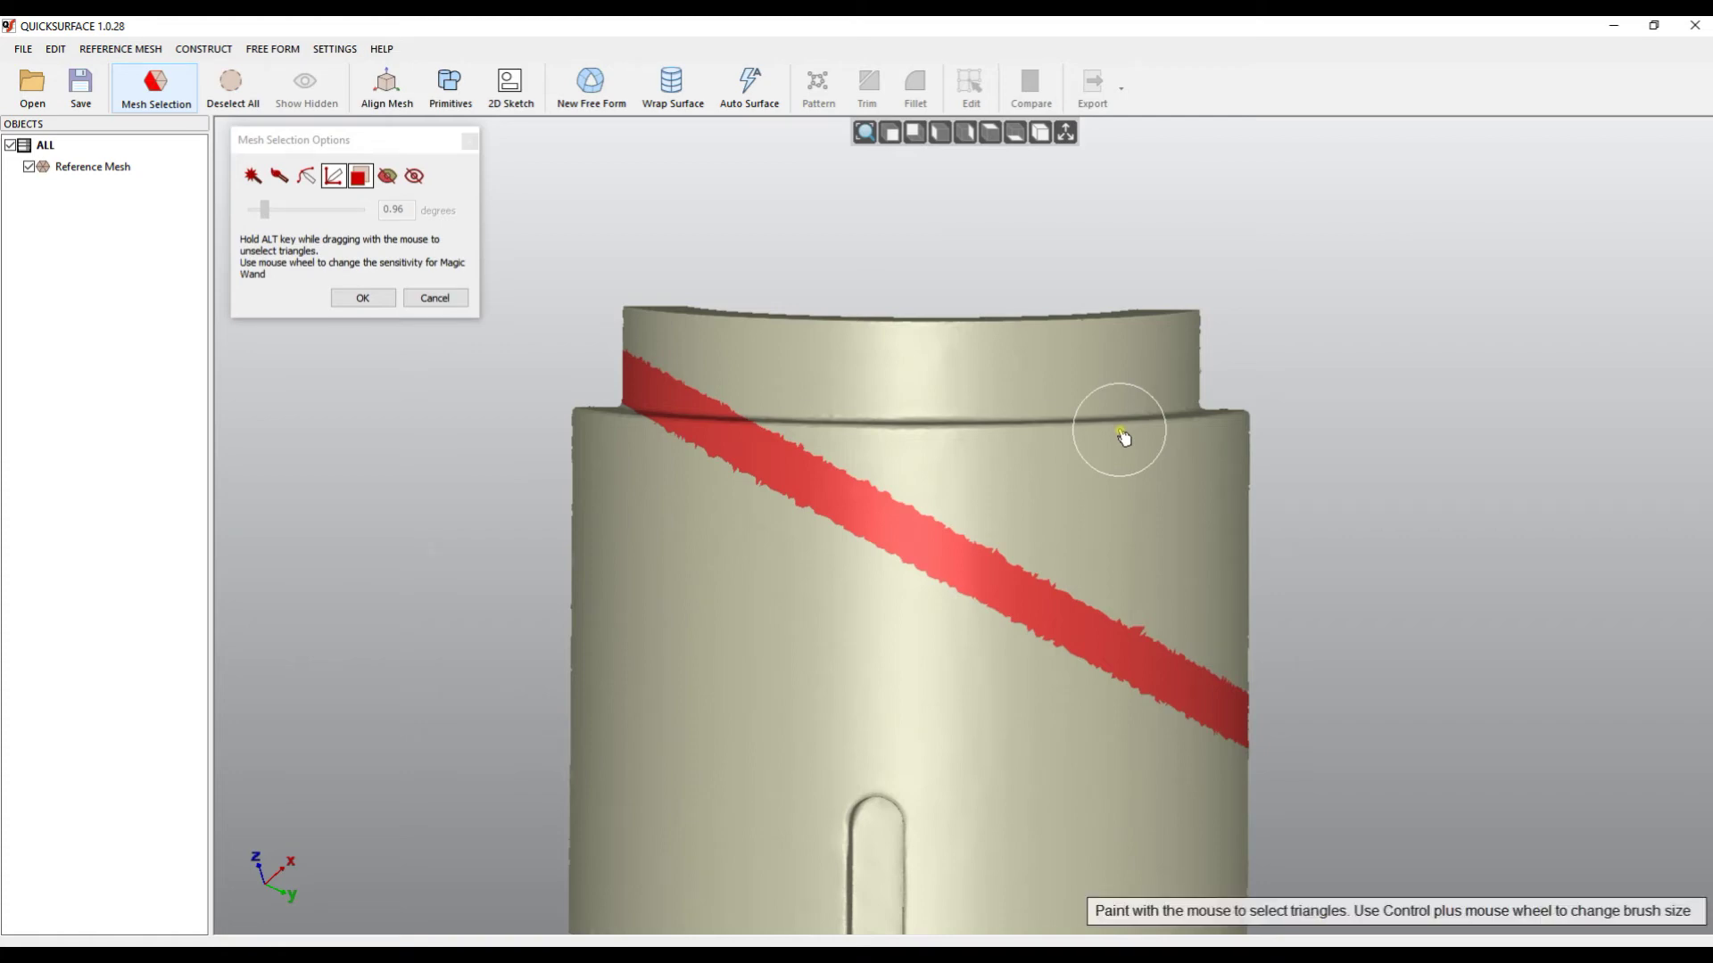
key(ctrl+z)
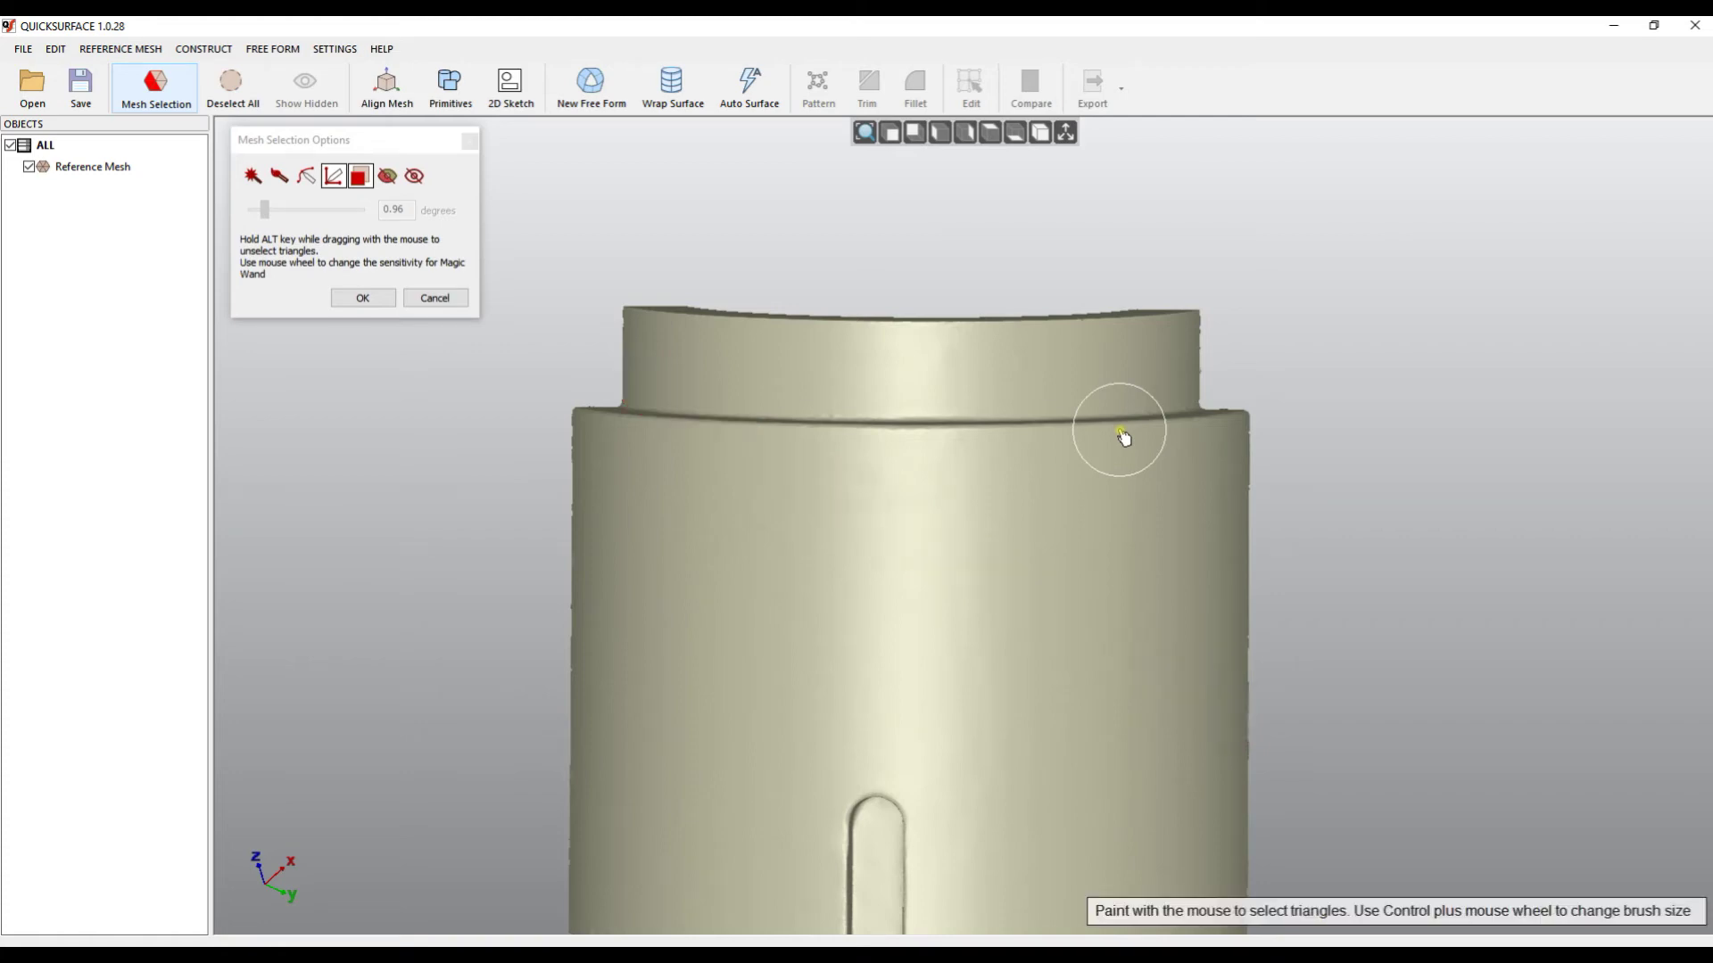
right_drag(1105, 439, 1056, 581)
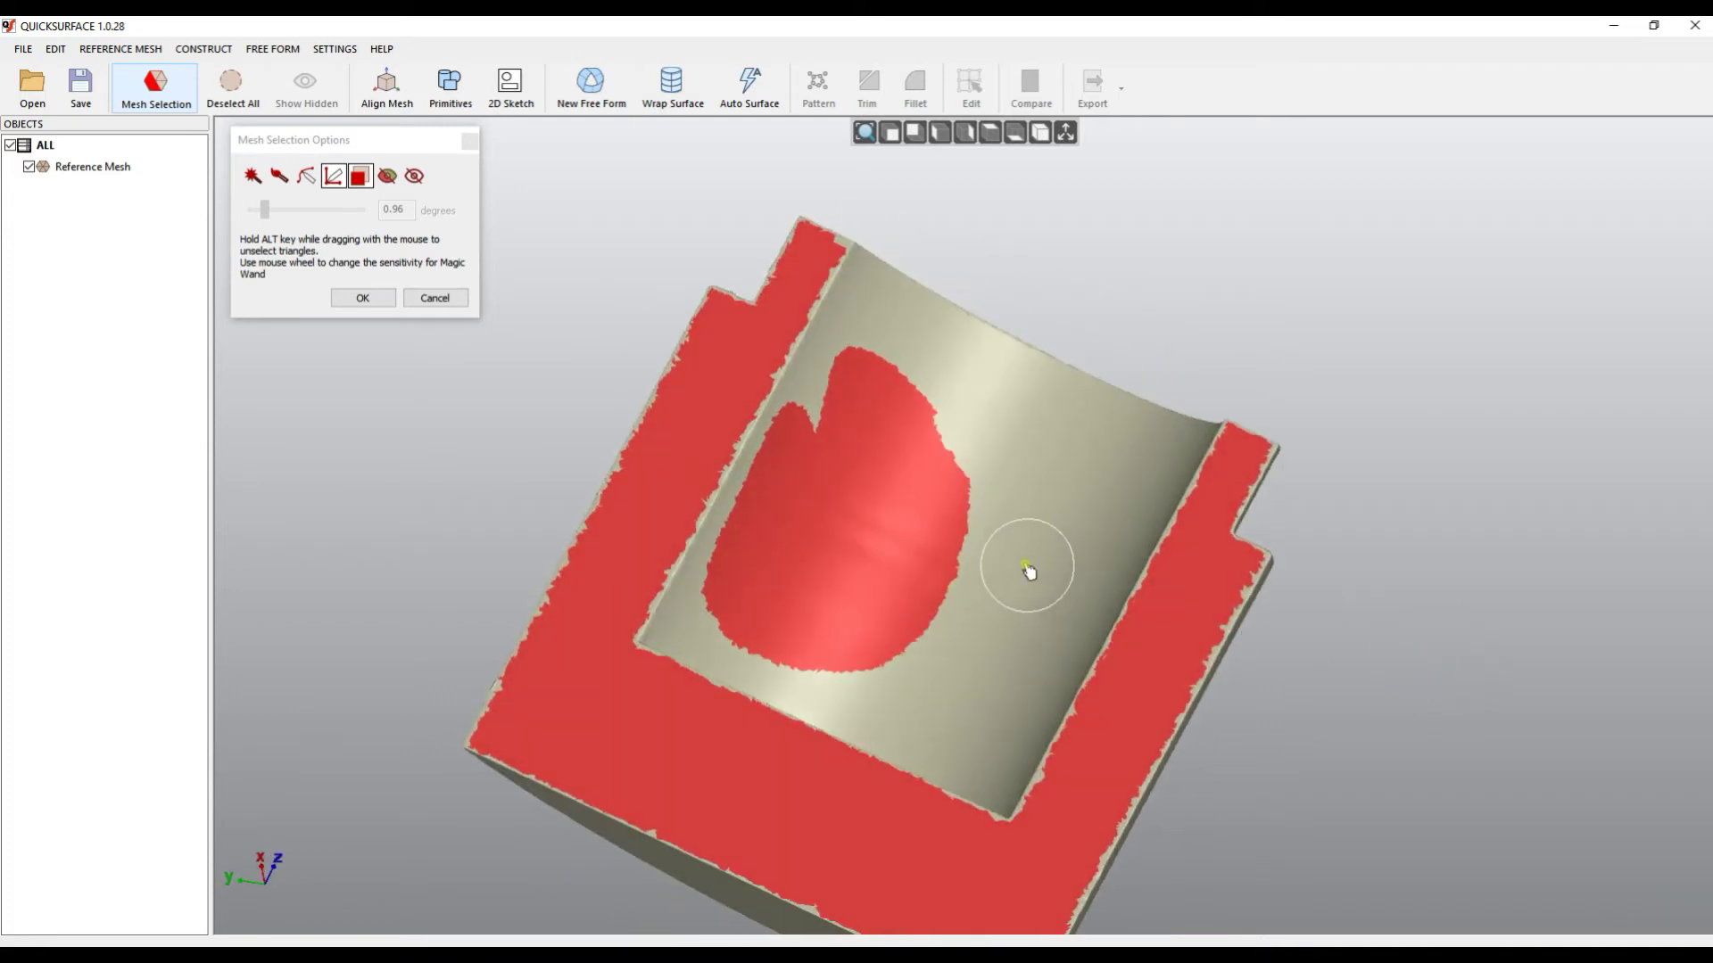
right_click(961, 460)
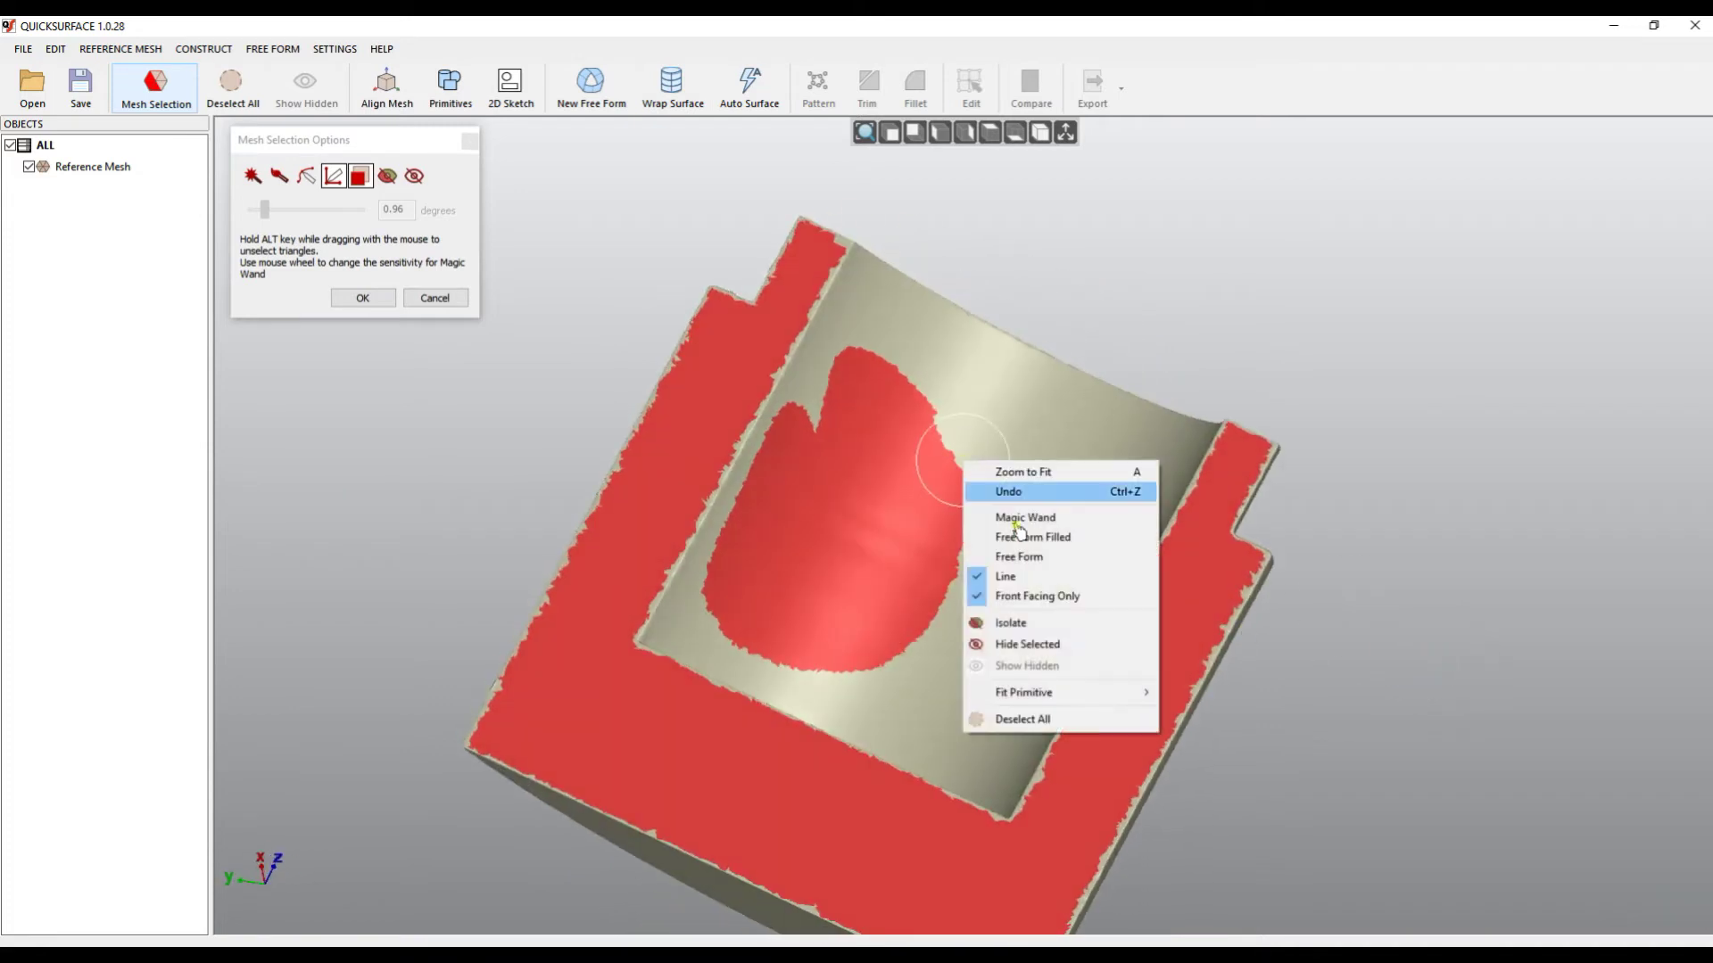
click(1057, 725)
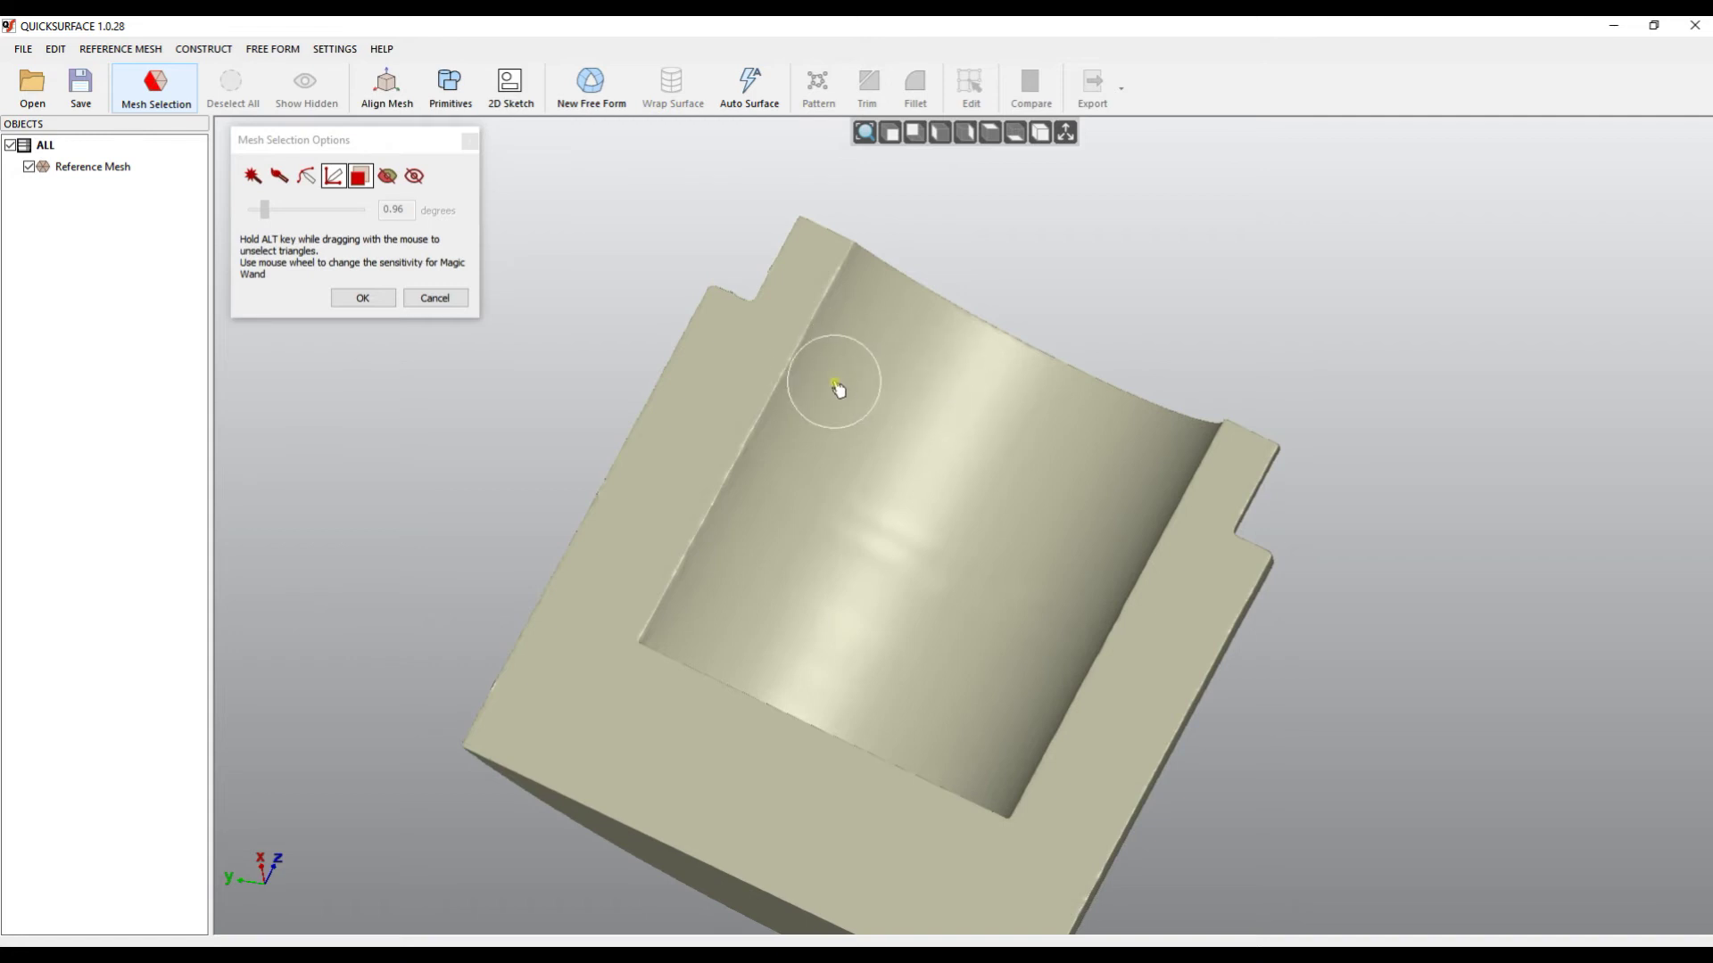
Step: Orbit to the concave inner face and brush-paint a large filled patch across its middle
mouse_move(814, 382)
right_down()
mouse_move(871, 398)
mouse_move(753, 371)
mouse_move(1391, 642)
mouse_move(1512, 724)
right_up()
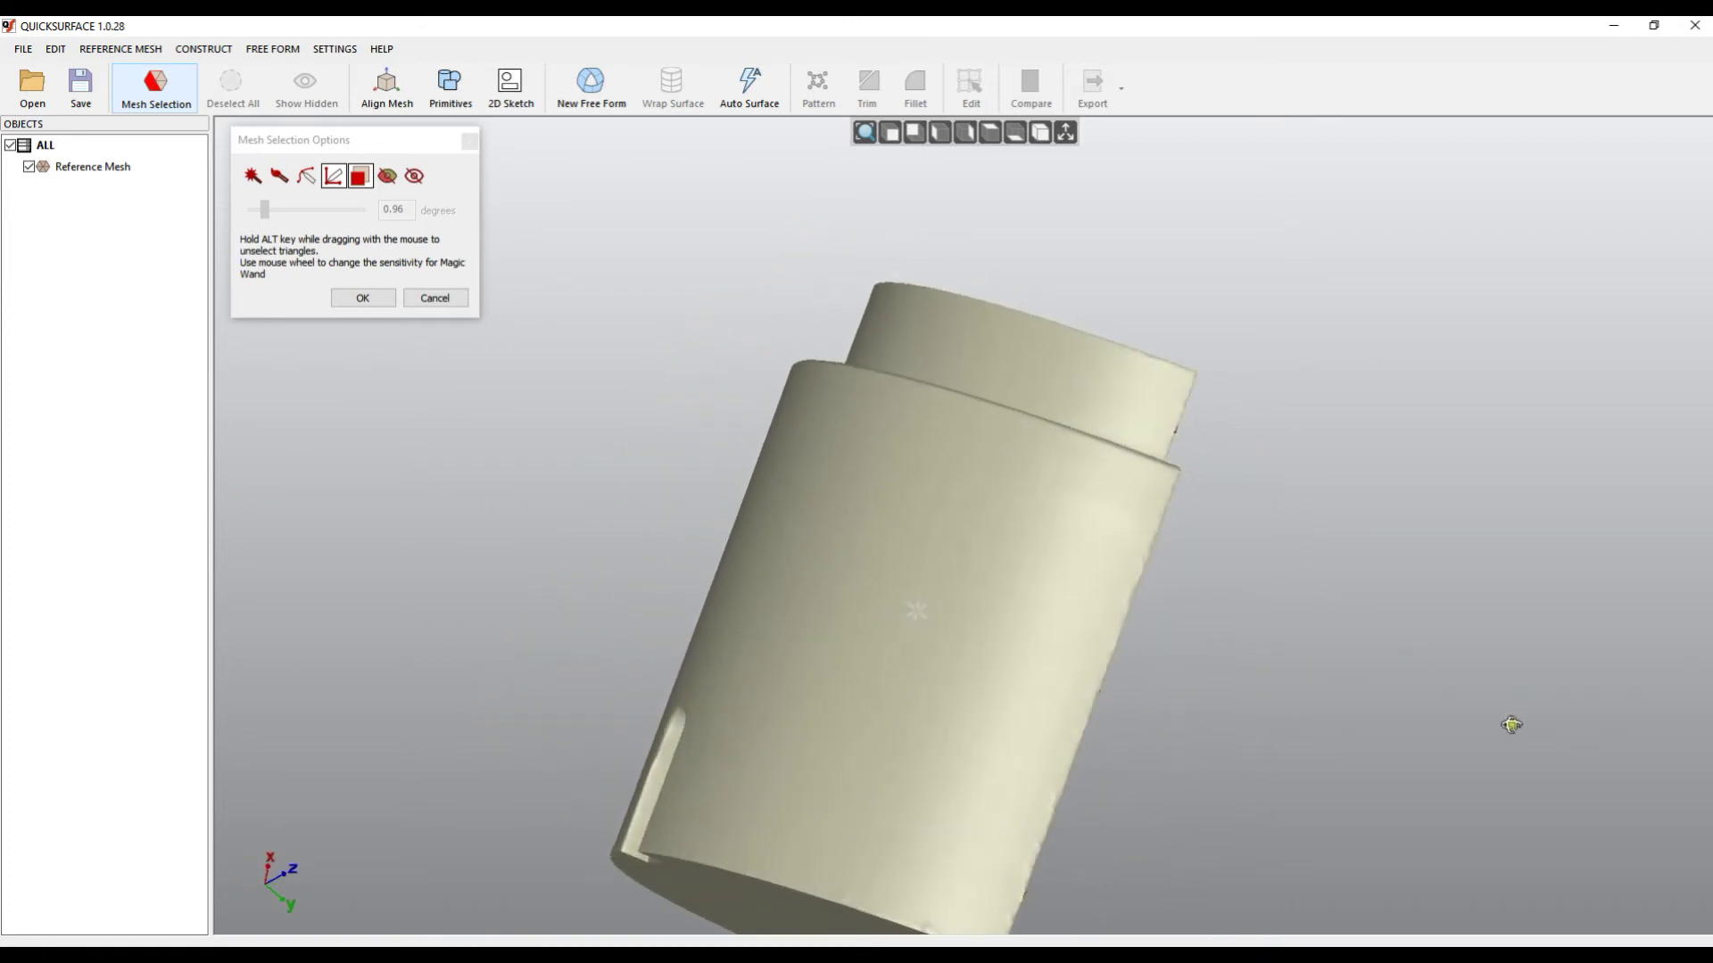
mouse_move(944, 432)
right_down()
mouse_move(681, 413)
mouse_move(573, 324)
right_up()
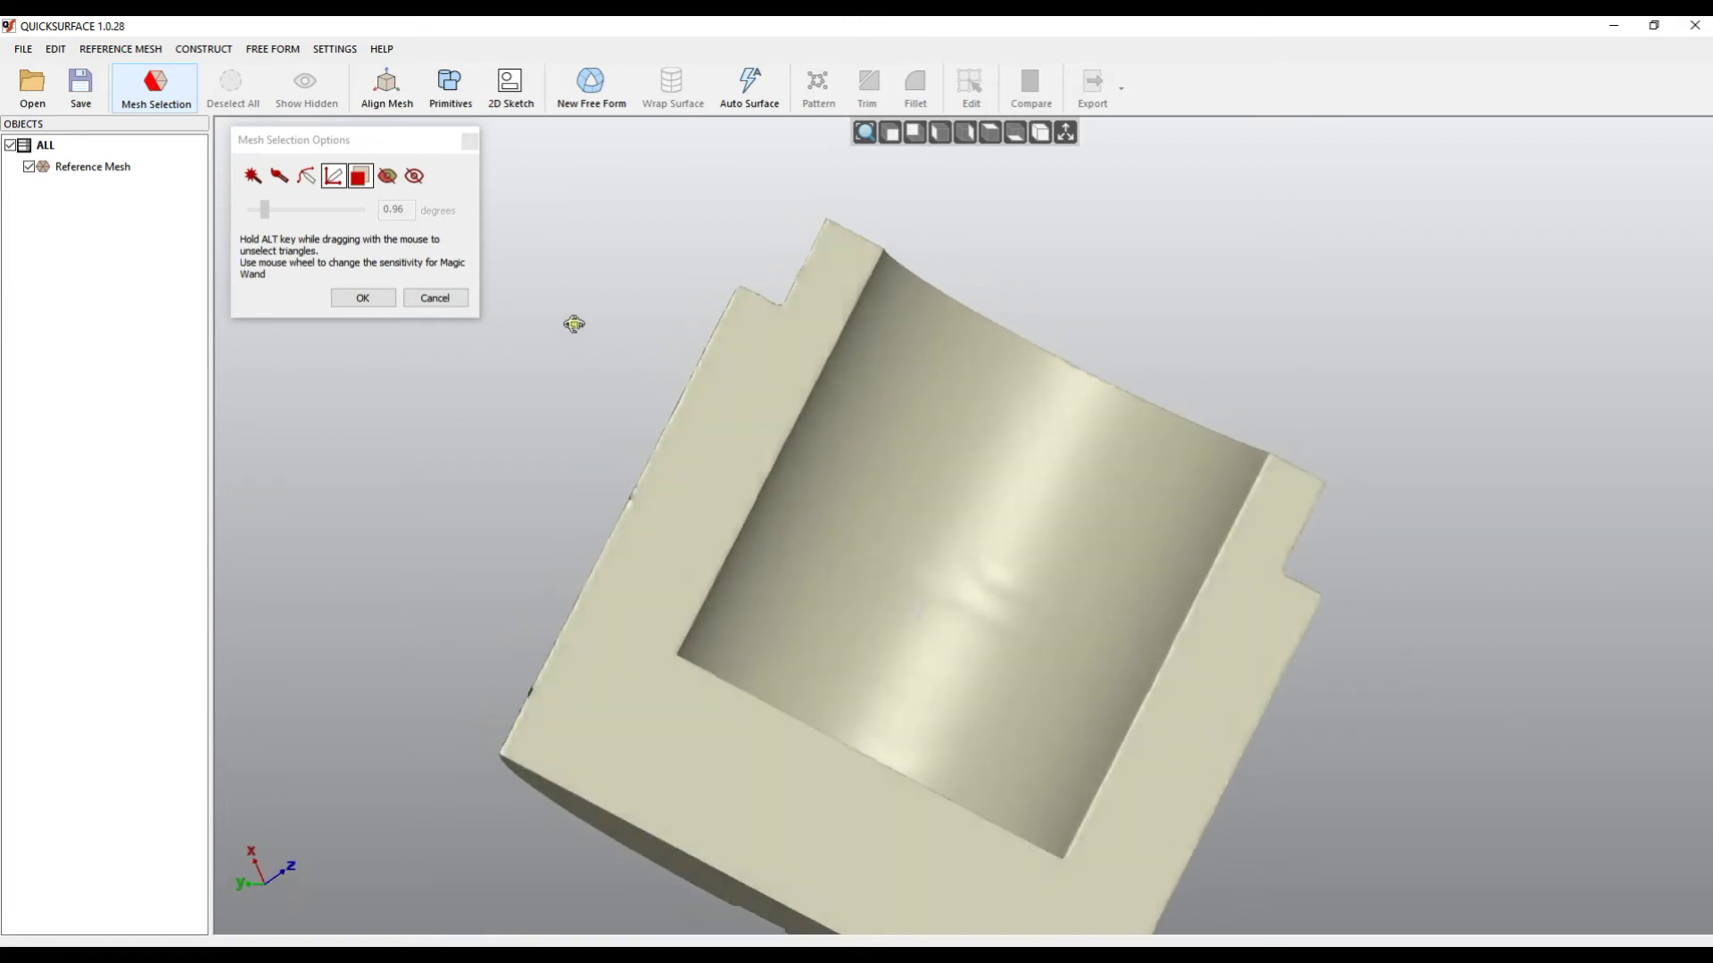
click(360, 178)
mouse_move(1081, 470)
mouse_down()
mouse_move(1015, 433)
mouse_move(892, 472)
mouse_up()
click(281, 178)
mouse_move(1084, 458)
mouse_down()
mouse_move(941, 418)
mouse_move(887, 478)
mouse_move(951, 561)
mouse_move(1083, 541)
mouse_up()
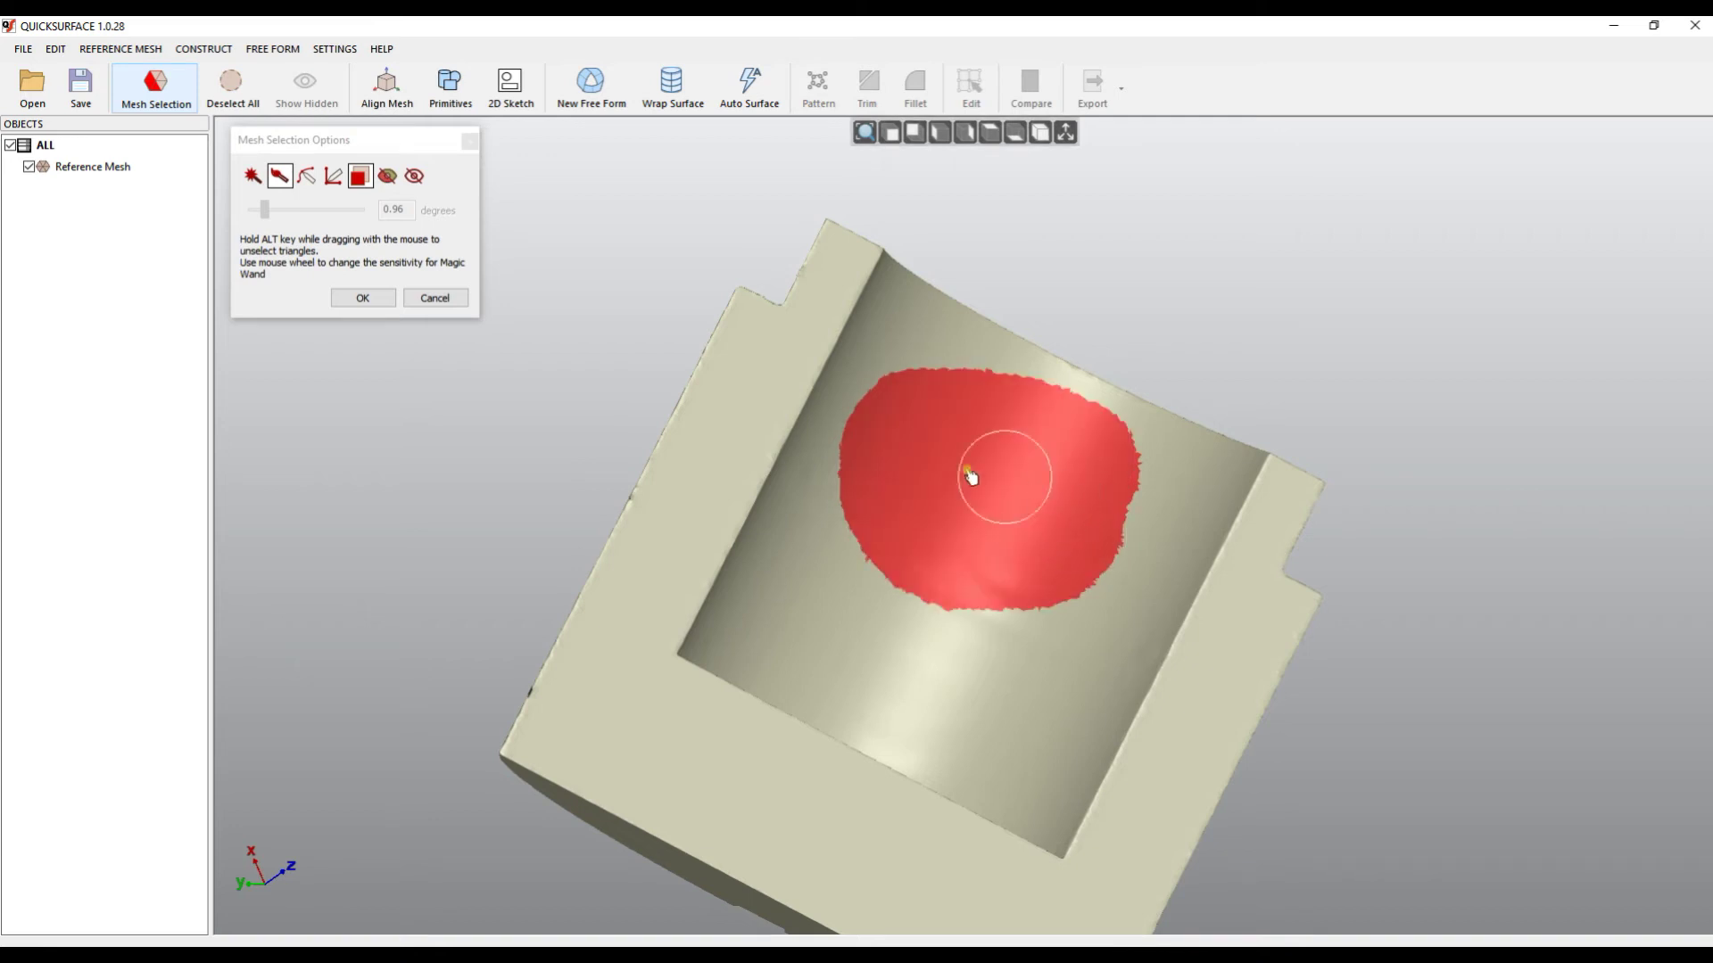
mouse_move(876, 527)
right_down()
mouse_move(1339, 643)
mouse_move(1300, 613)
mouse_move(1104, 562)
mouse_move(467, 436)
mouse_move(497, 443)
right_up()
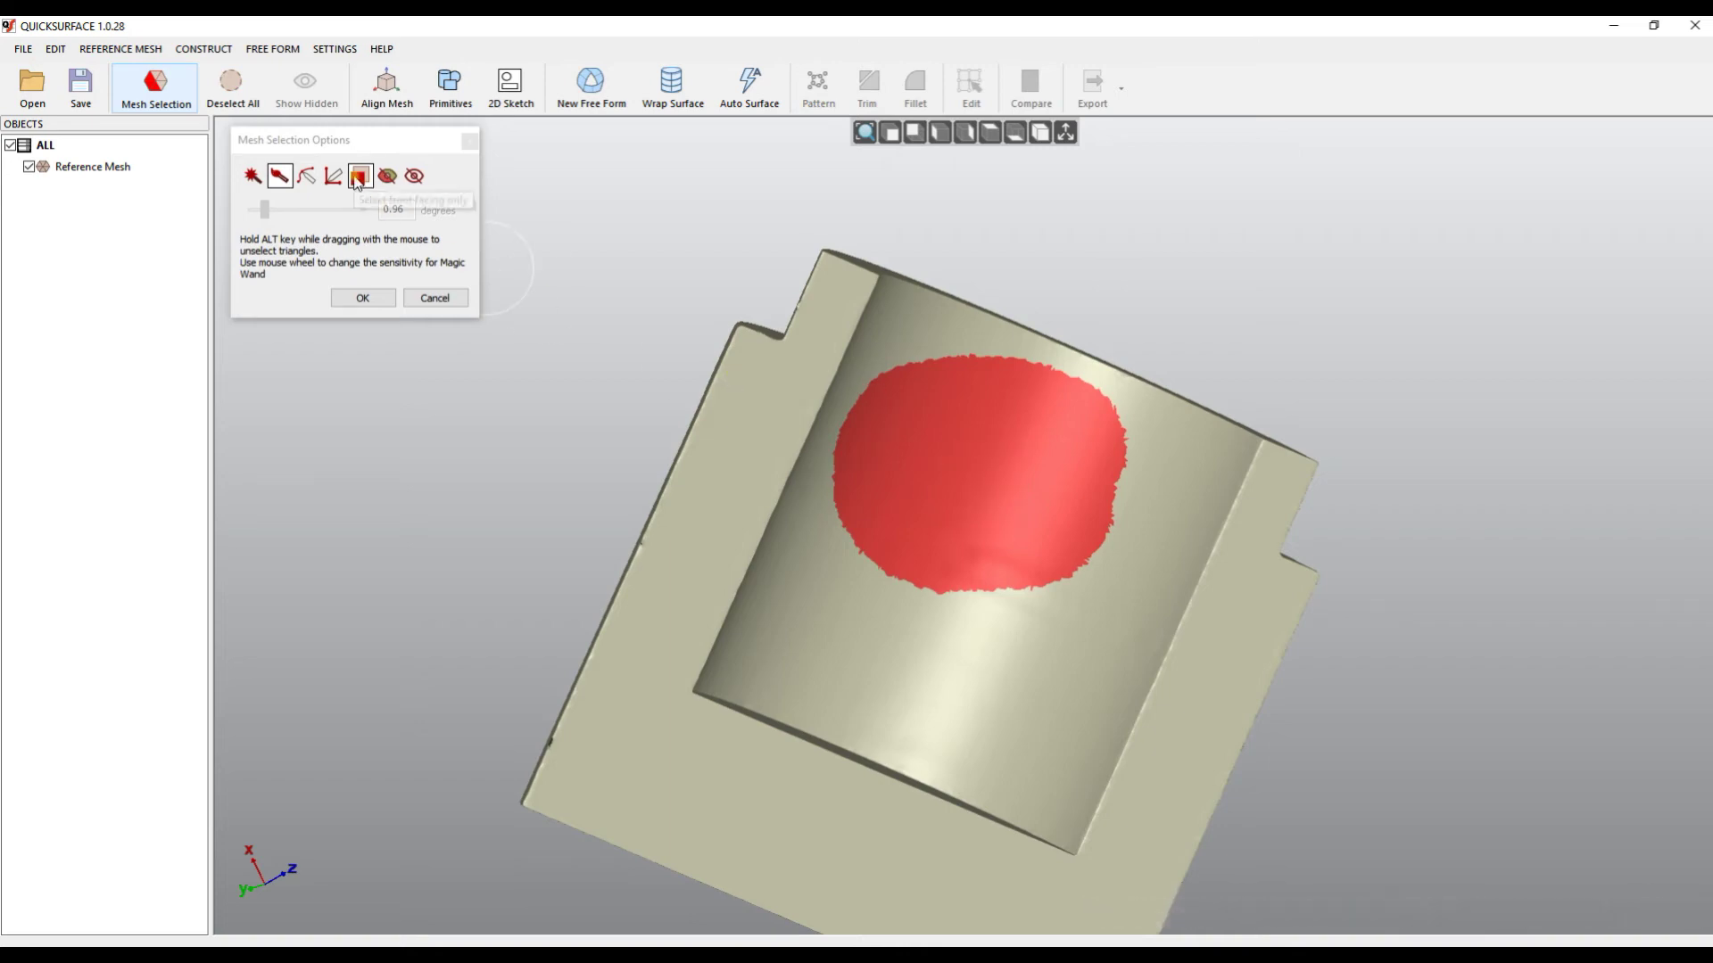
Step: Toggle front-facing-only selection off and back on
click(357, 178)
right_click(1110, 460)
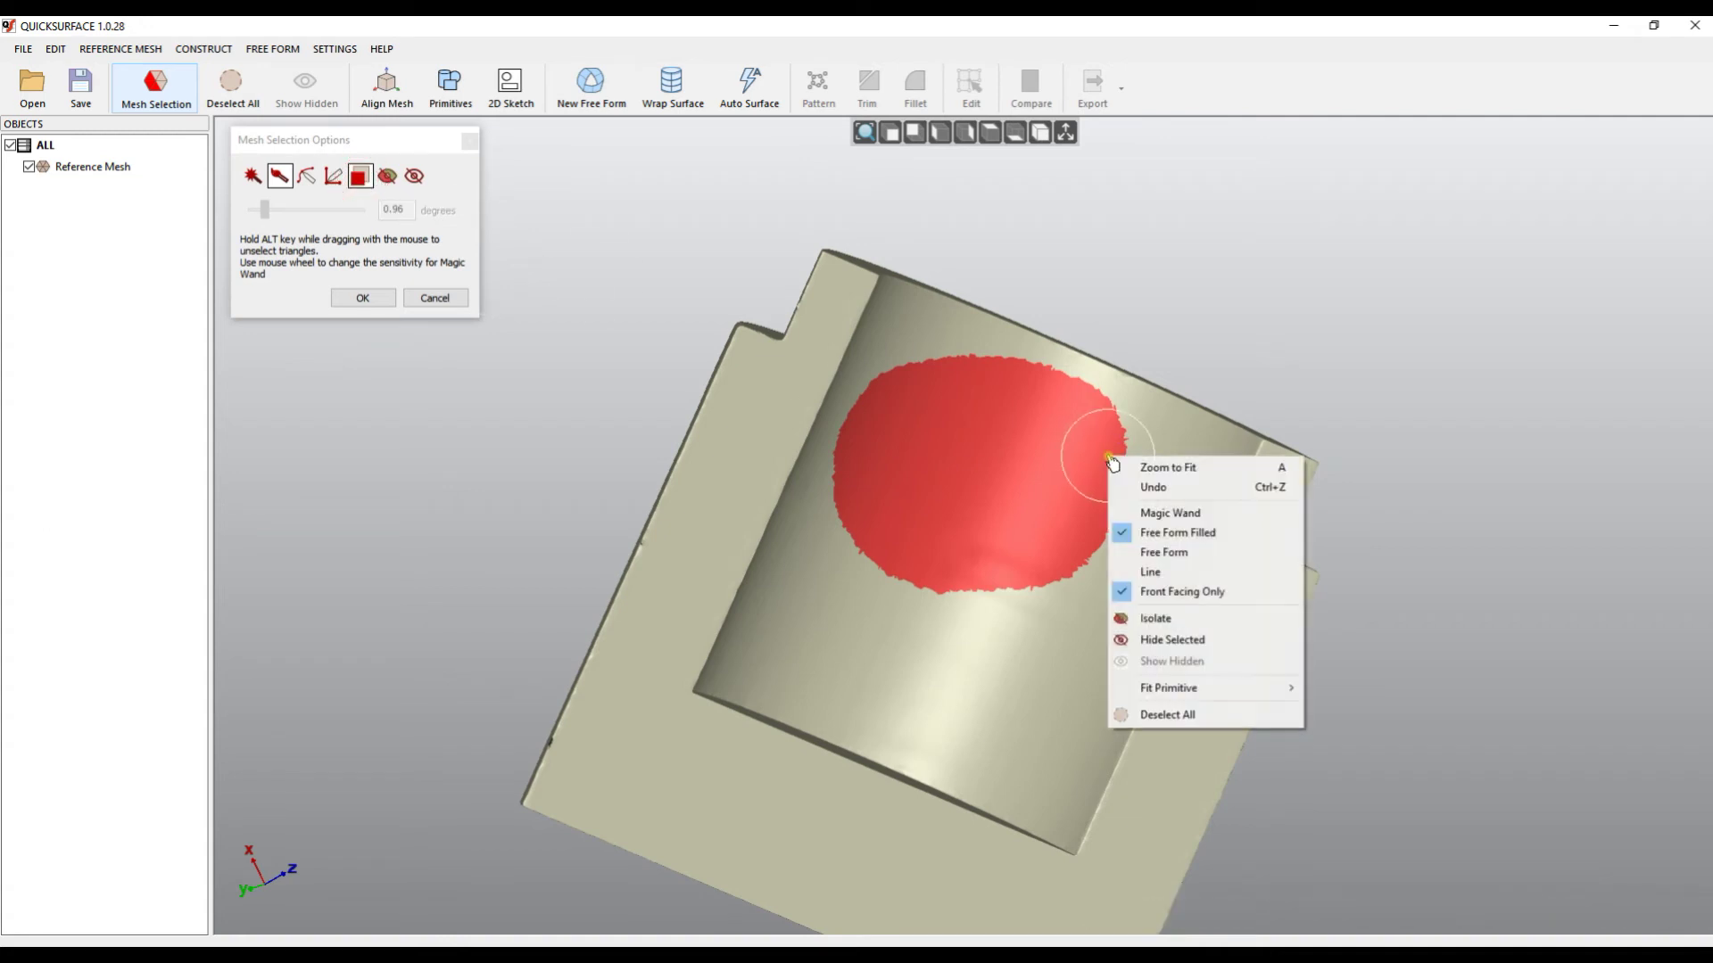
click(1184, 593)
right_click(1131, 536)
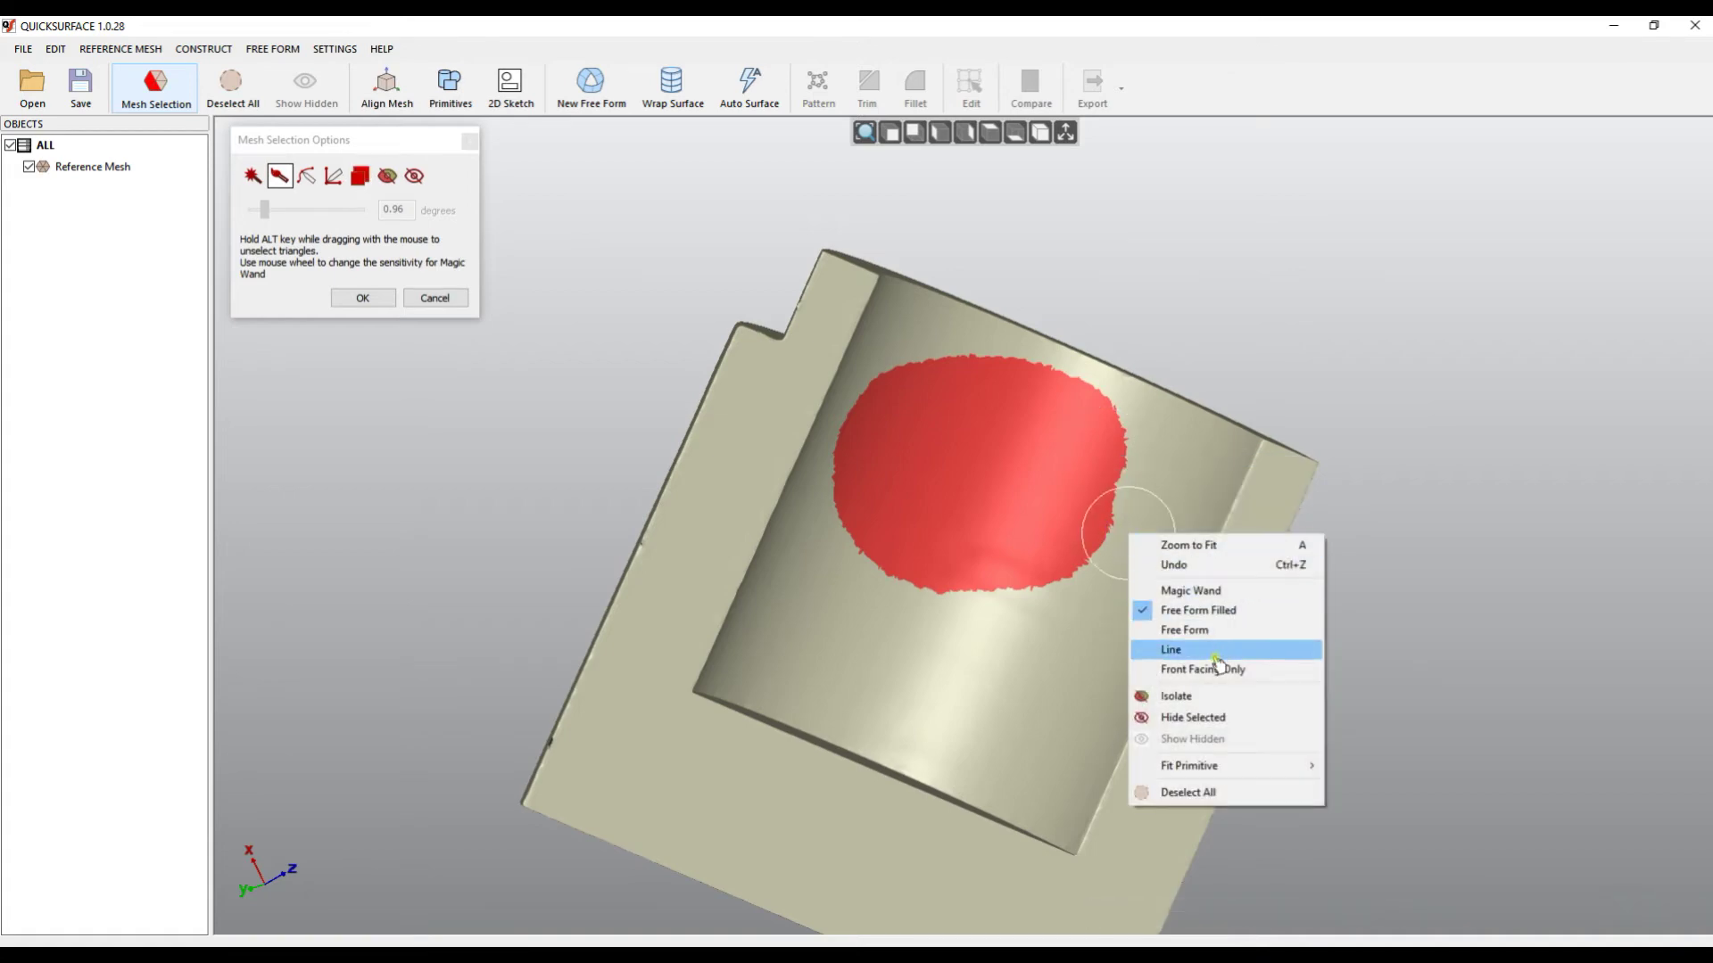
click(1215, 668)
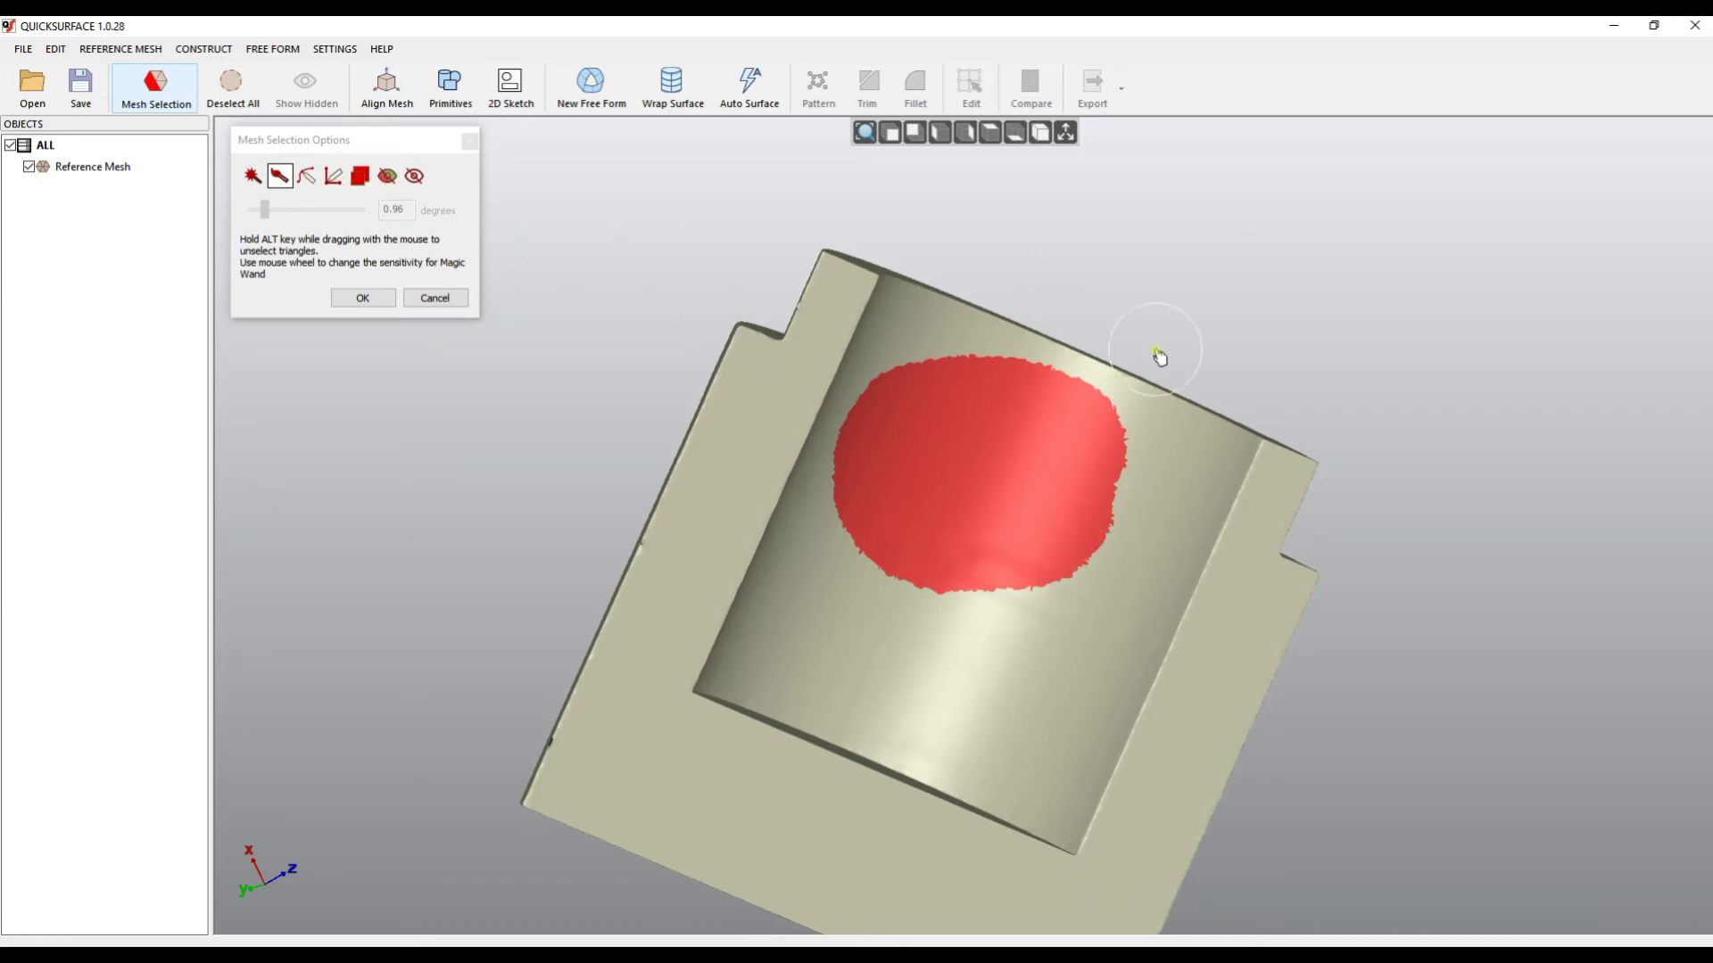
Step: Brush-paint across the upper part to cover the top face, then turn the part upright
right_drag(1457, 468, 1445, 371)
mouse_move(1413, 391)
mouse_down()
mouse_move(1091, 251)
mouse_move(813, 232)
mouse_move(771, 248)
mouse_move(798, 320)
mouse_move(1311, 478)
mouse_up()
mouse_move(784, 393)
right_down()
mouse_move(1289, 616)
mouse_move(1131, 504)
mouse_move(641, 382)
mouse_move(615, 308)
right_up()
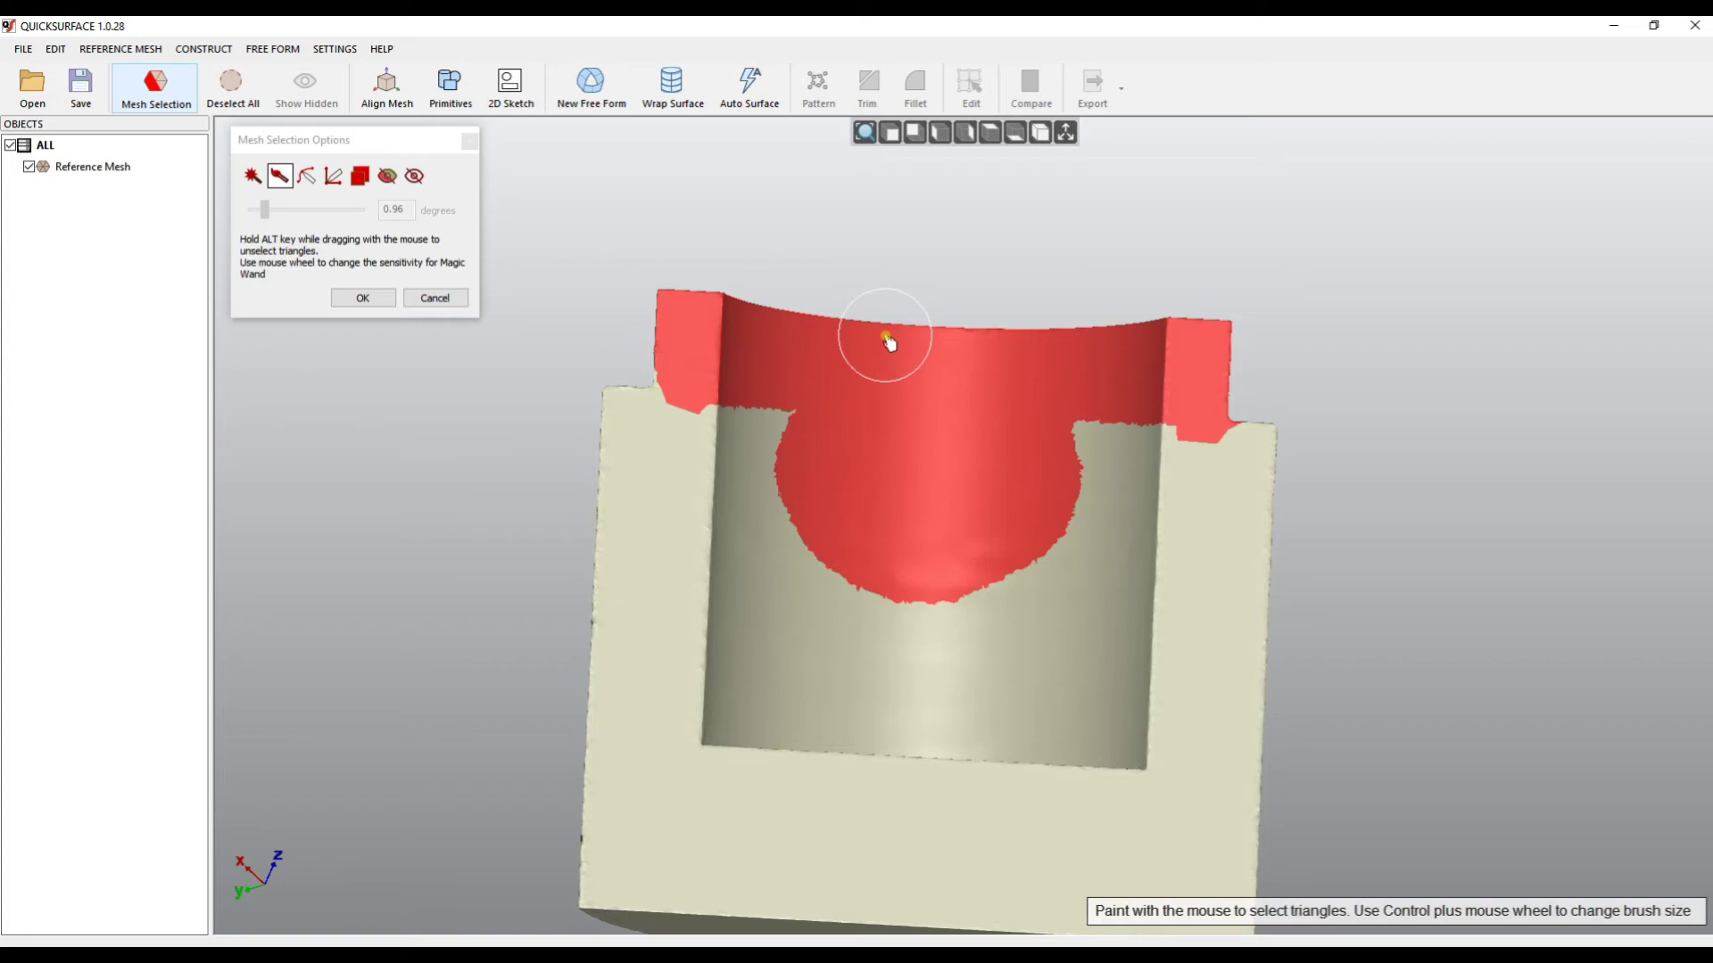
Step: Clear the selection, then select the part's top-left corner and hide it
right_click(817, 343)
click(894, 603)
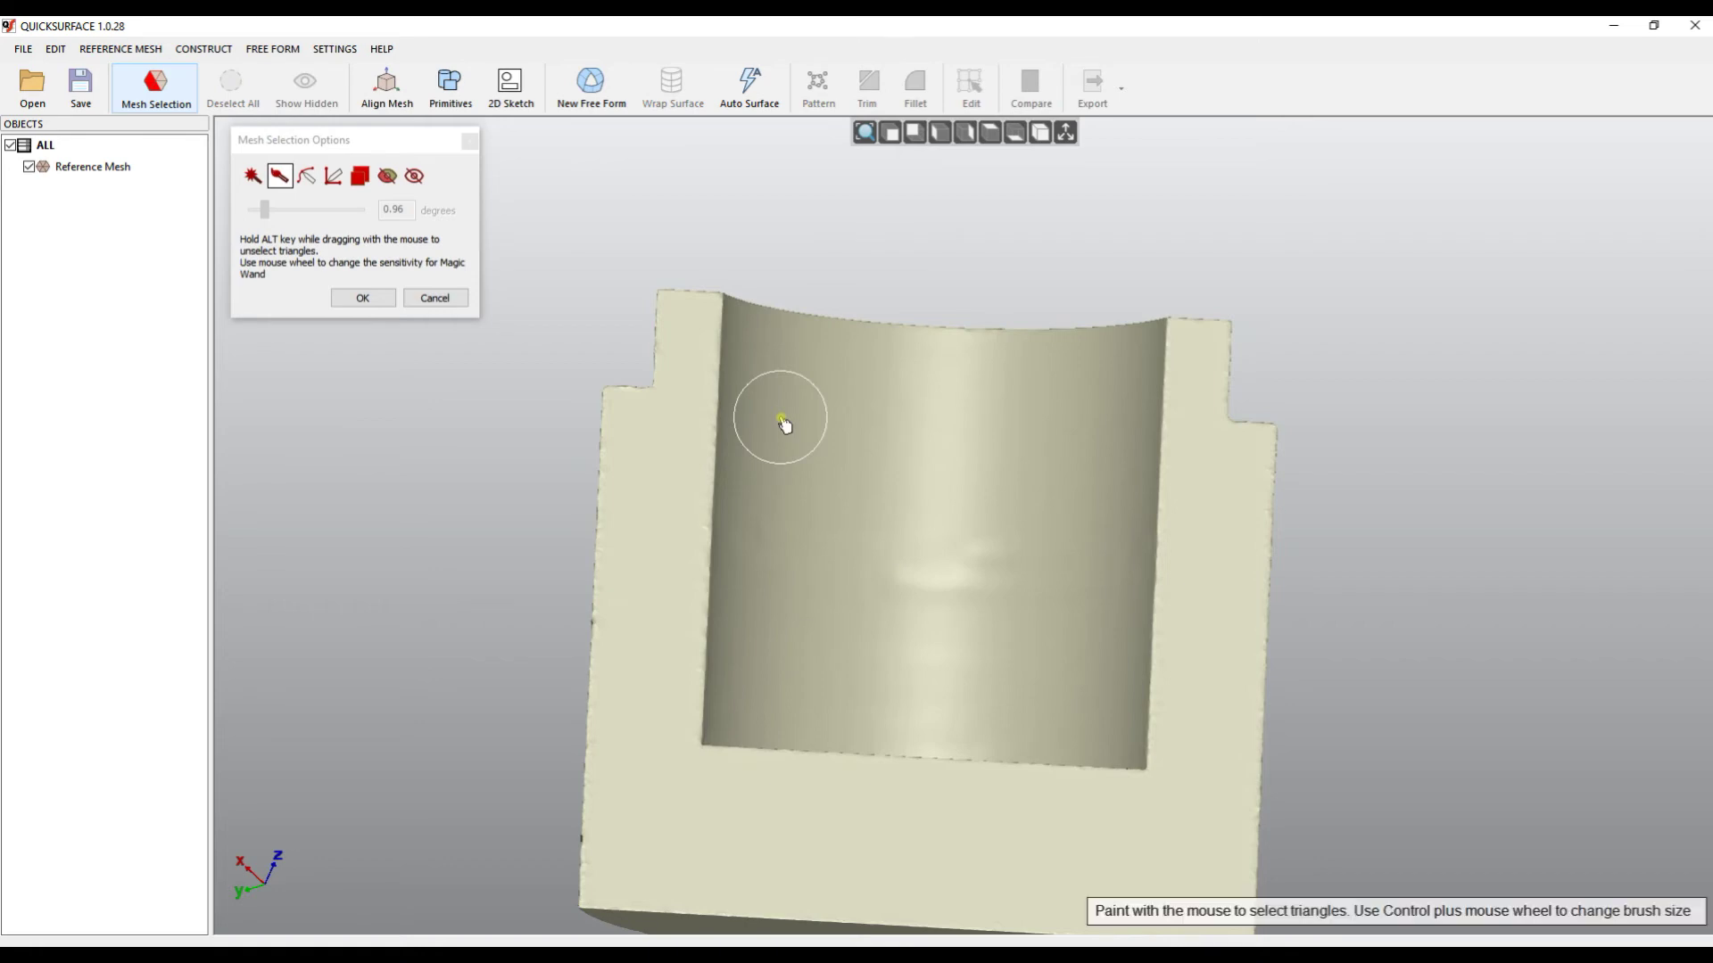
mouse_move(795, 341)
mouse_down()
mouse_move(676, 308)
mouse_move(684, 386)
mouse_move(794, 397)
mouse_up()
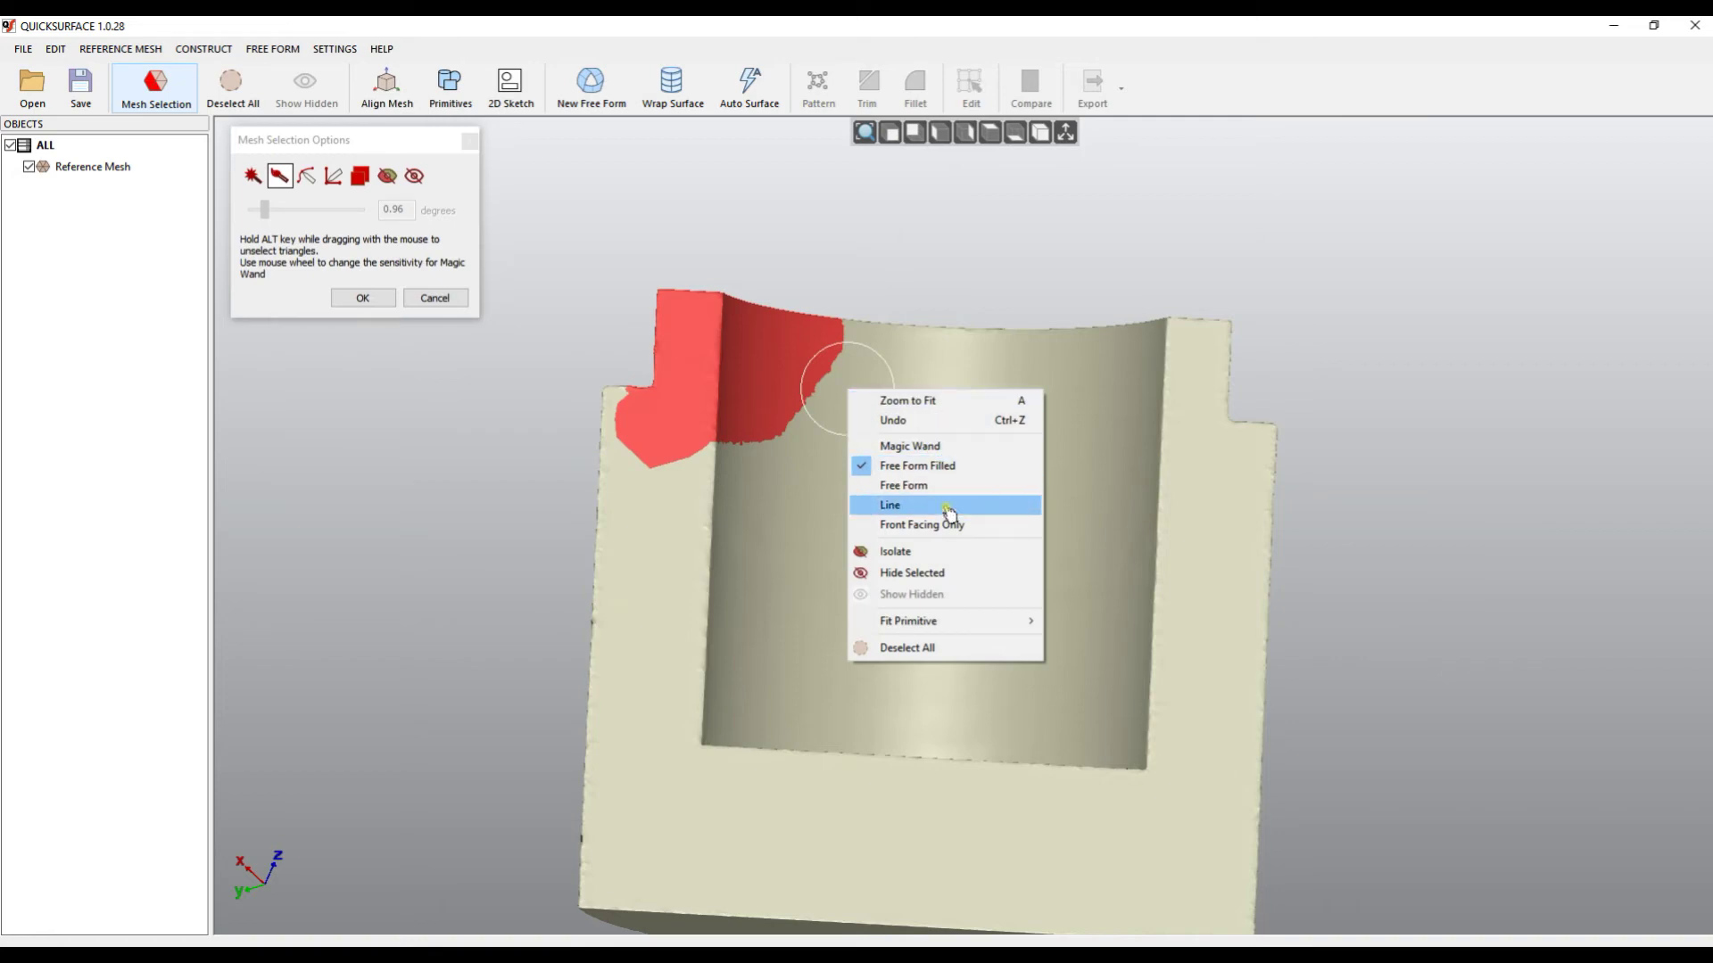
click(922, 576)
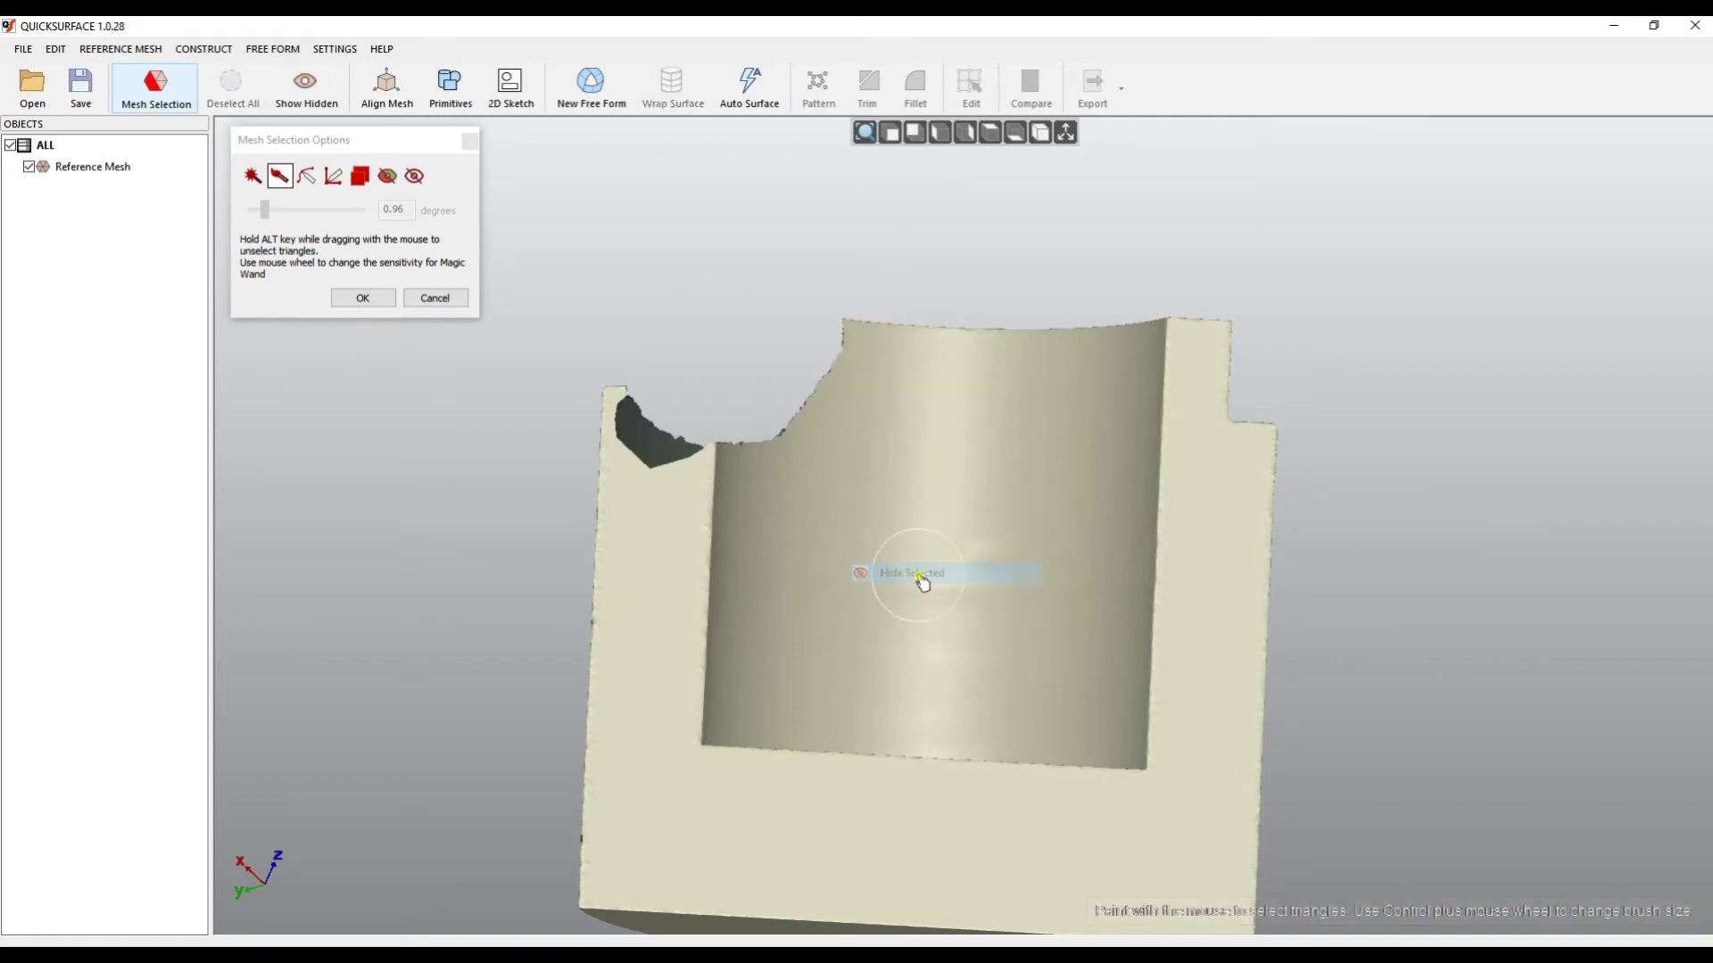
Step: Select and hide the side wall near the hole, then show the hidden triangles again
mouse_move(880, 501)
right_down()
mouse_move(803, 452)
mouse_move(913, 535)
mouse_move(928, 517)
mouse_move(860, 490)
right_up()
mouse_move(767, 437)
mouse_down()
mouse_move(637, 412)
mouse_move(642, 696)
mouse_move(803, 455)
mouse_up()
right_click(932, 558)
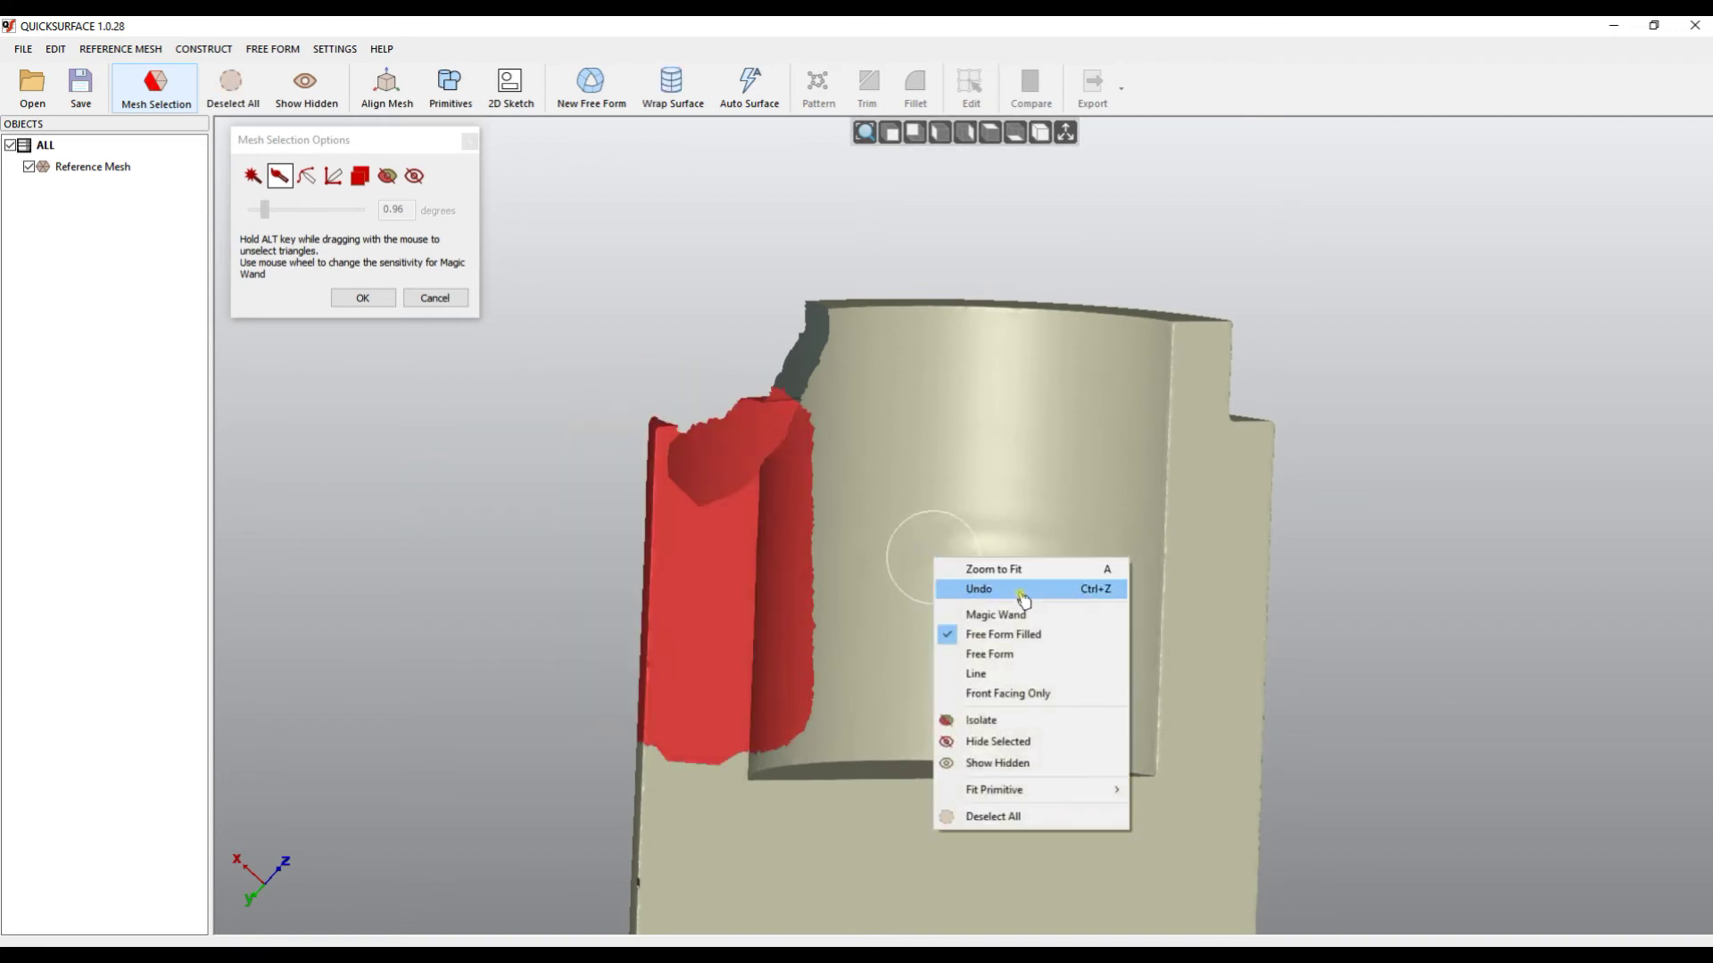
click(1032, 742)
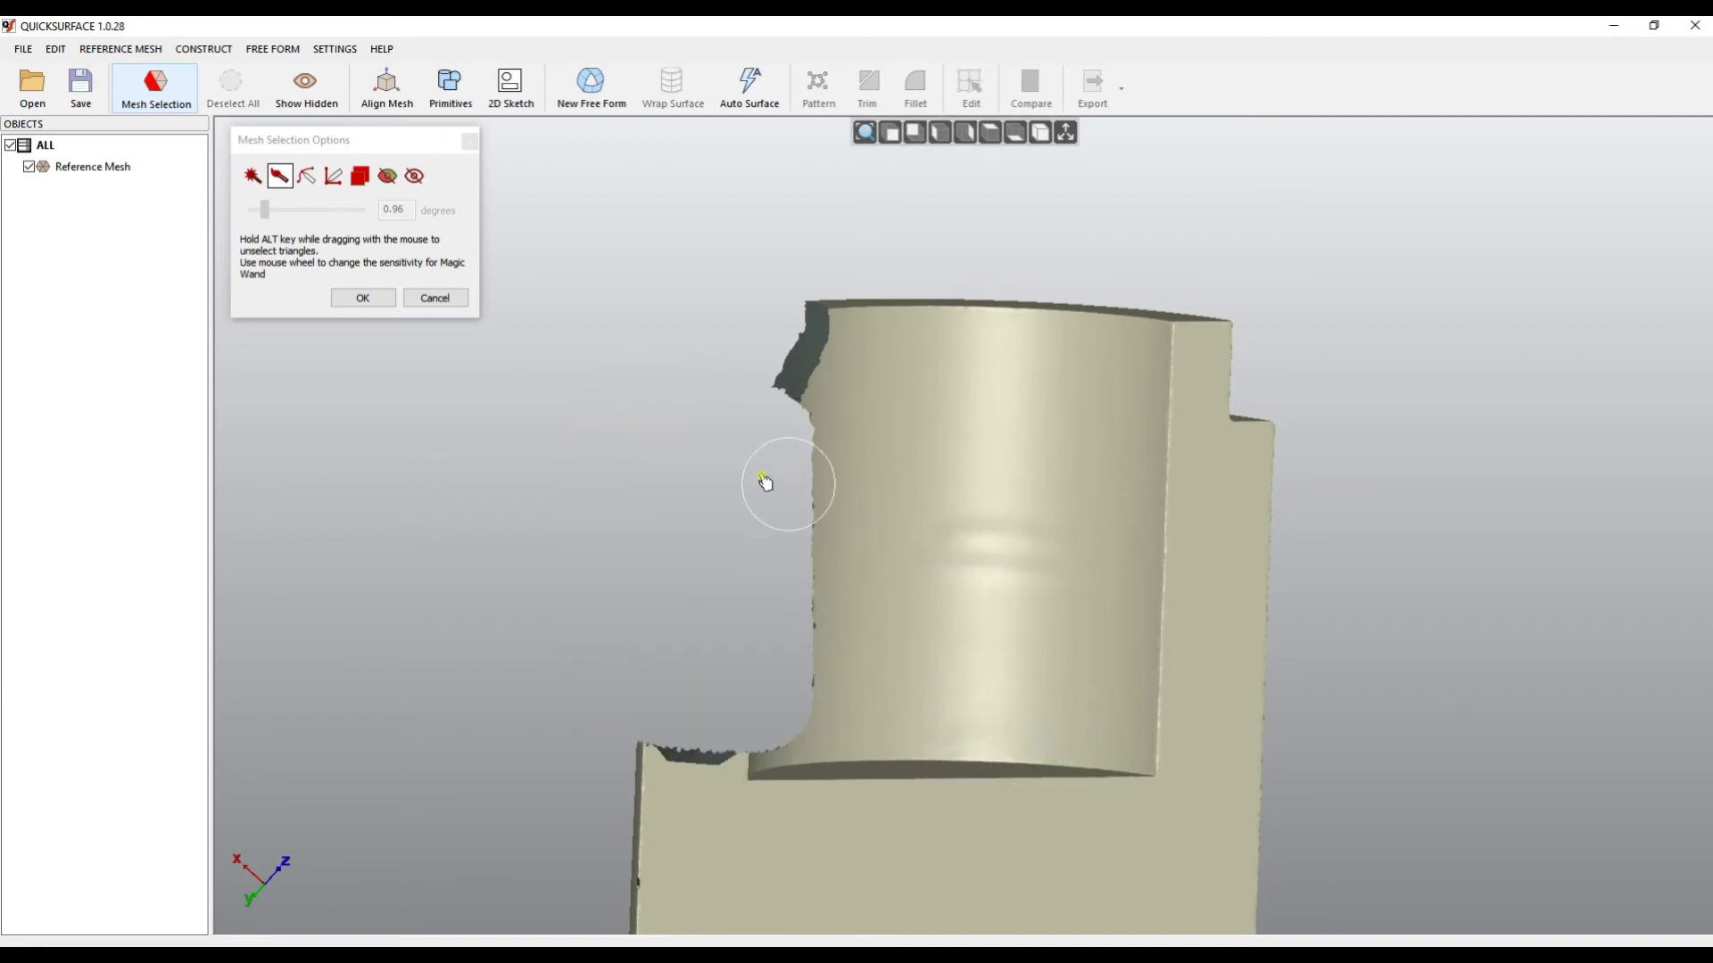
click(719, 499)
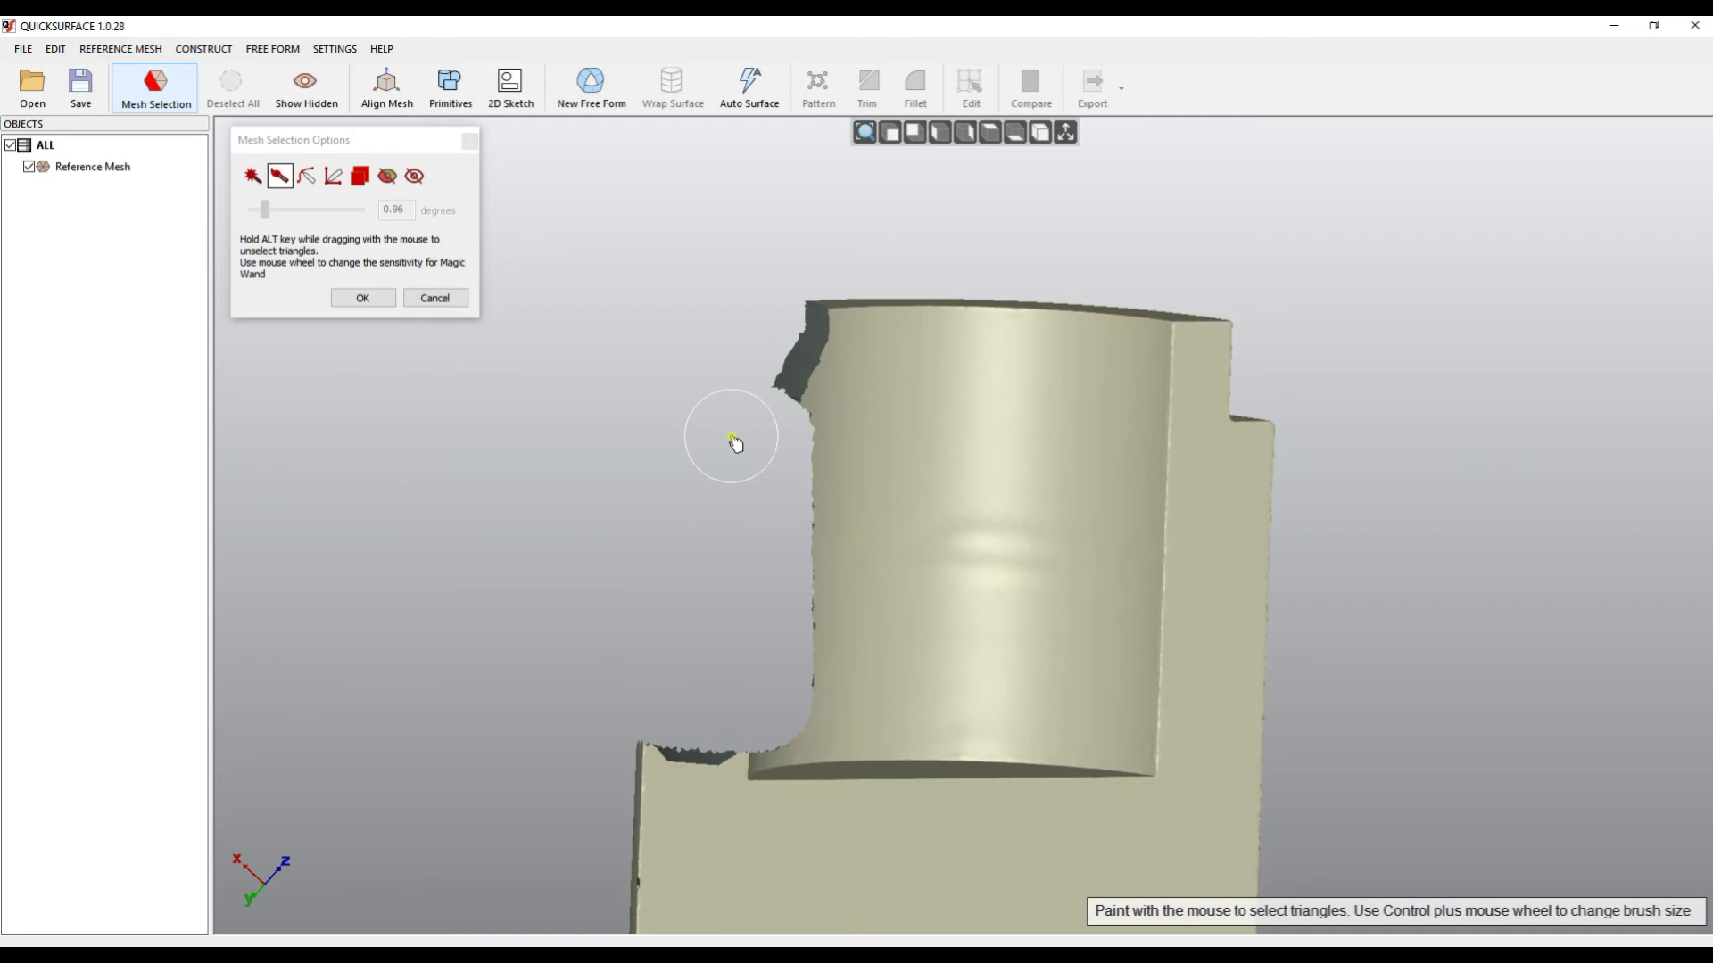
click(314, 105)
Step: Paint a large selection over the part's left side and hide it
mouse_move(906, 432)
mouse_down()
mouse_move(577, 250)
mouse_move(830, 510)
mouse_up()
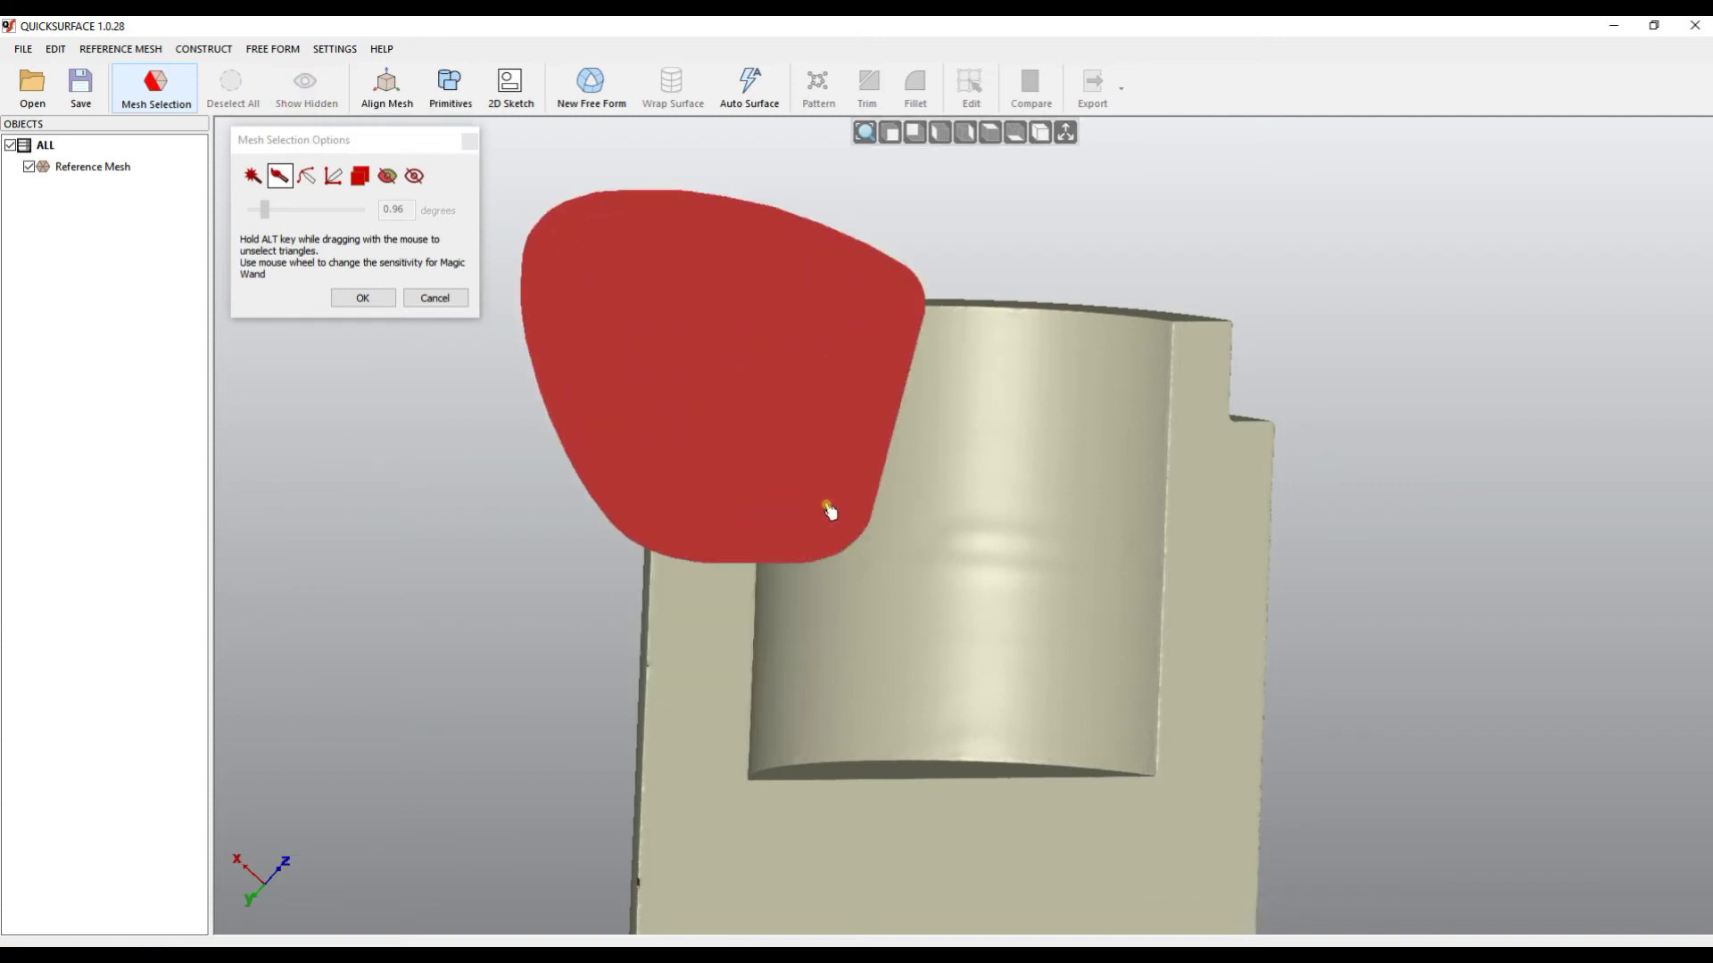
right_click(830, 487)
click(901, 678)
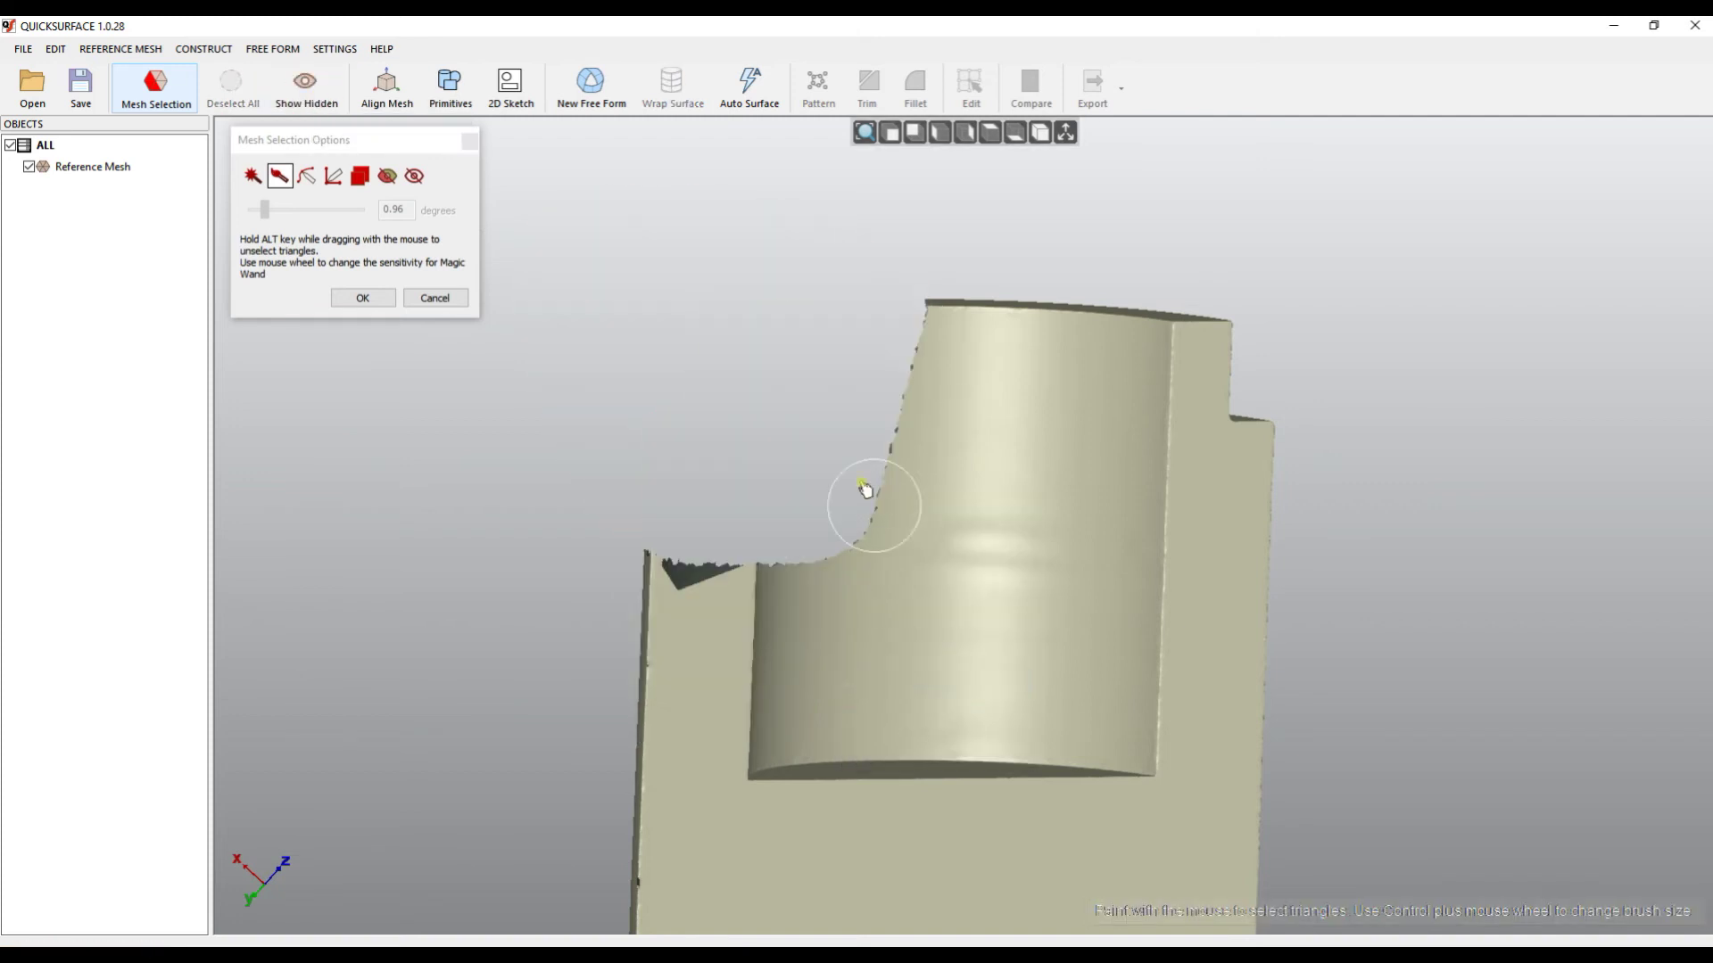
Step: Restore all hidden triangles, then select the upper-left step and an adjoining concave strip
right_click(862, 452)
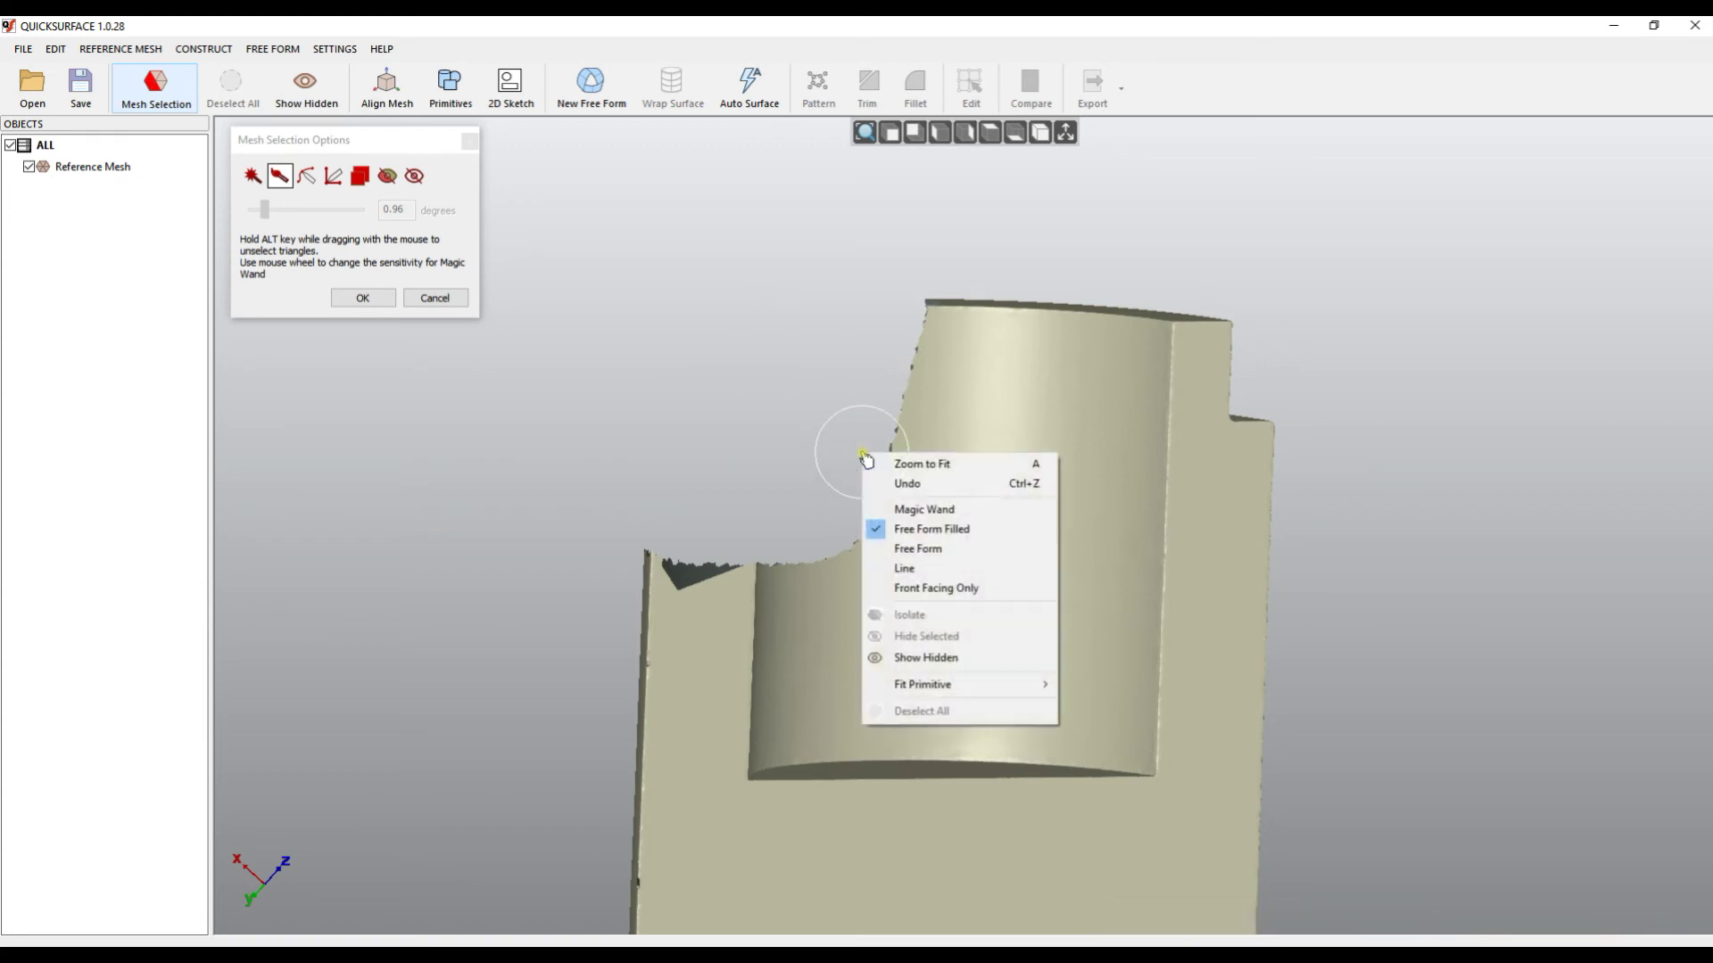
click(919, 665)
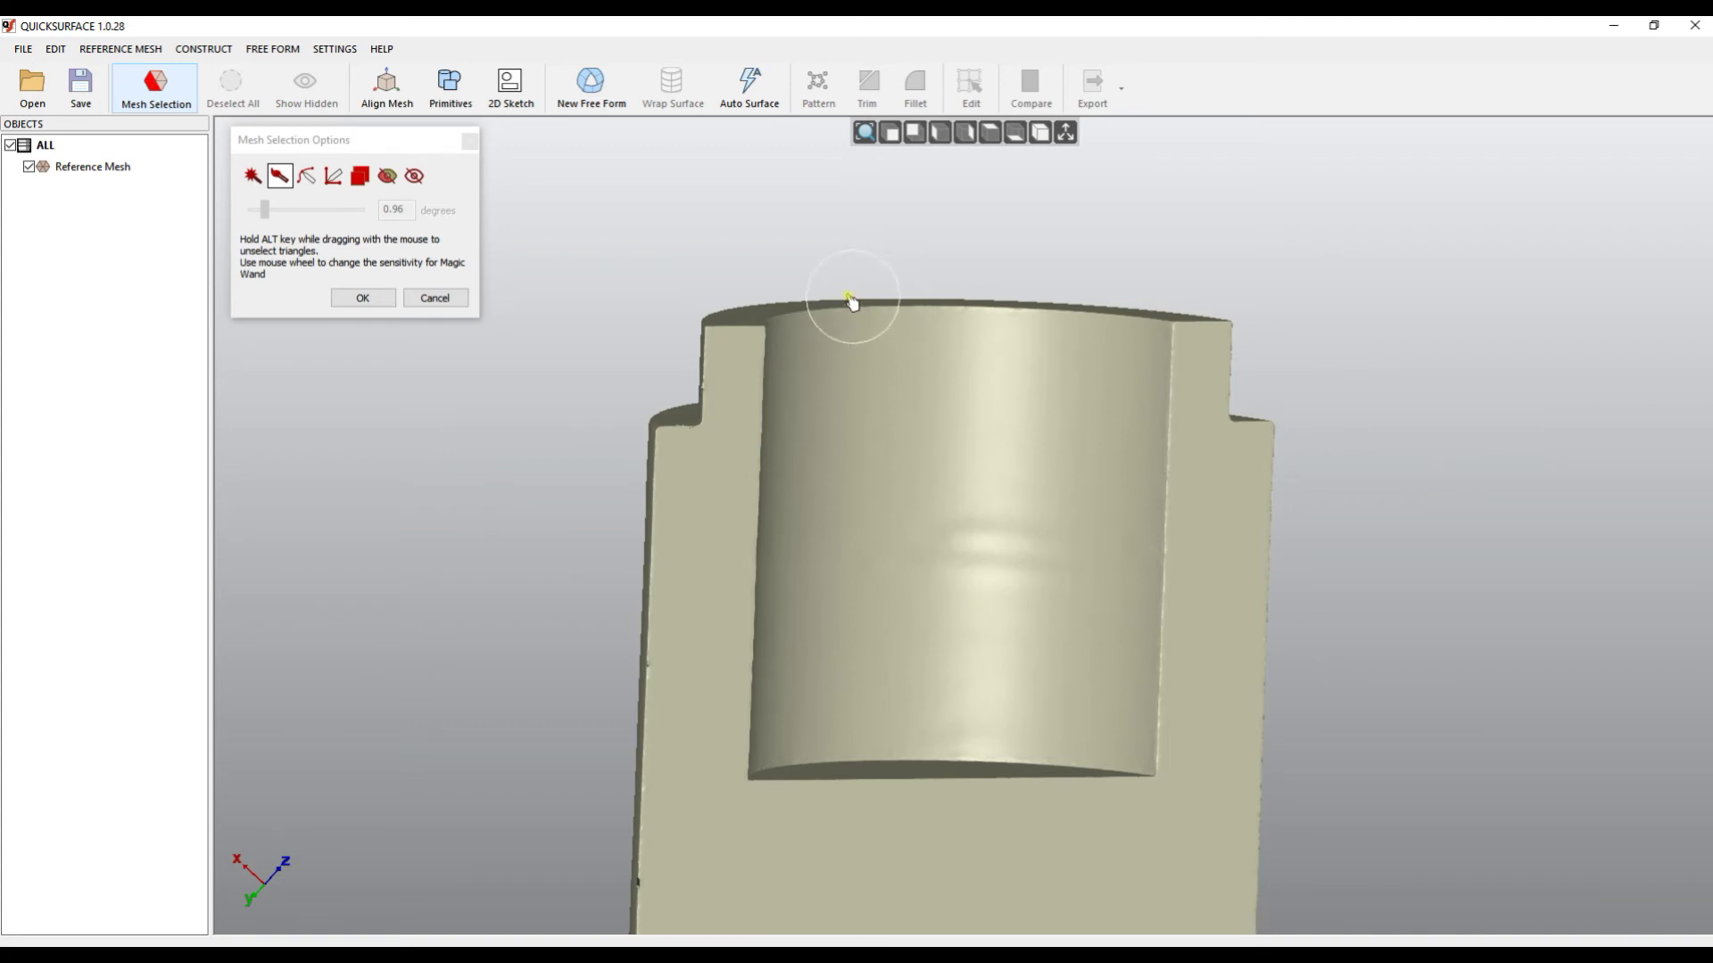
mouse_move(852, 303)
mouse_down()
mouse_move(683, 308)
mouse_move(677, 485)
mouse_move(800, 546)
mouse_move(874, 528)
mouse_up()
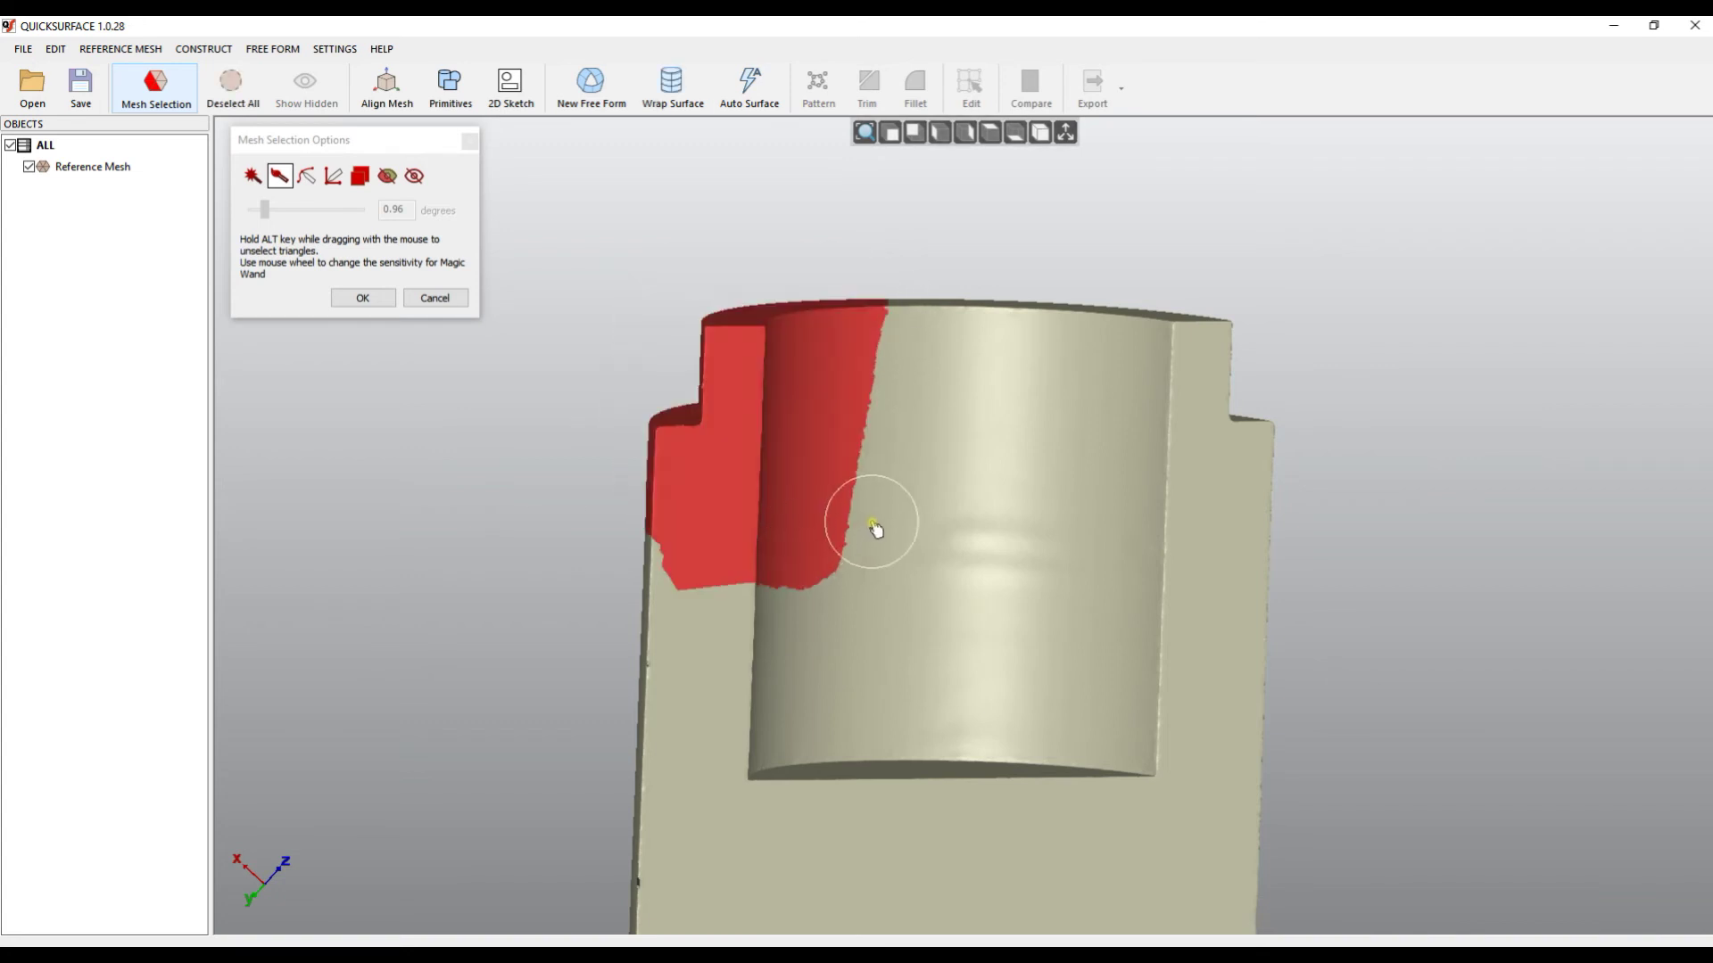
right_click(928, 400)
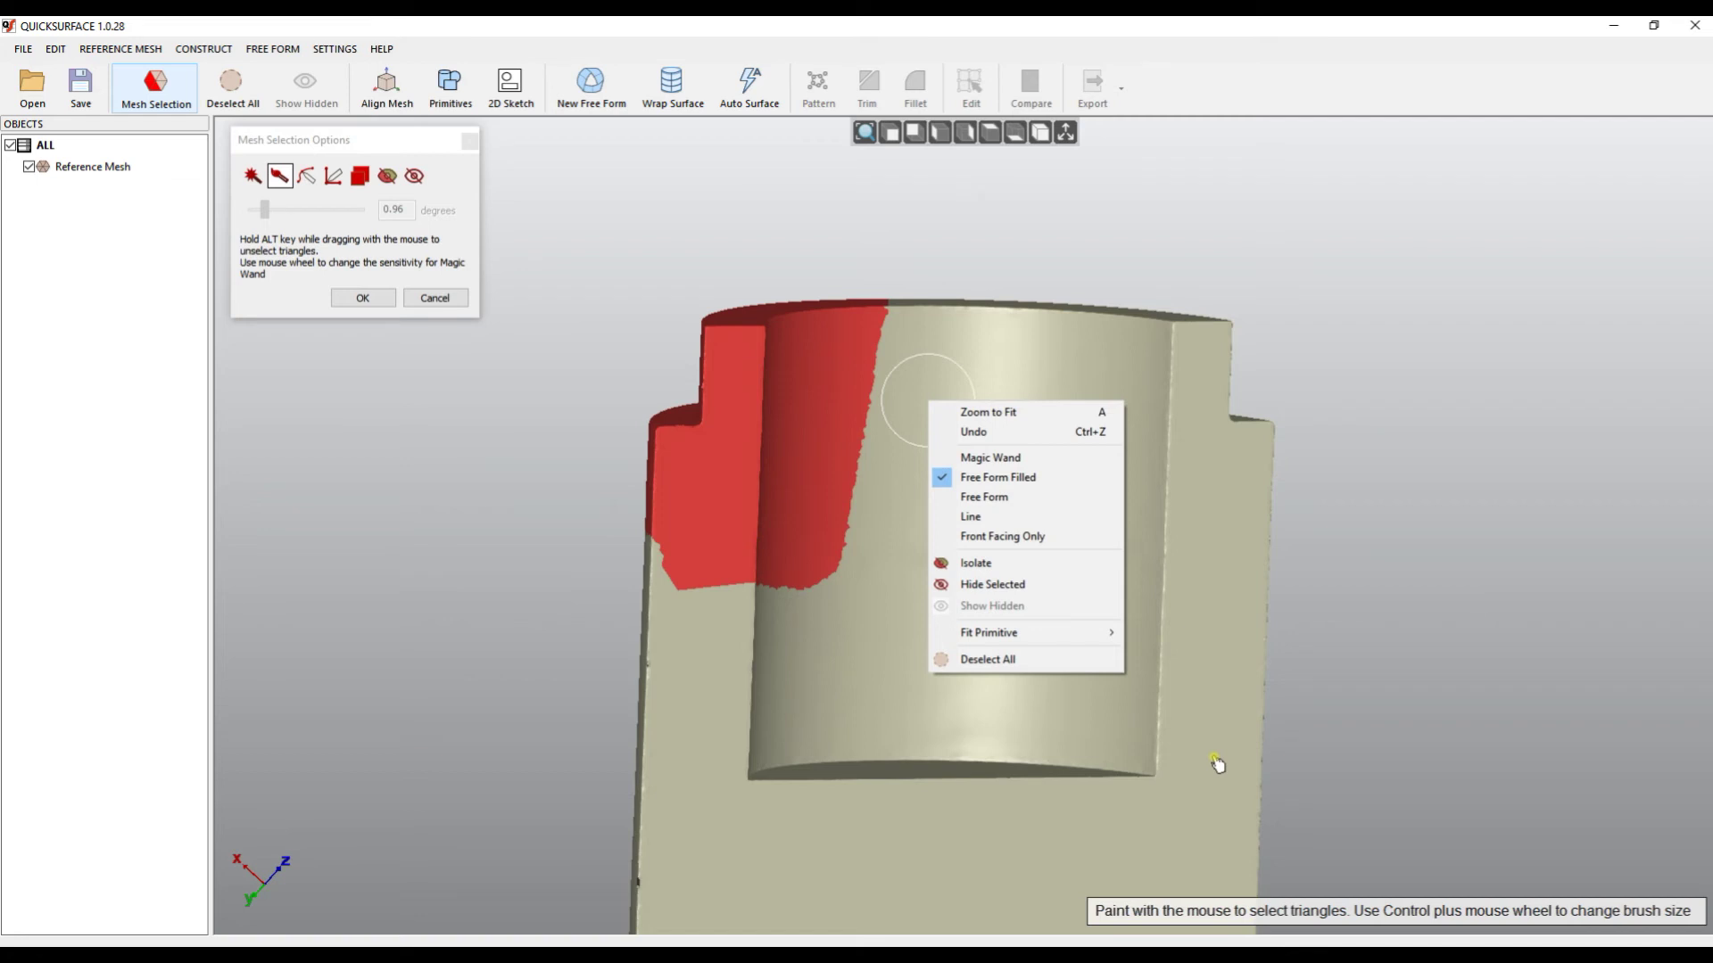
click(1017, 565)
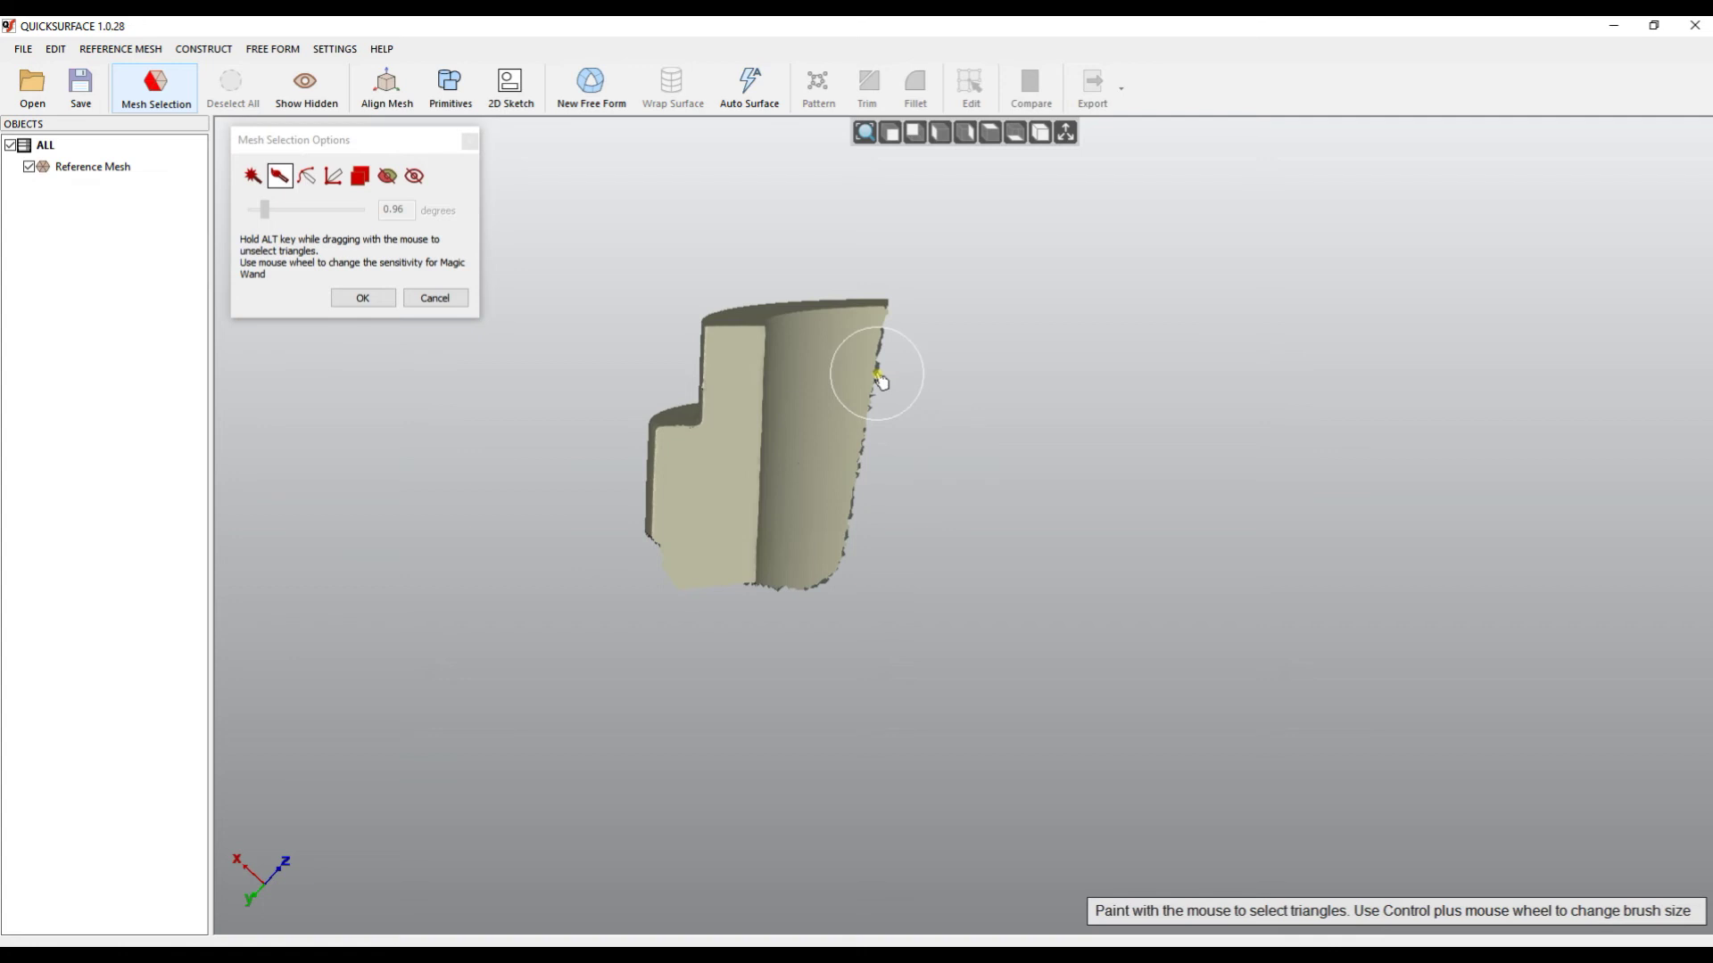
right_click(880, 381)
click(951, 577)
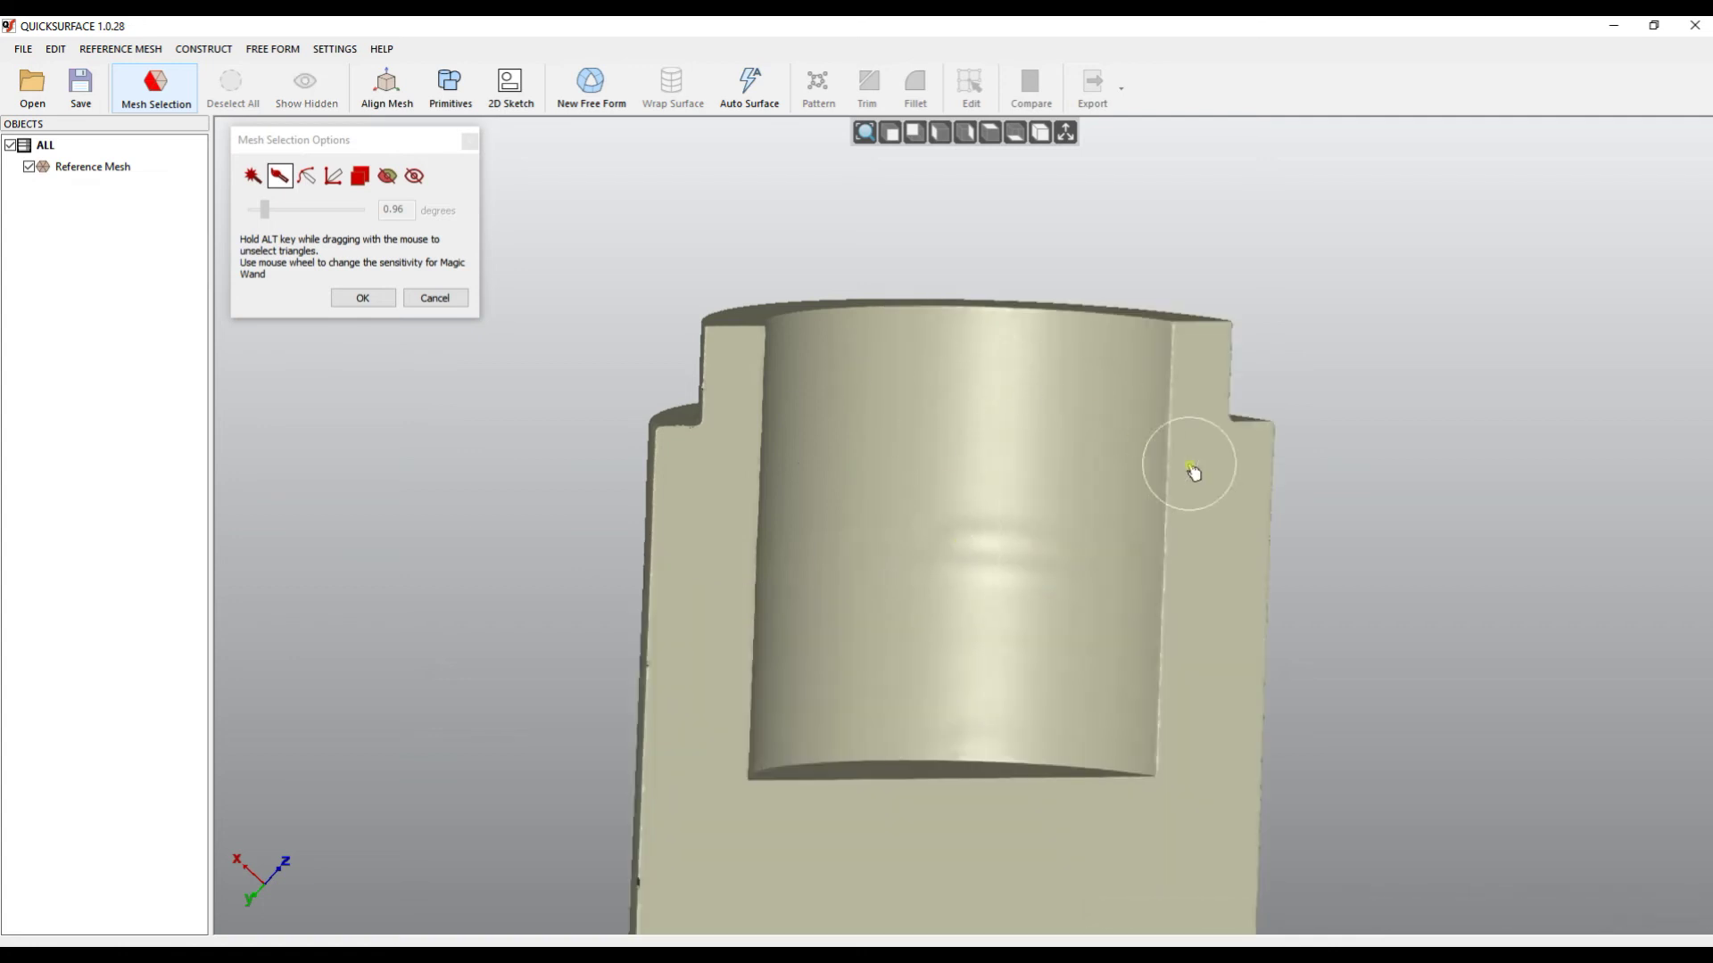
Step: Select a patch on the upper-right step's top rim and isolate it
right_drag(1193, 473, 1216, 371)
scroll(1207, 345, up, 5)
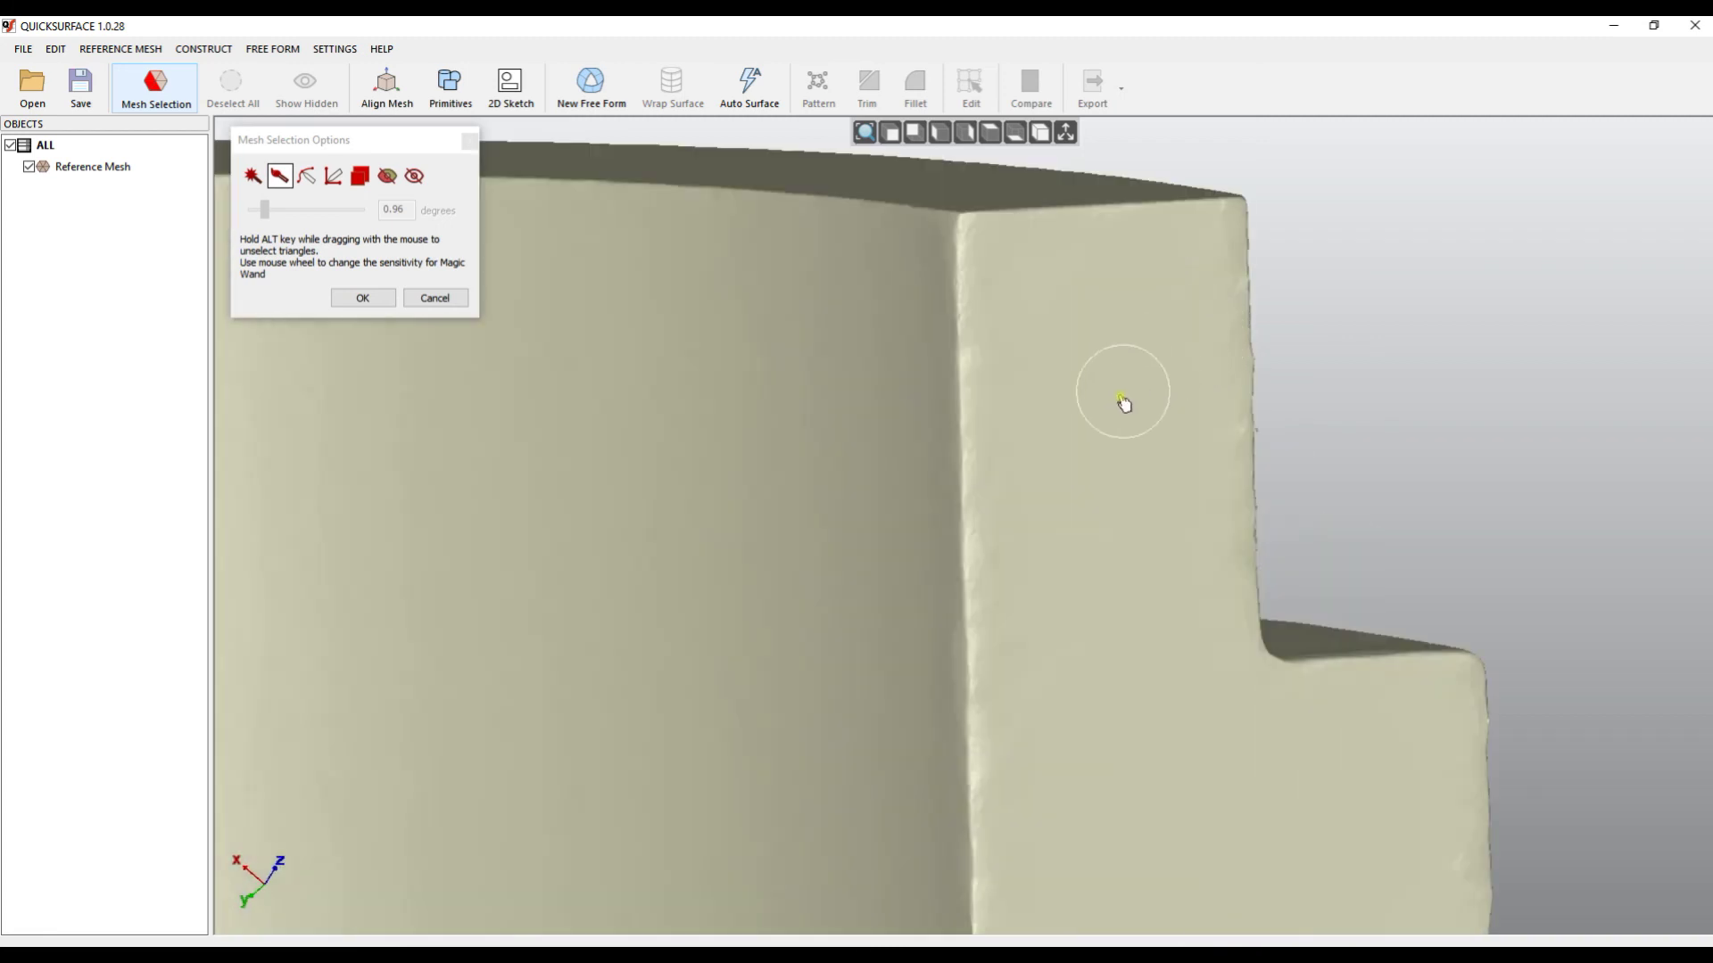
right_drag(1154, 428, 1185, 509)
mouse_move(1392, 268)
mouse_down()
mouse_move(1116, 249)
mouse_move(1426, 410)
mouse_up()
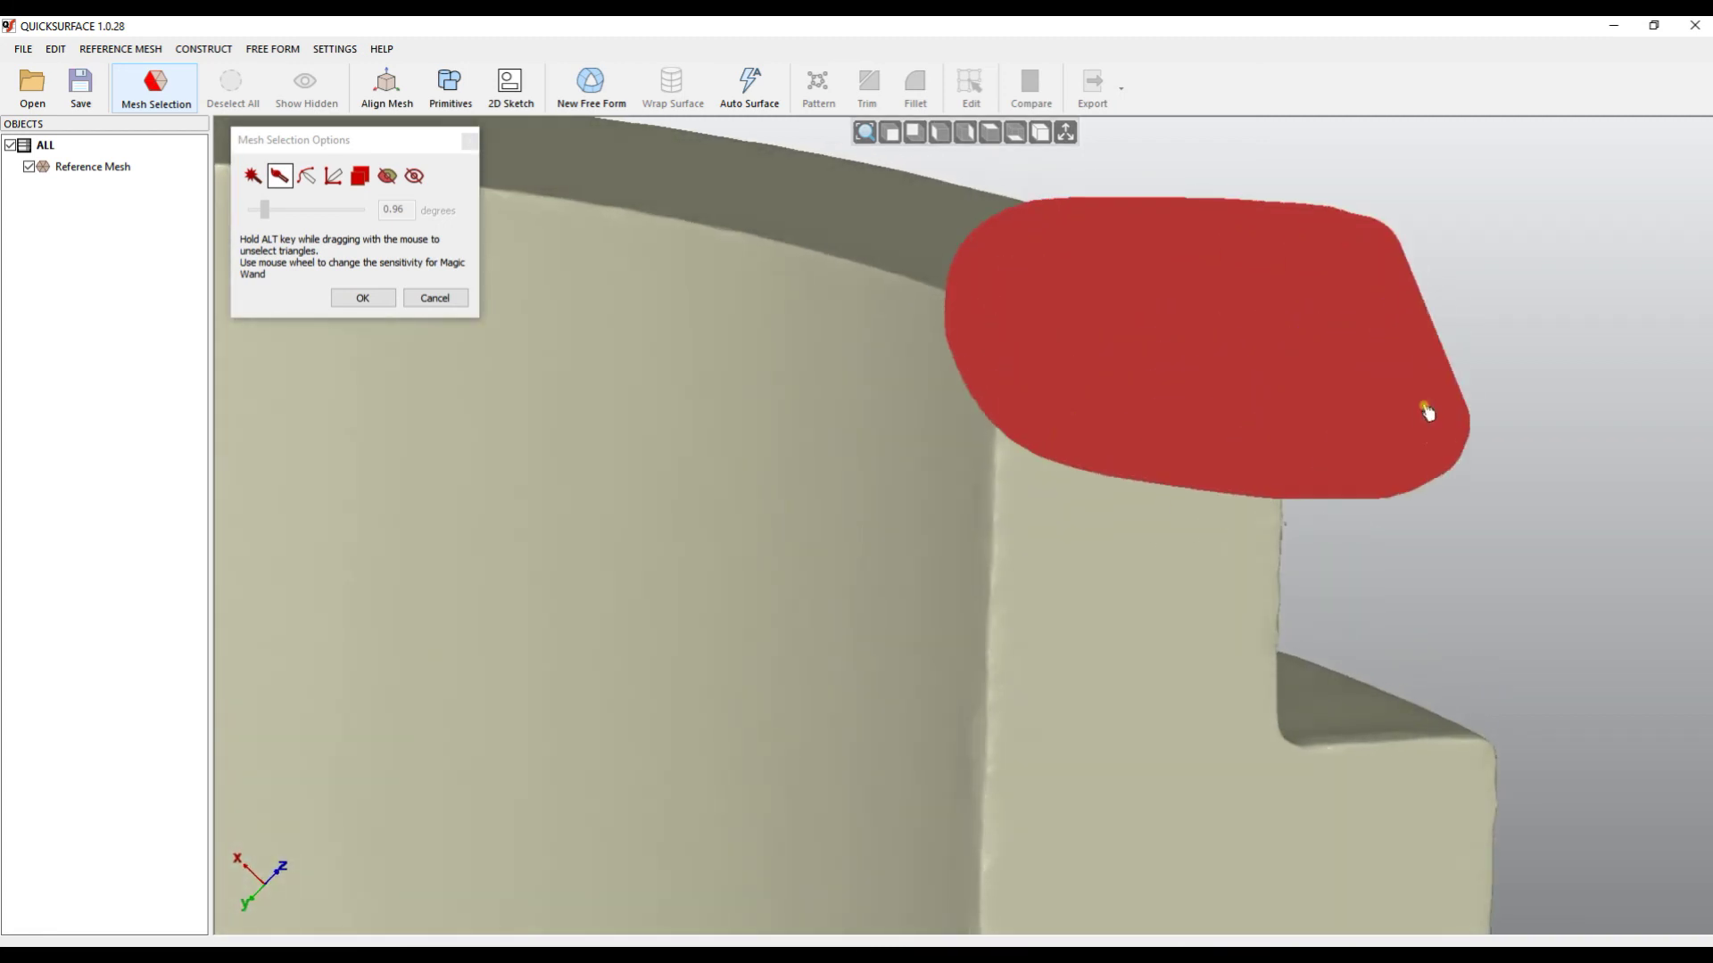
scroll(1426, 411, down, 3)
right_click(1422, 409)
click(1472, 562)
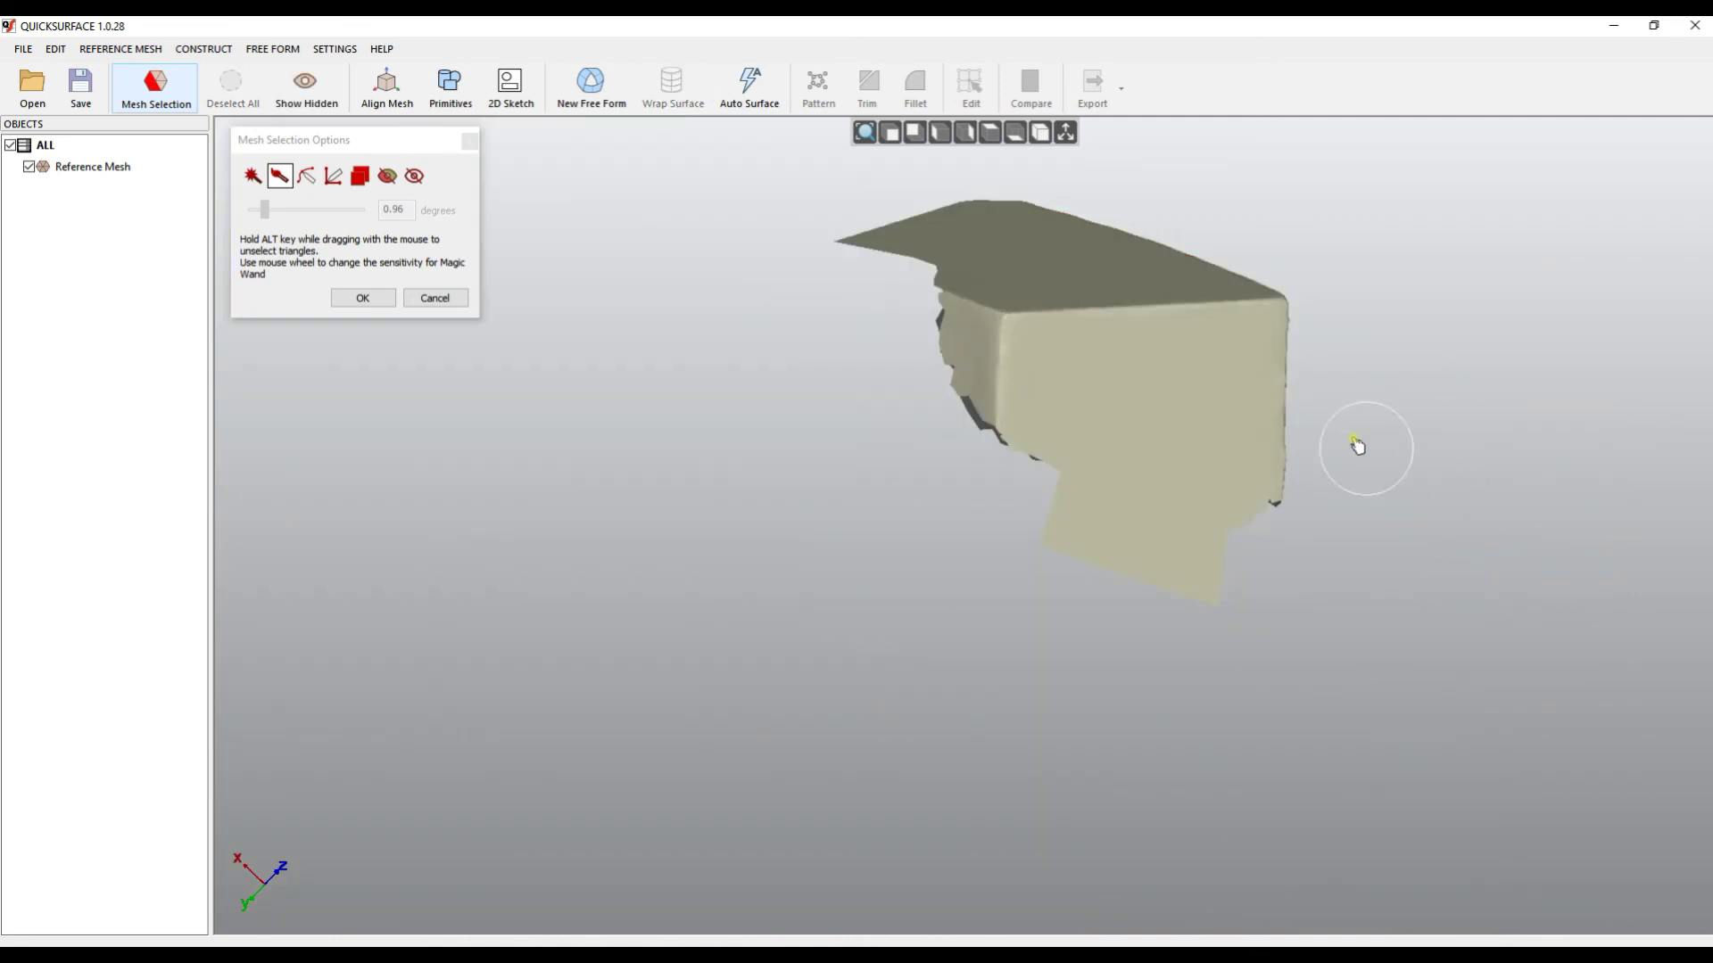
Step: Fit the isolated patch to the view, then restore the hidden rest of the mesh
right_click(1357, 446)
click(1396, 440)
mouse_move(1395, 440)
right_down()
mouse_move(940, 630)
mouse_move(565, 433)
mouse_move(928, 588)
mouse_move(1155, 531)
right_up()
right_click(1151, 502)
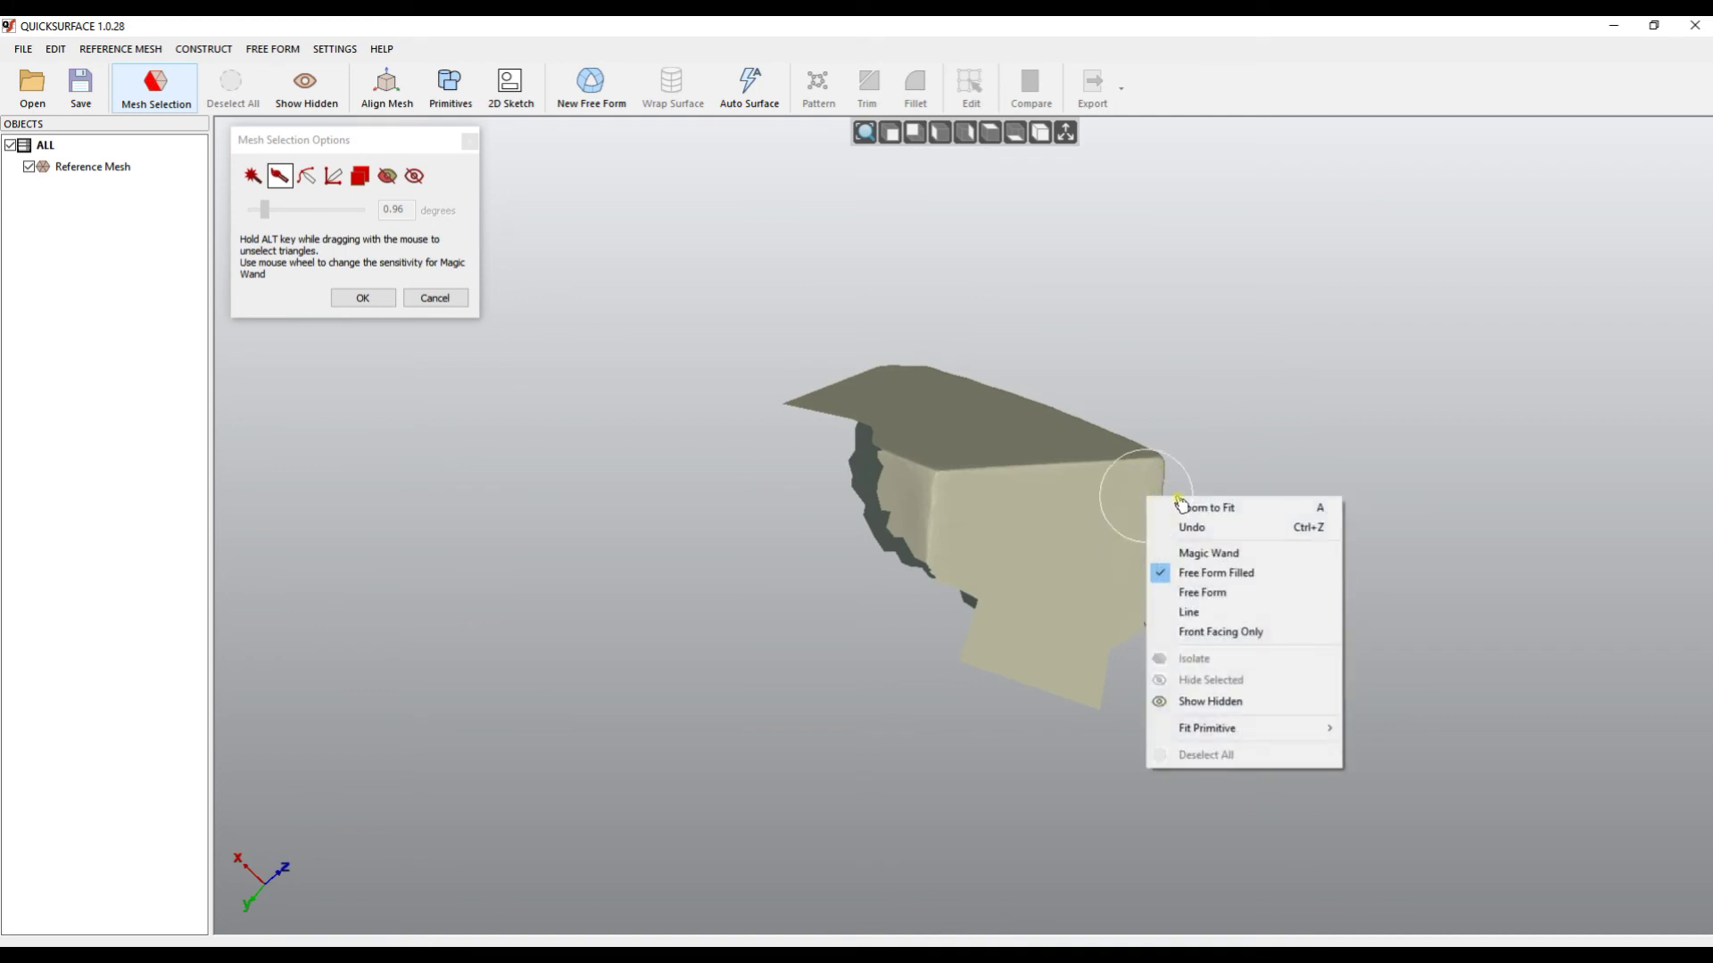
click(1186, 699)
Step: Brush-paint a selection across the inner cylinder wall, extending it upward and to the right
scroll(1020, 466, down, 5)
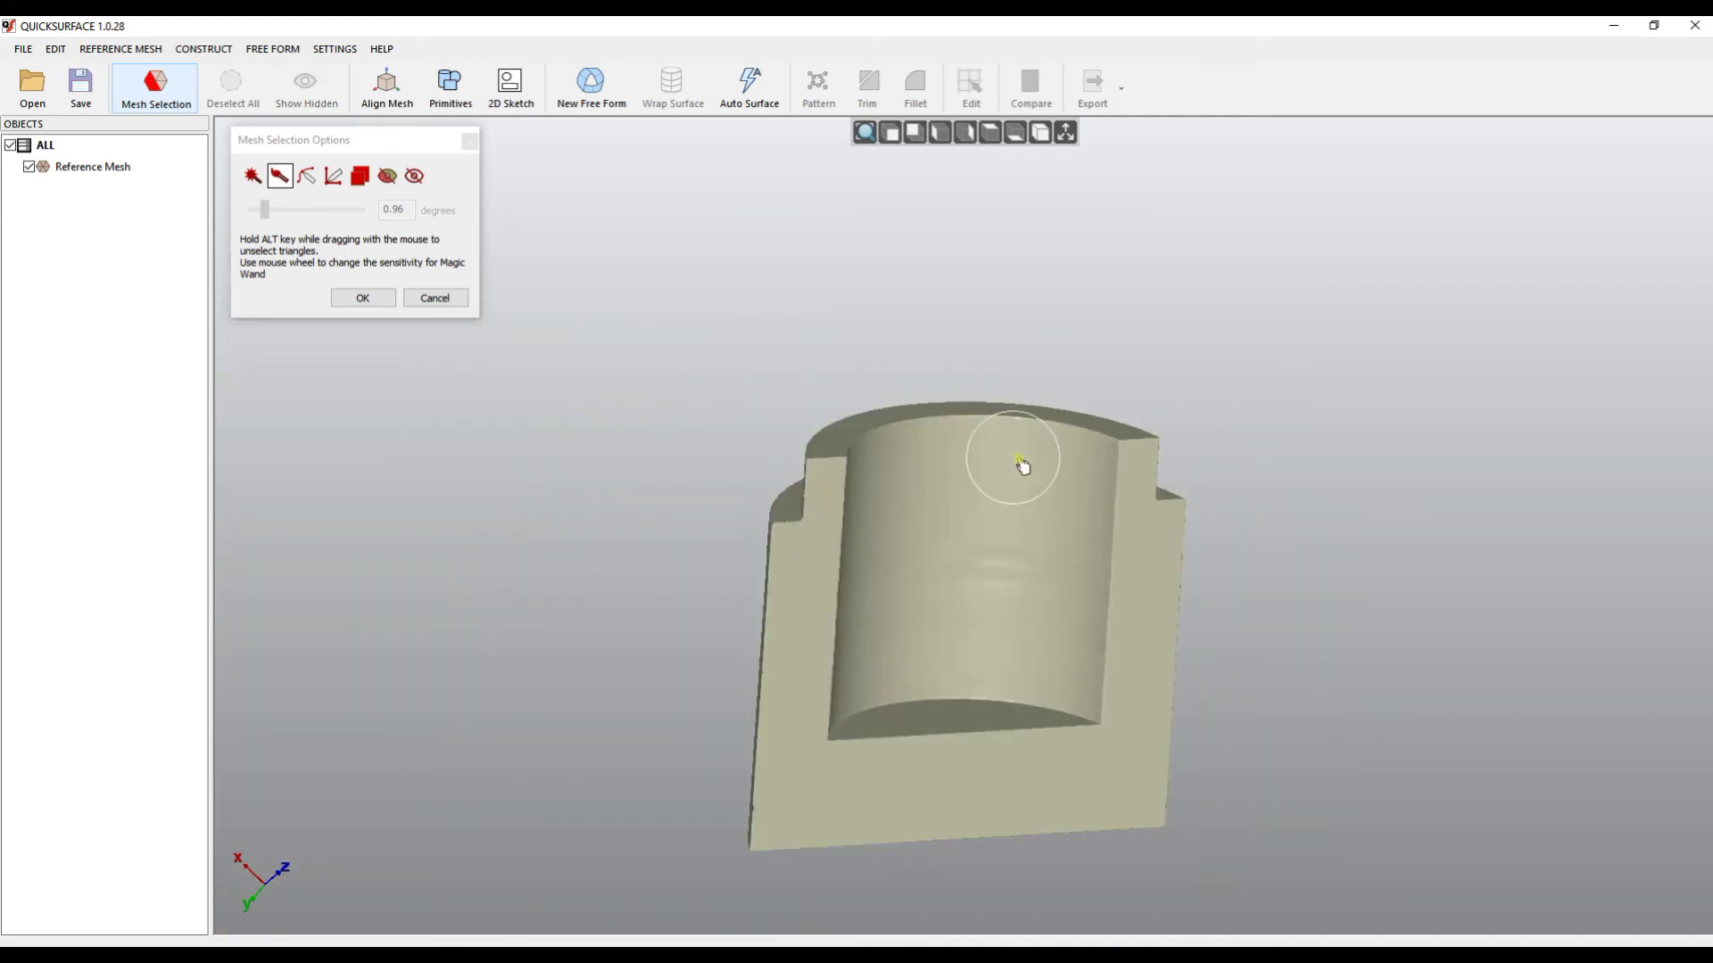
mouse_move(1079, 485)
mouse_down()
mouse_move(975, 467)
mouse_move(919, 479)
mouse_move(902, 551)
mouse_move(1057, 599)
mouse_up()
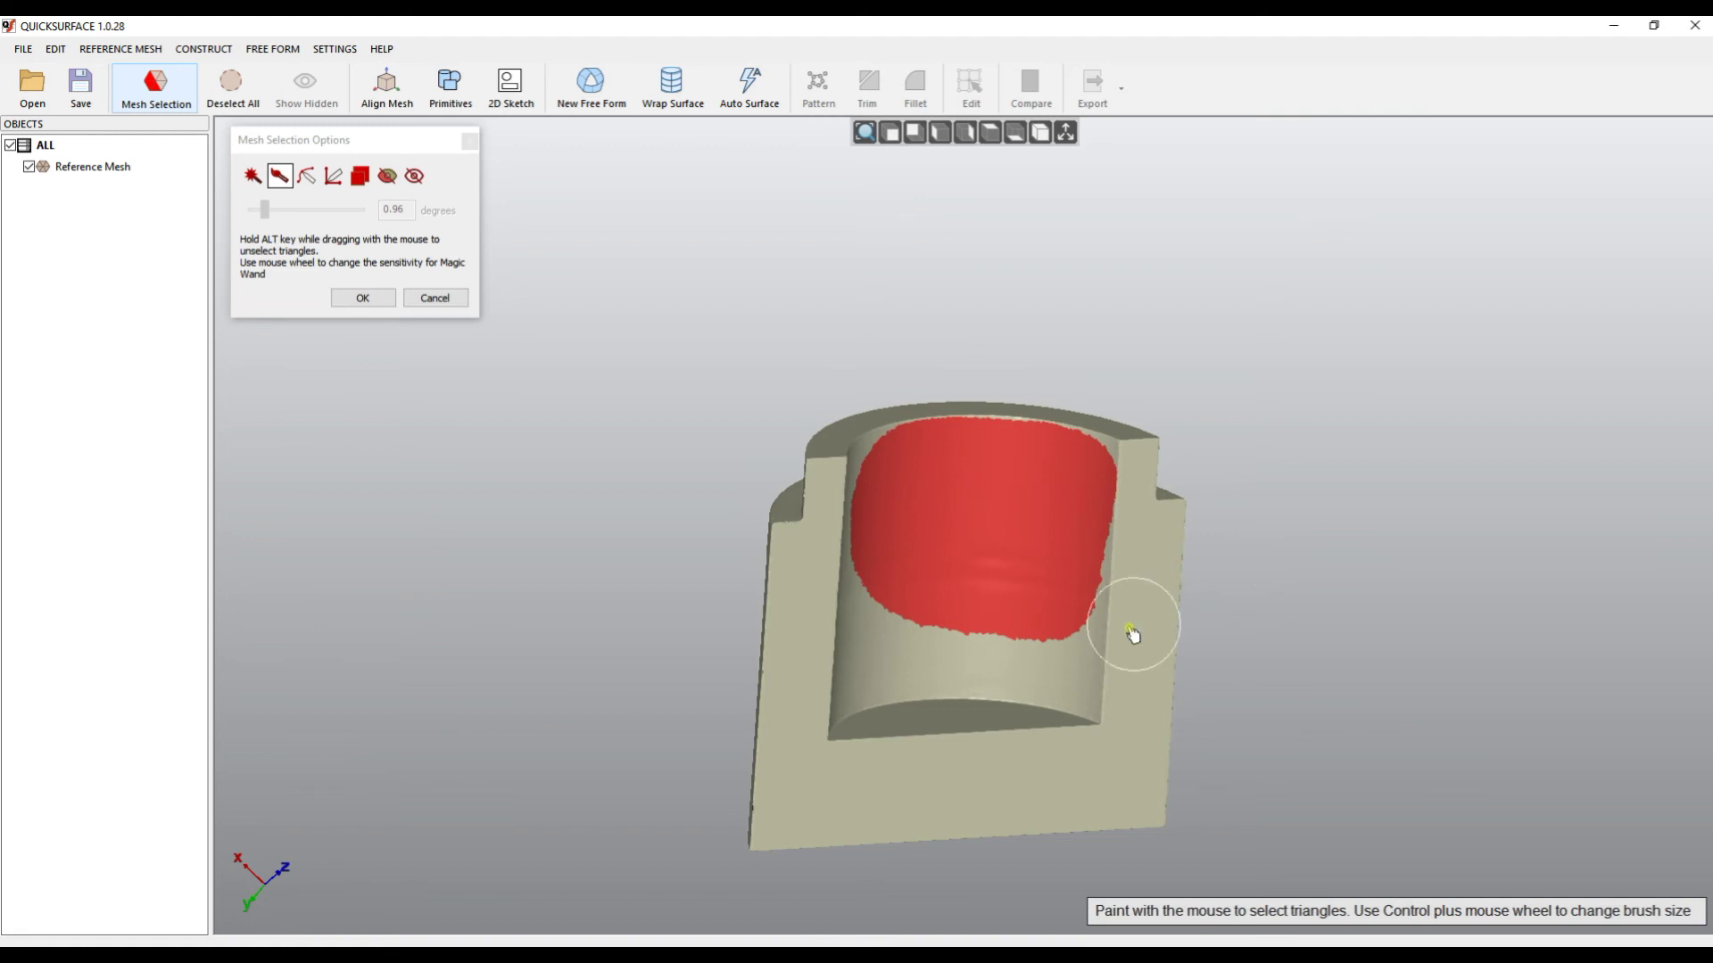
drag(1114, 510, 1097, 489)
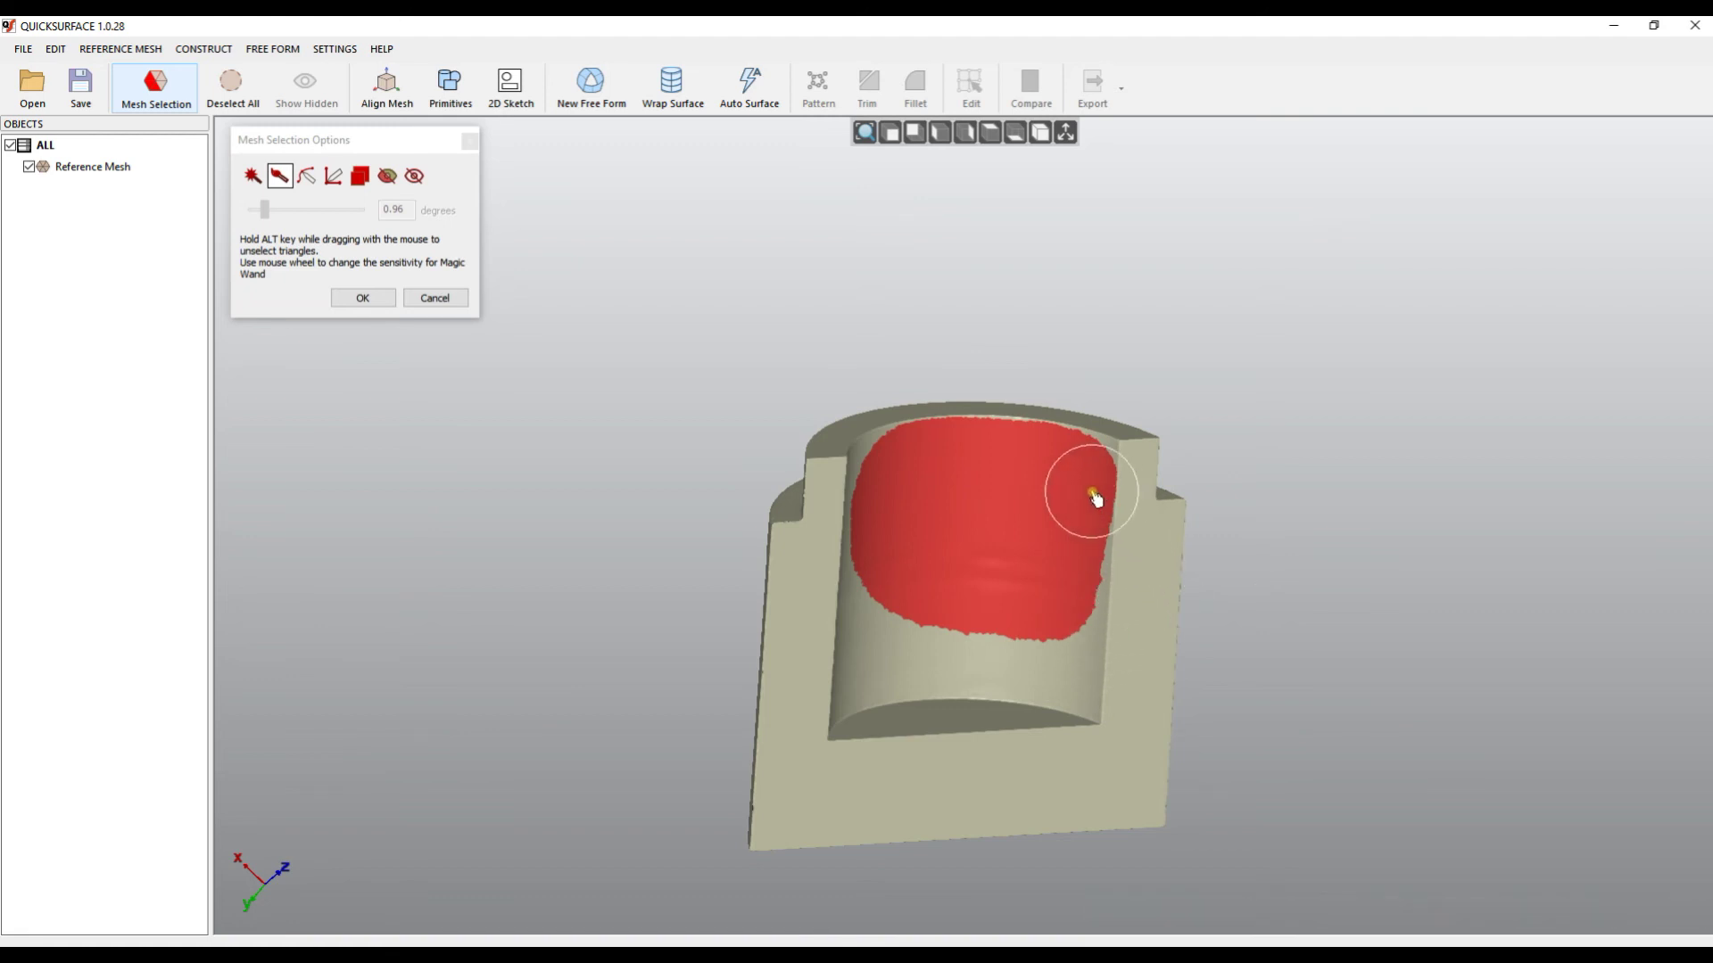
scroll(1179, 490, up, 5)
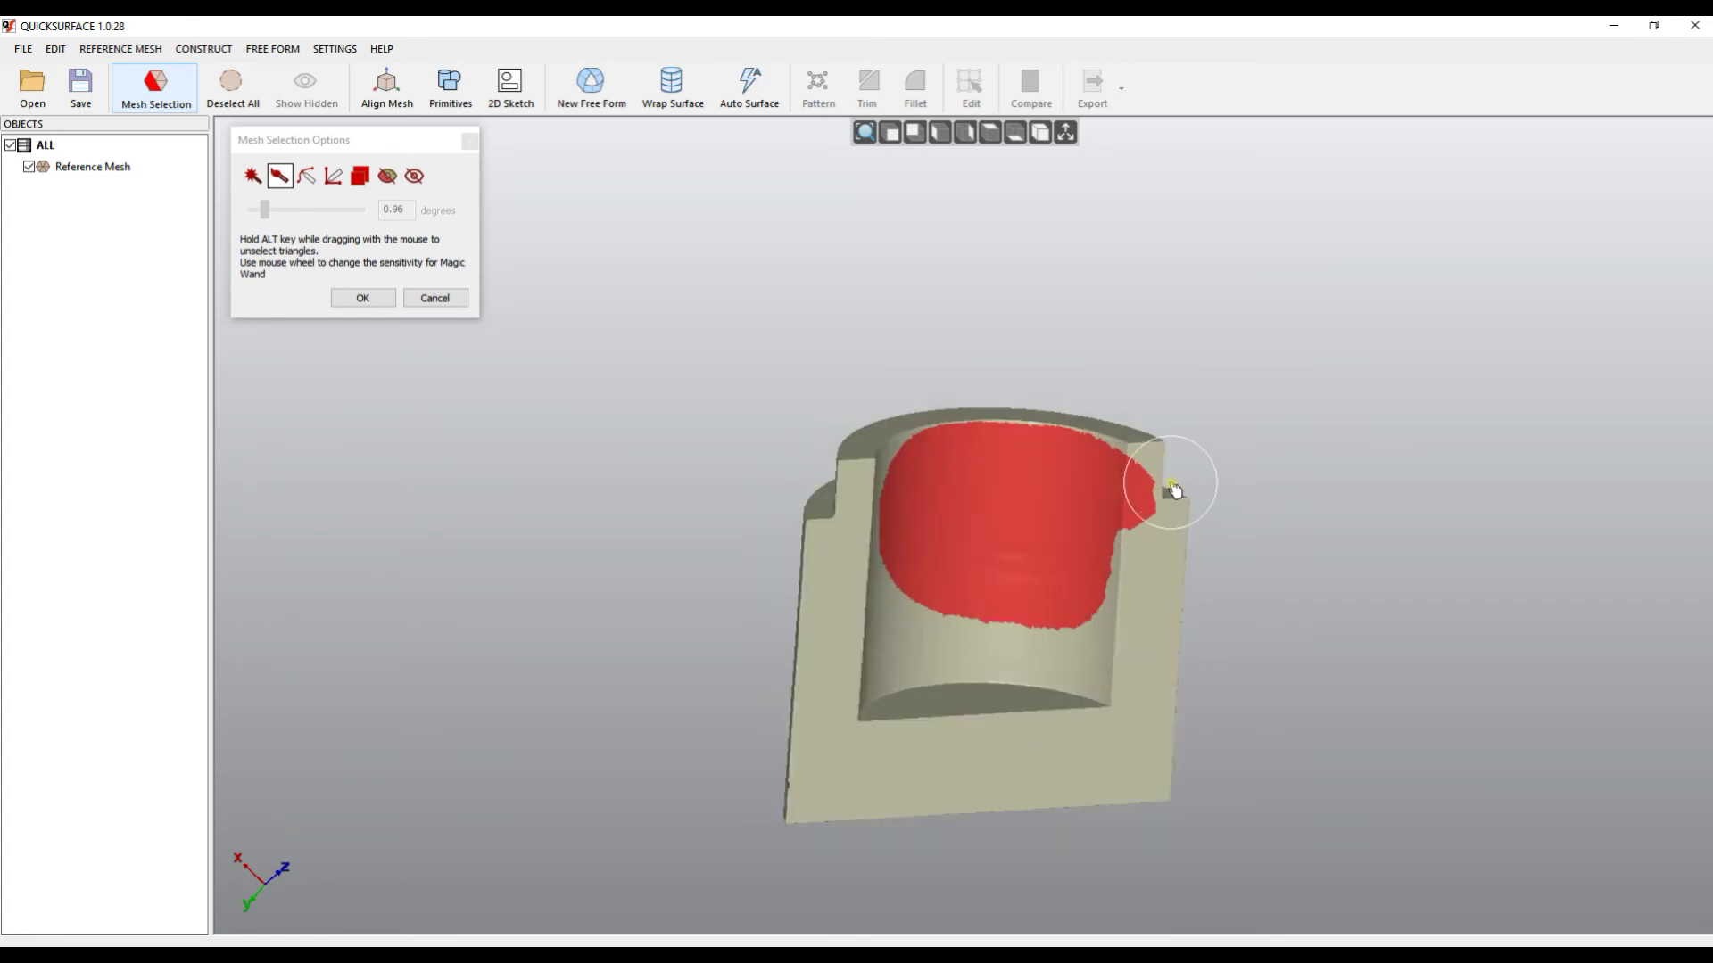
mouse_move(1105, 432)
mouse_down()
mouse_move(1108, 605)
mouse_move(1104, 457)
mouse_up()
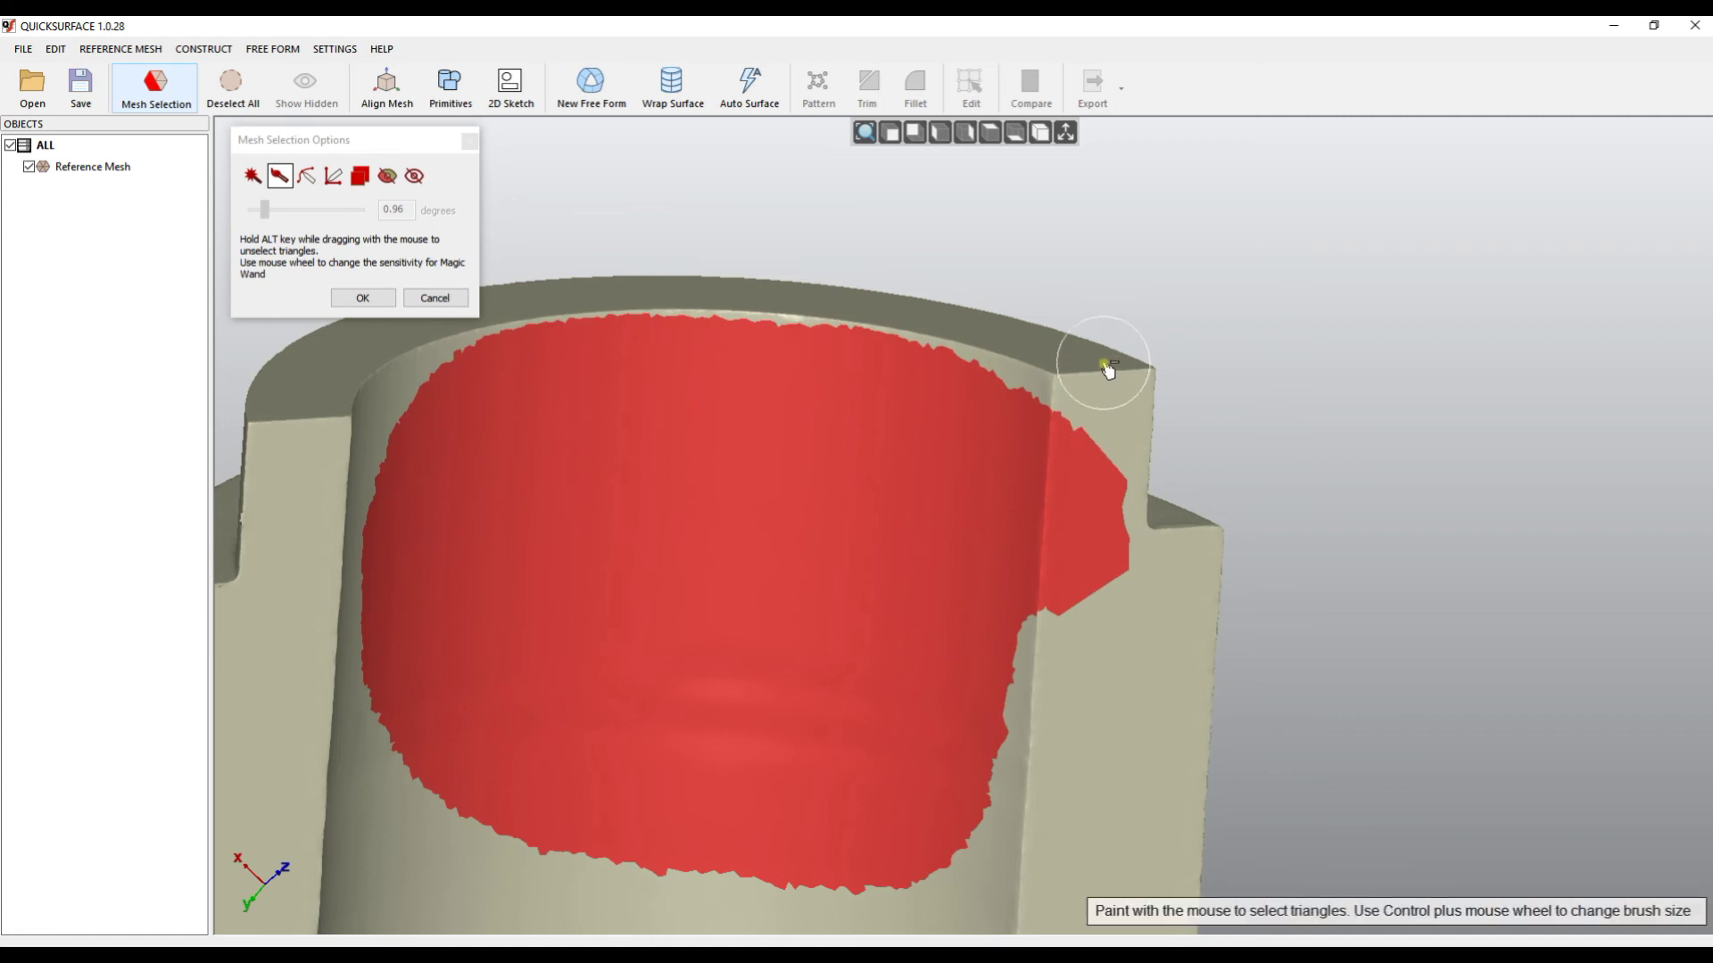
Step: Alt-brush to unselect the right facet and the triangles along the rim edge
alt+drag(1106, 369, 1093, 637)
scroll(1074, 490, up, 5)
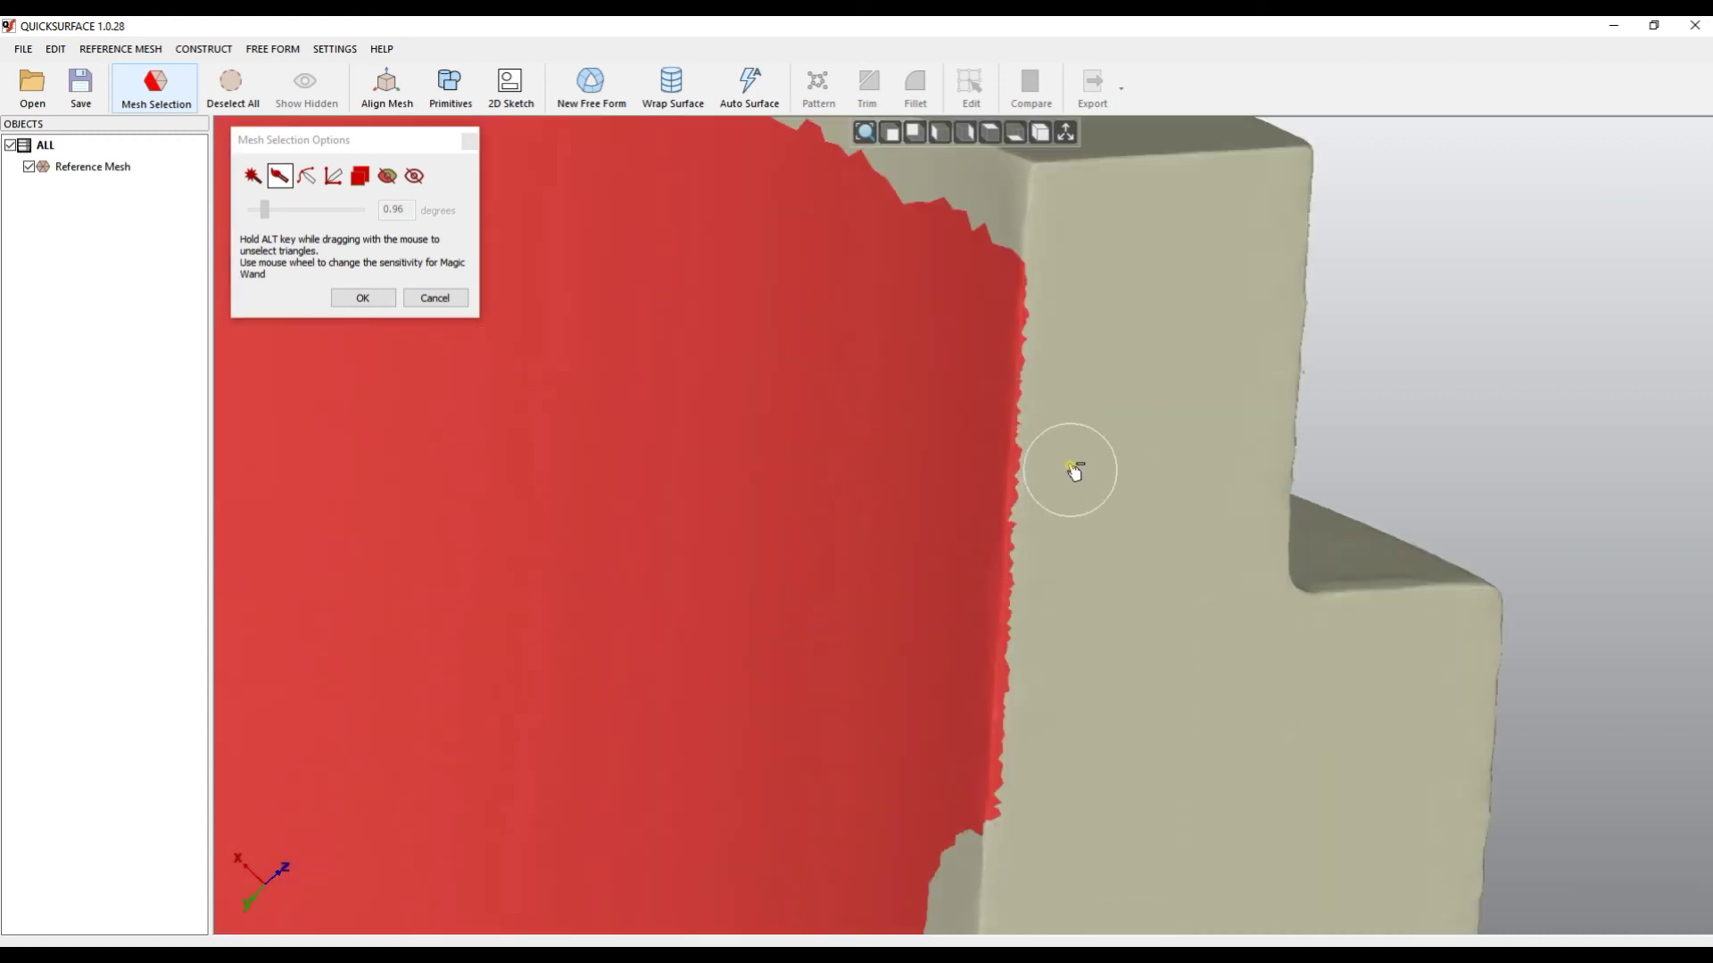
alt+drag(1065, 276, 1026, 848)
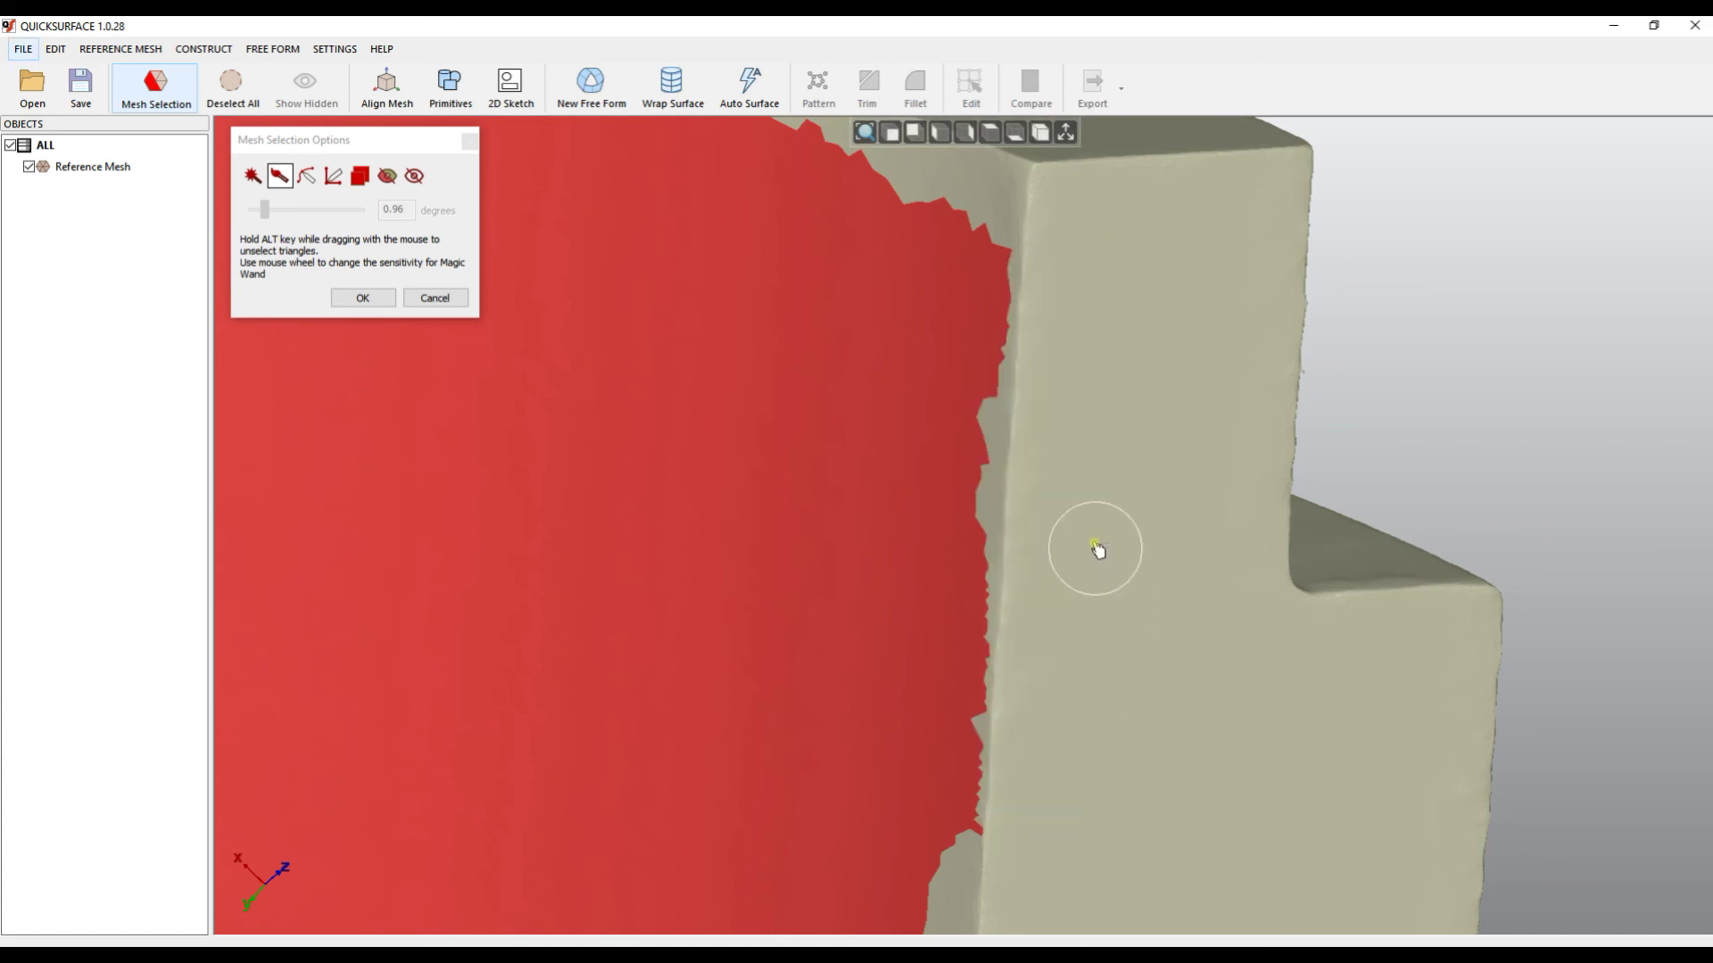
scroll(1096, 529, down, 3)
scroll(1095, 529, down, 3)
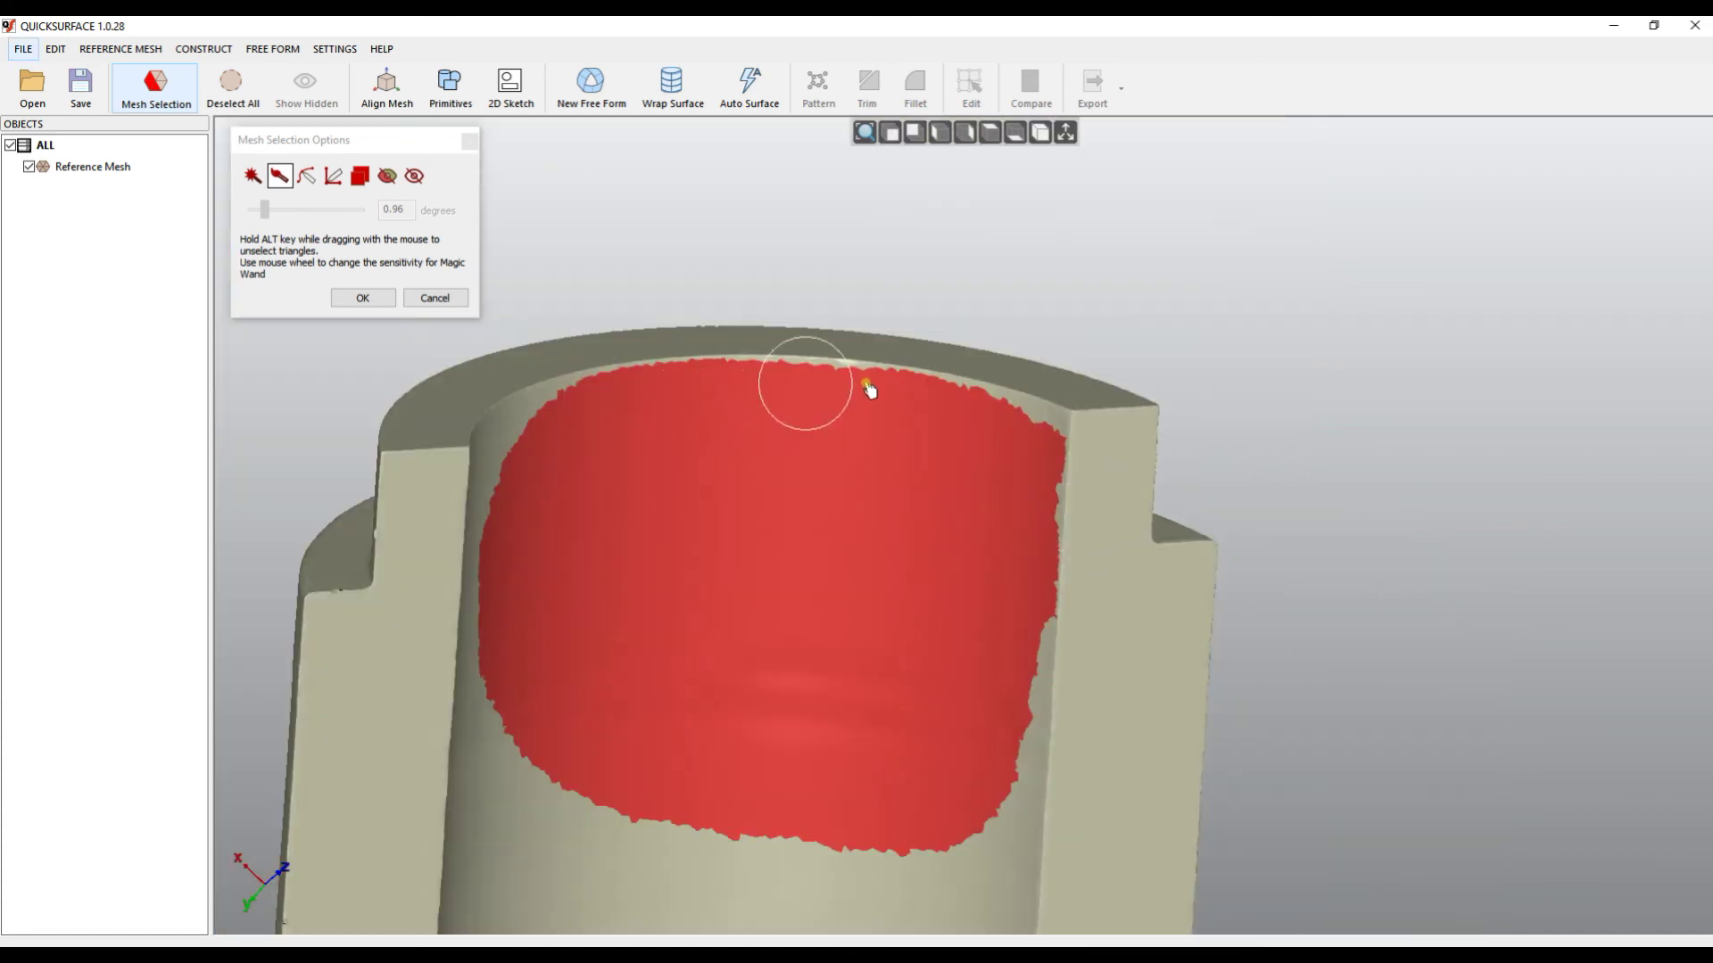
right_drag(865, 382, 784, 432)
scroll(1068, 466, down, 4)
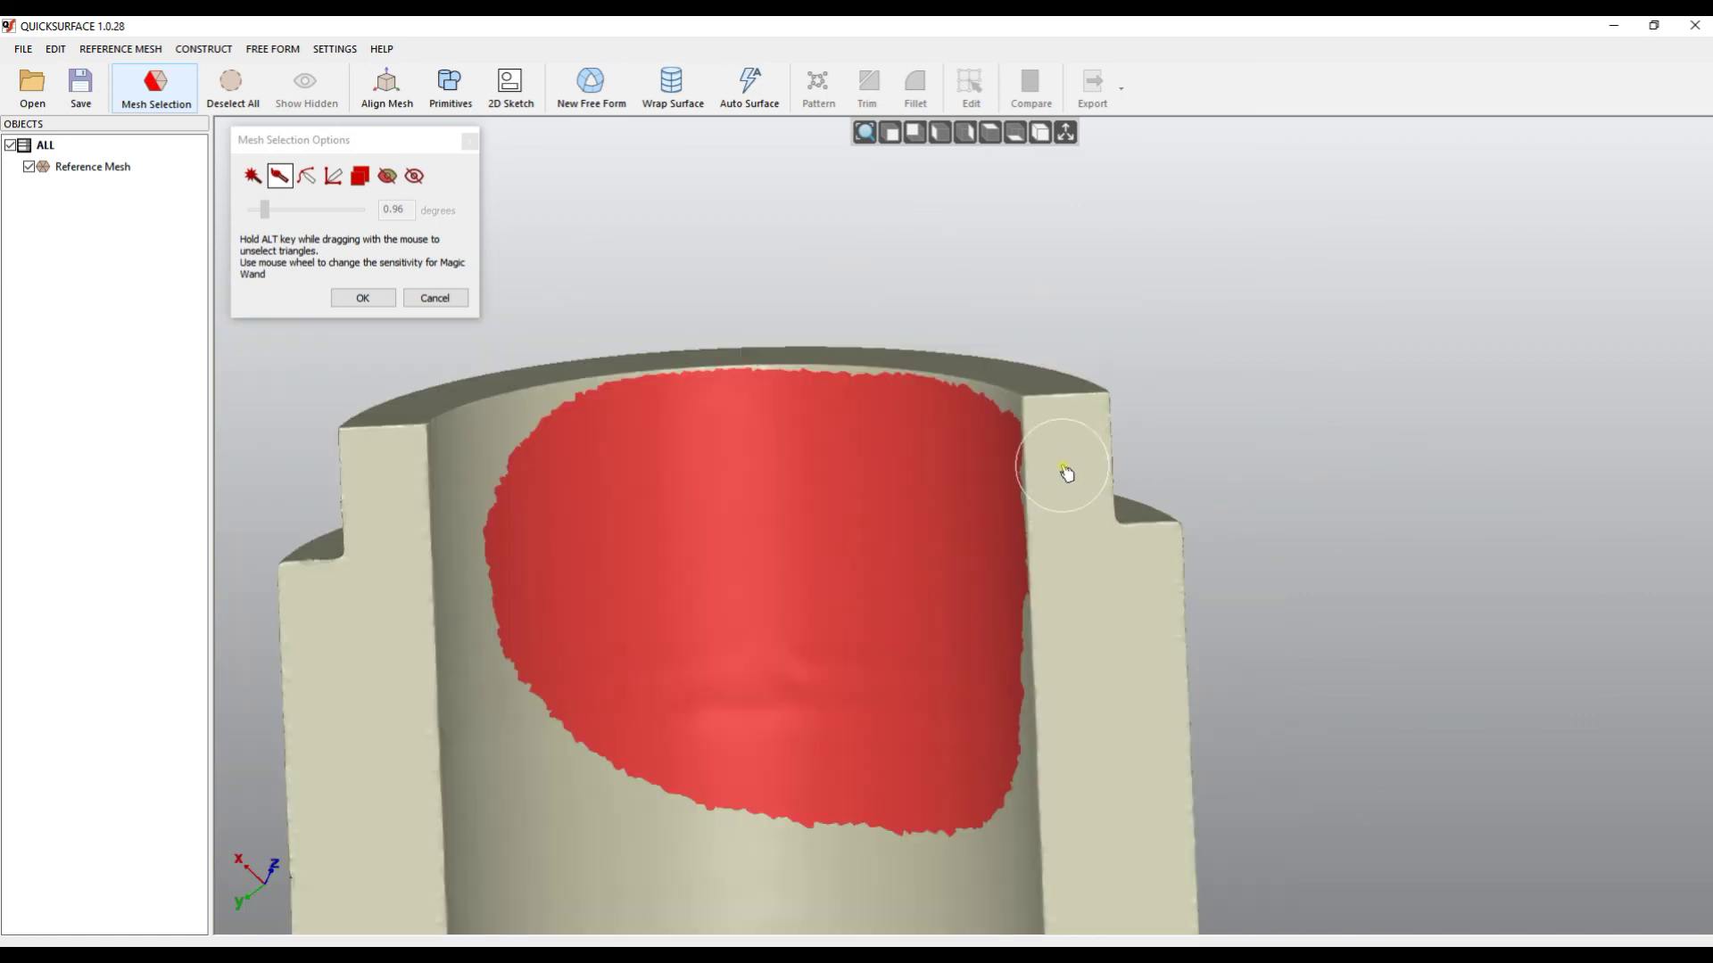
Step: Deselect all, then use the Magic Wand to select the inner cylinder surface
right_click(768, 311)
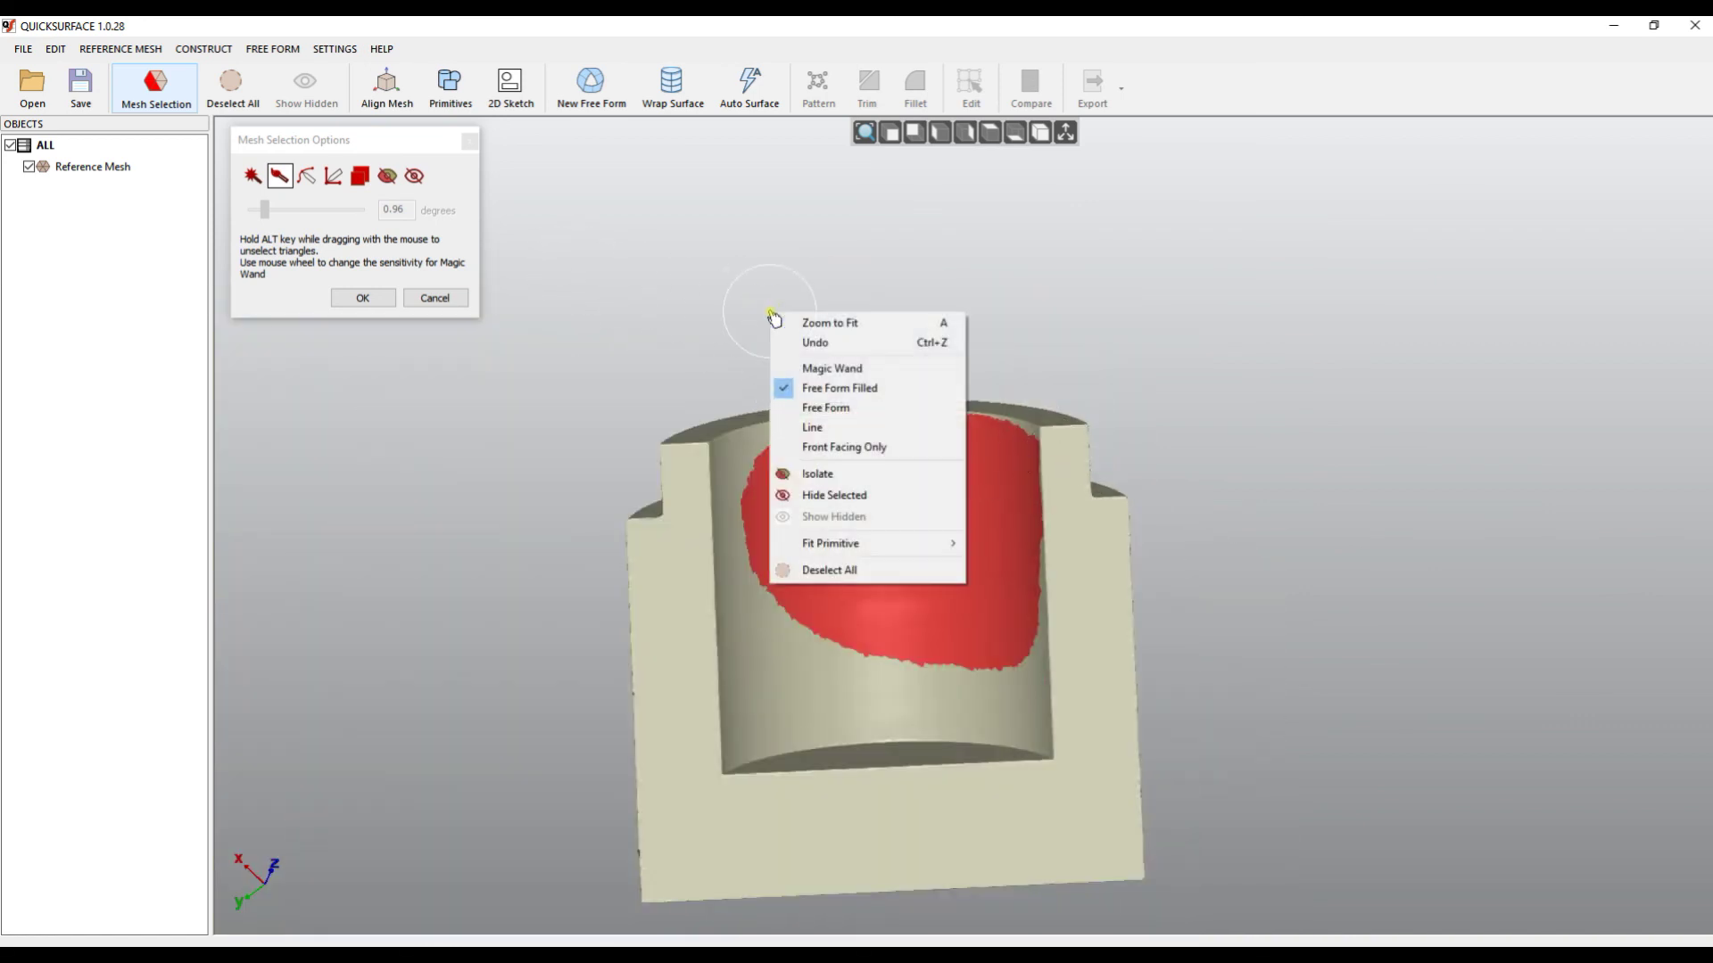
click(828, 570)
click(253, 175)
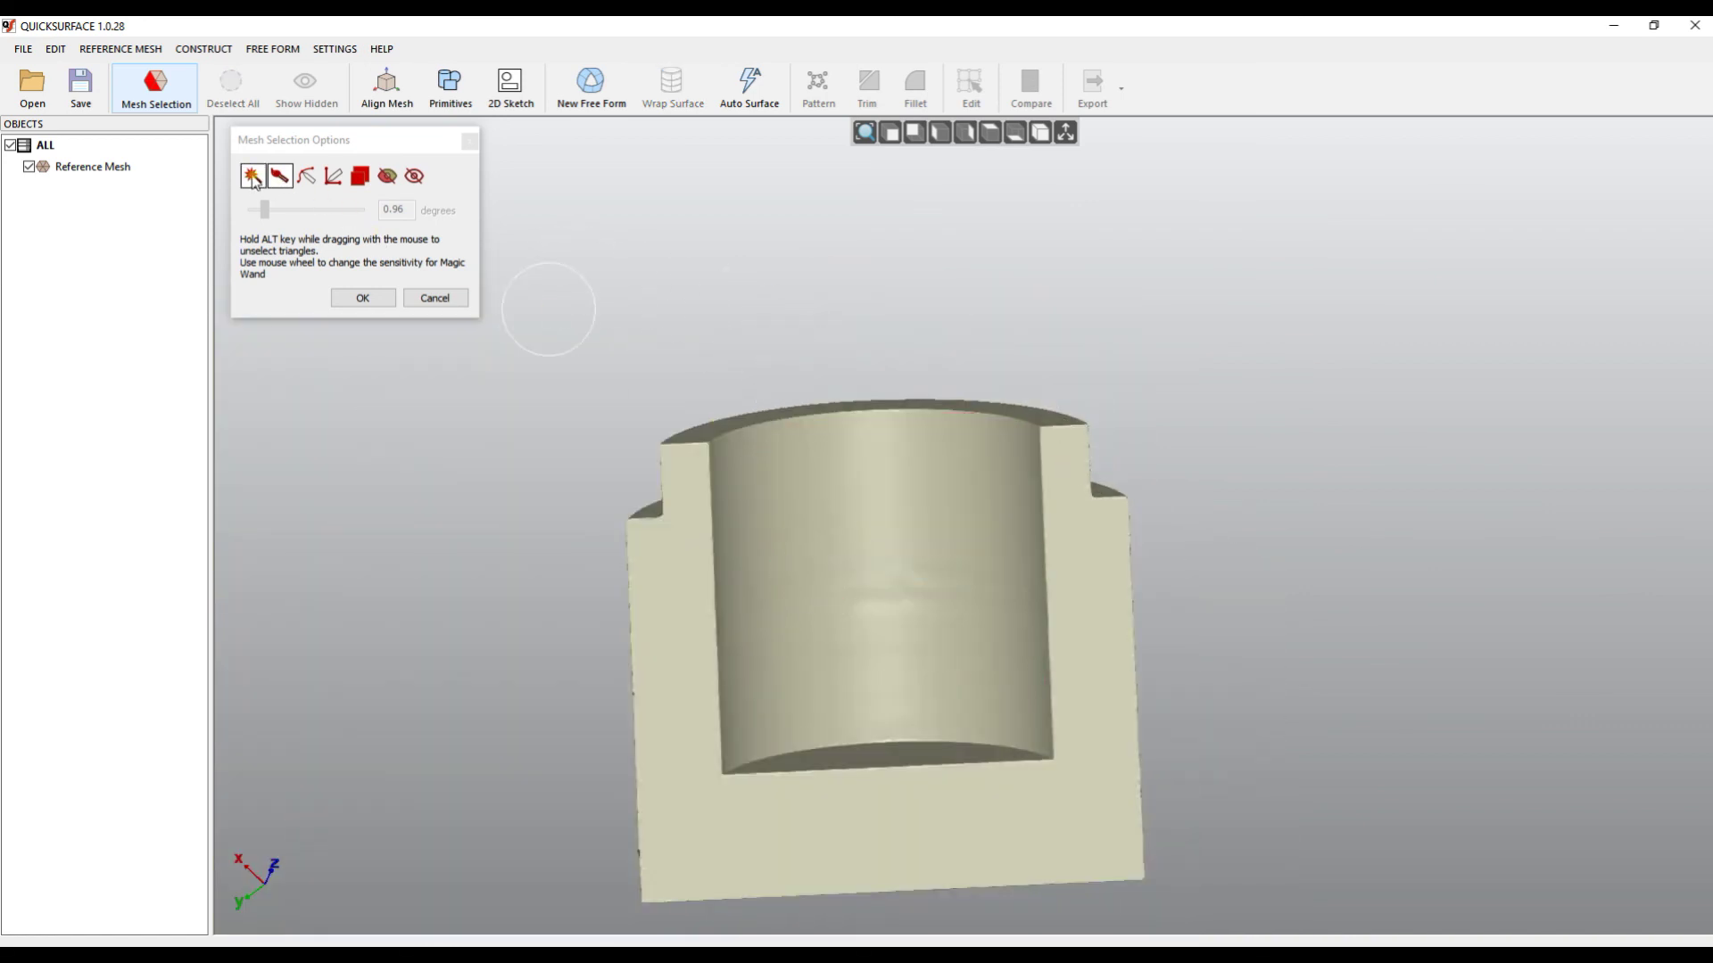
click(876, 555)
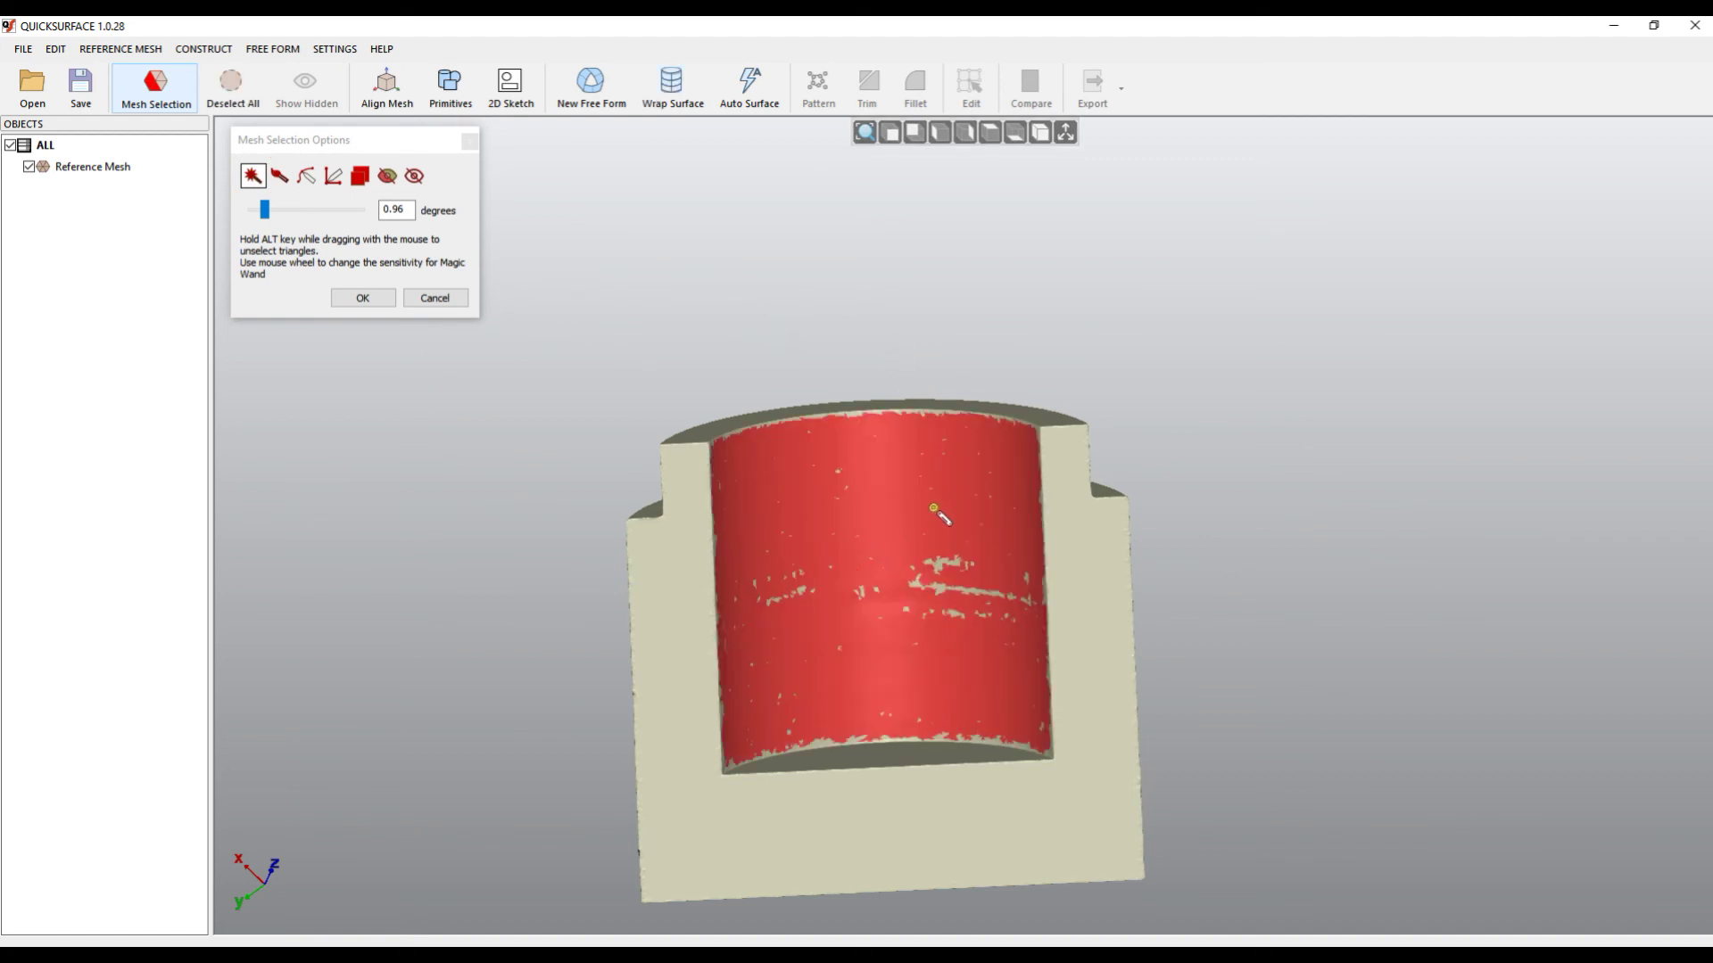
right_drag(925, 524, 994, 490)
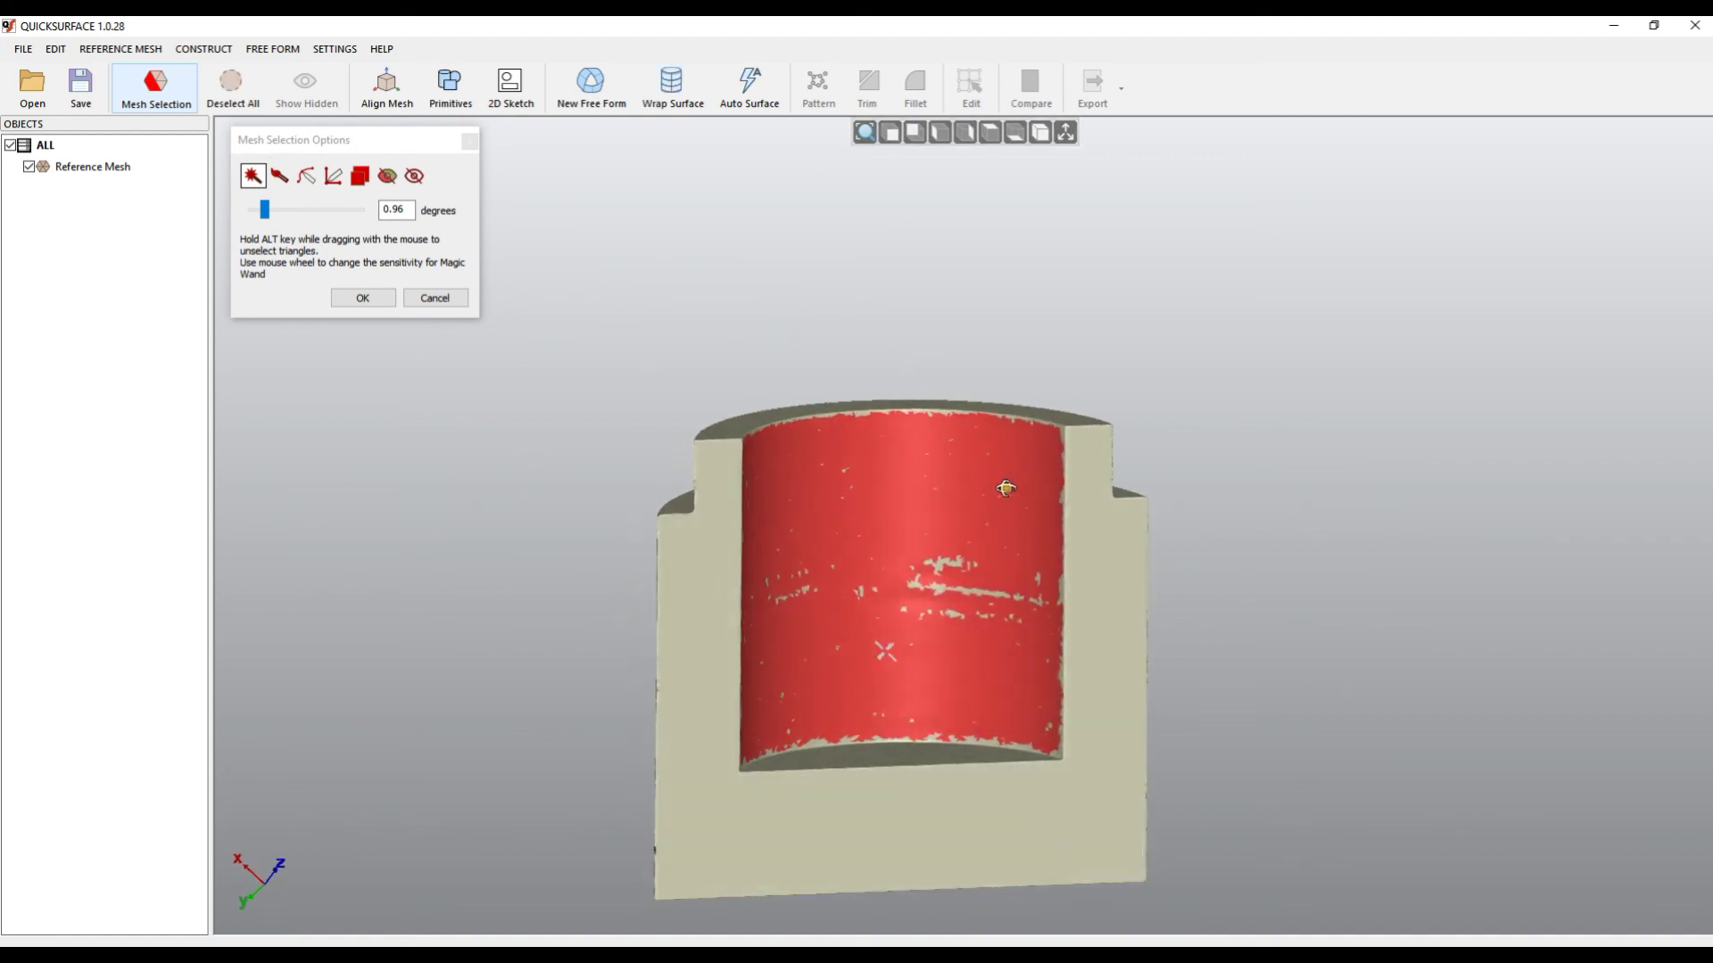
click(915, 490)
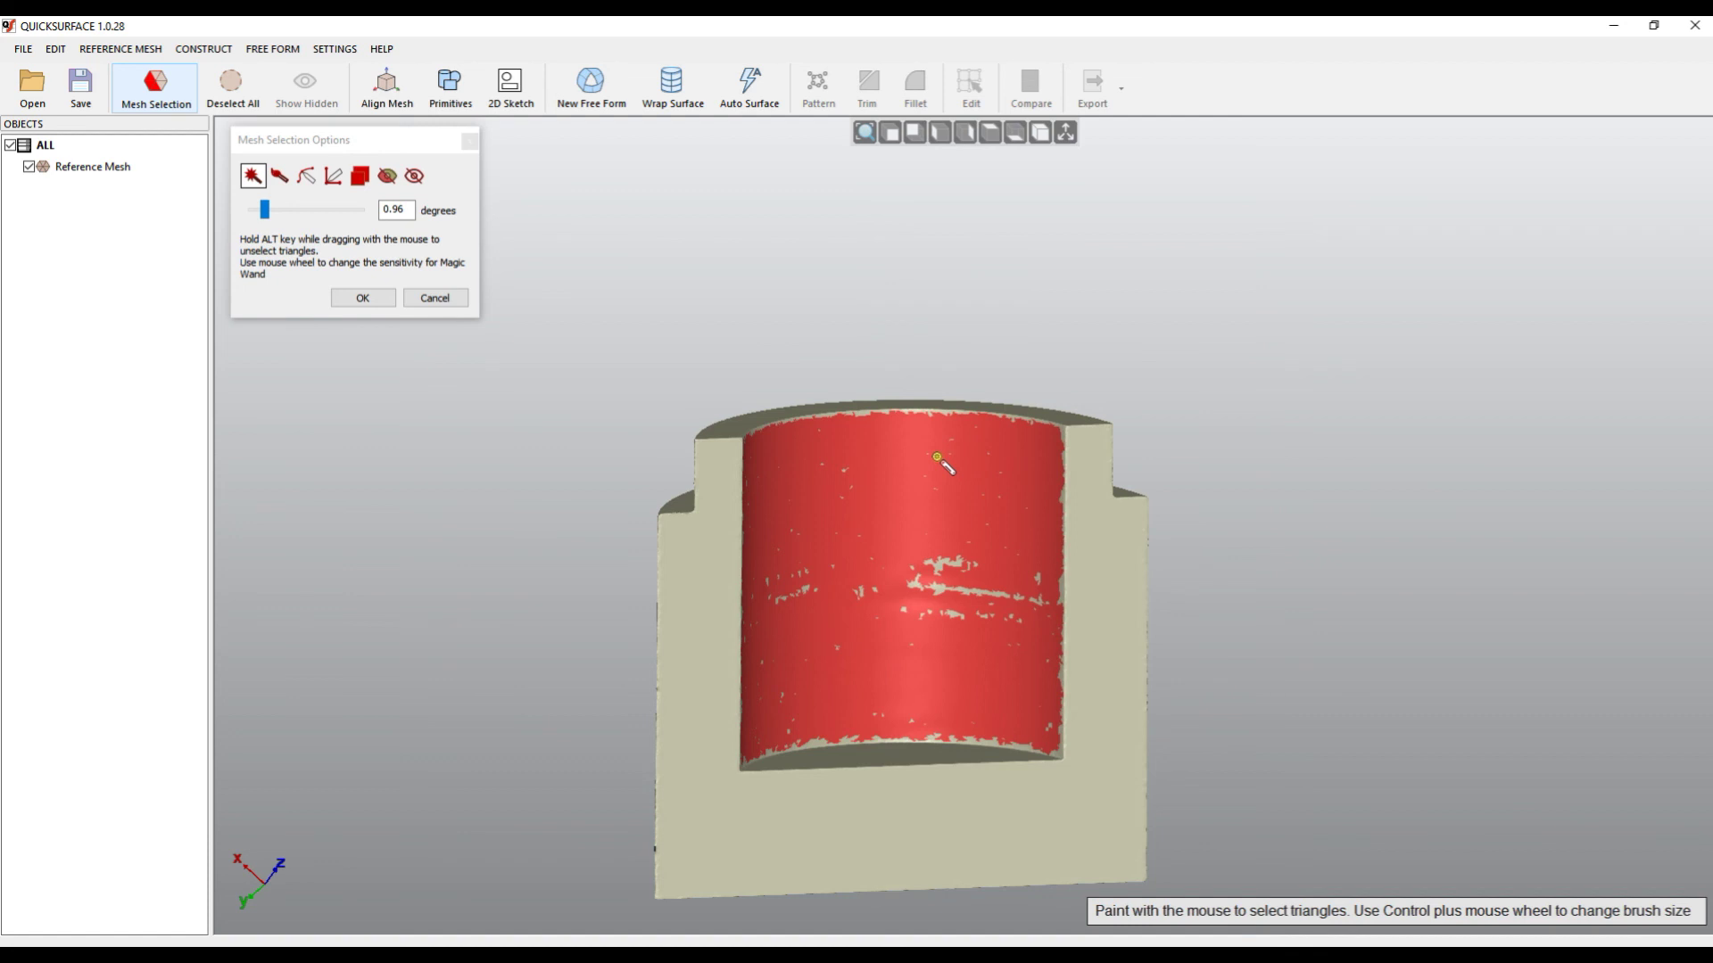
Step: Add the inner floor and flat cut faces, then Alt-click to unselect the inner cylinder wall
right_drag(705, 829, 869, 821)
click(904, 767)
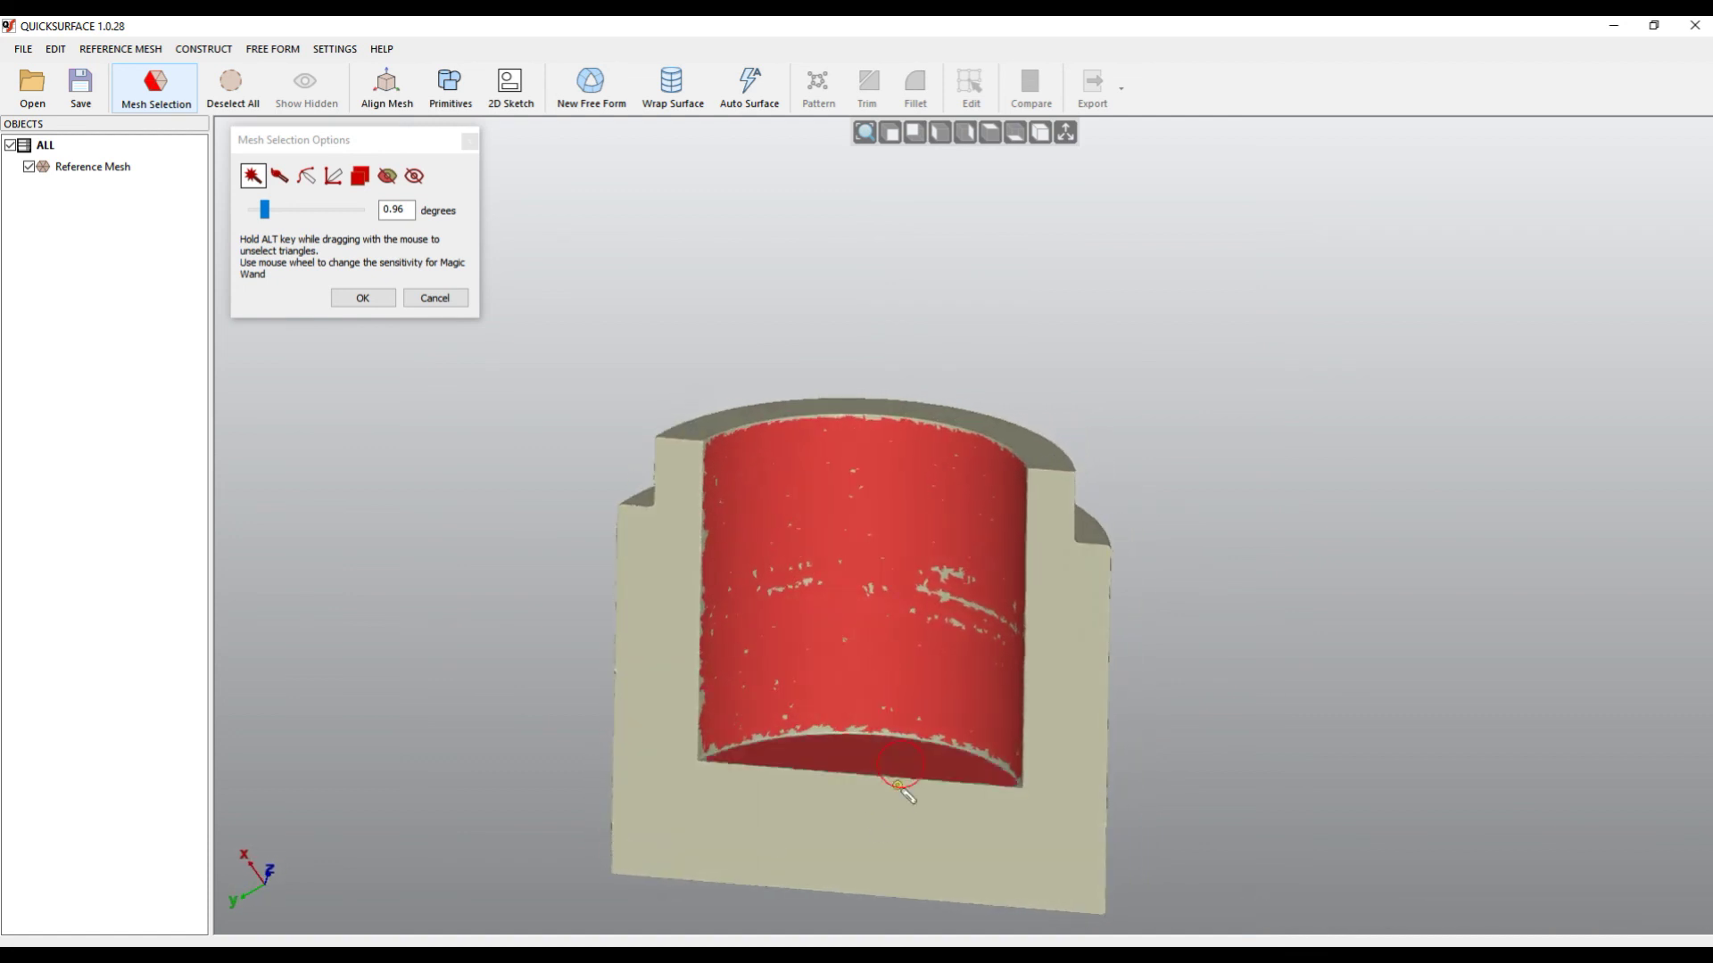
click(1087, 827)
right_drag(1197, 654, 1235, 676)
alt+click(892, 492)
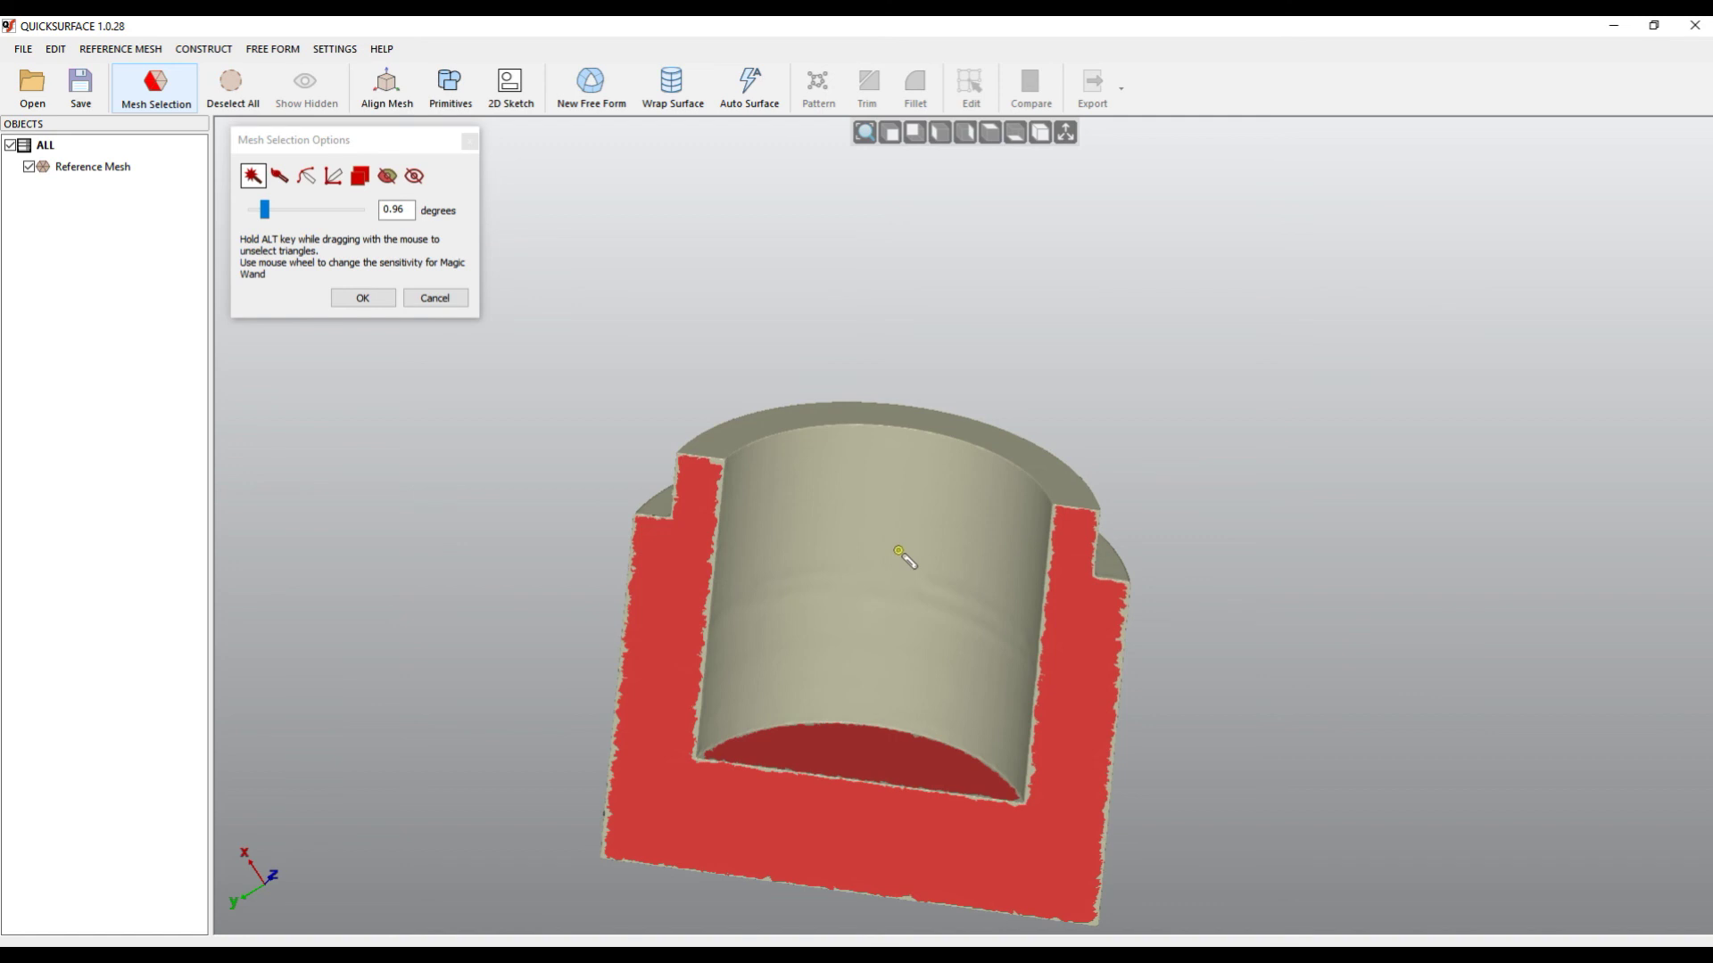
mouse_move(919, 558)
right_down()
mouse_move(888, 562)
mouse_move(904, 560)
right_up()
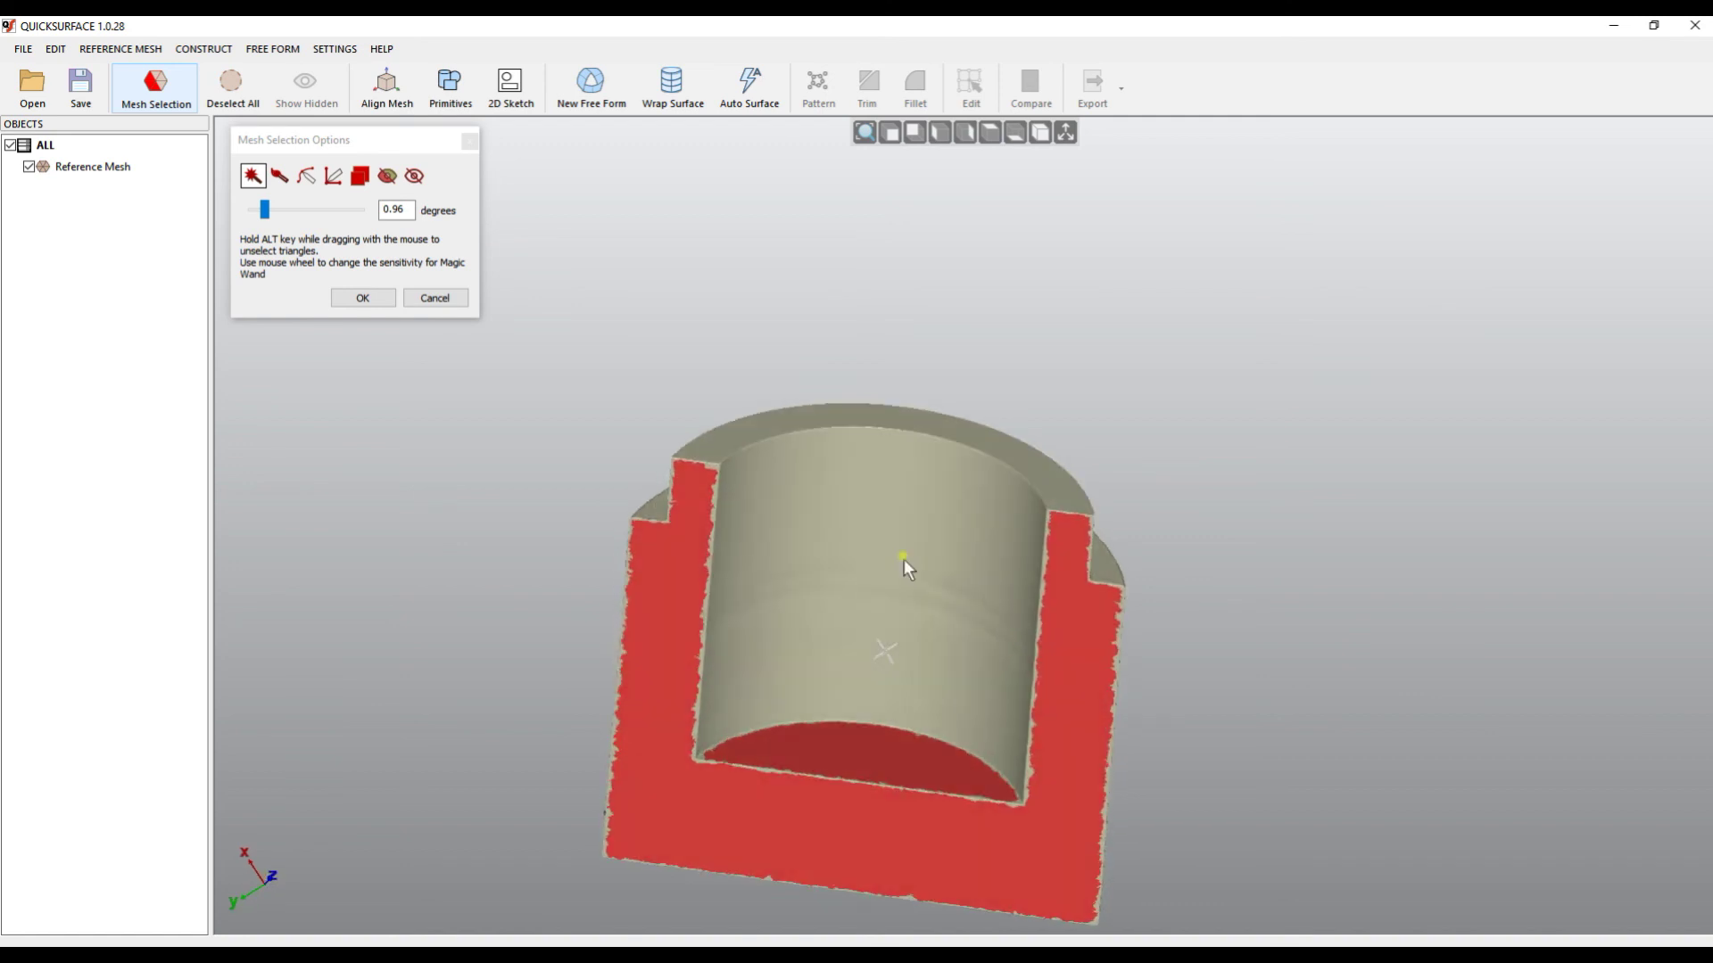
scroll(915, 559, up, 2)
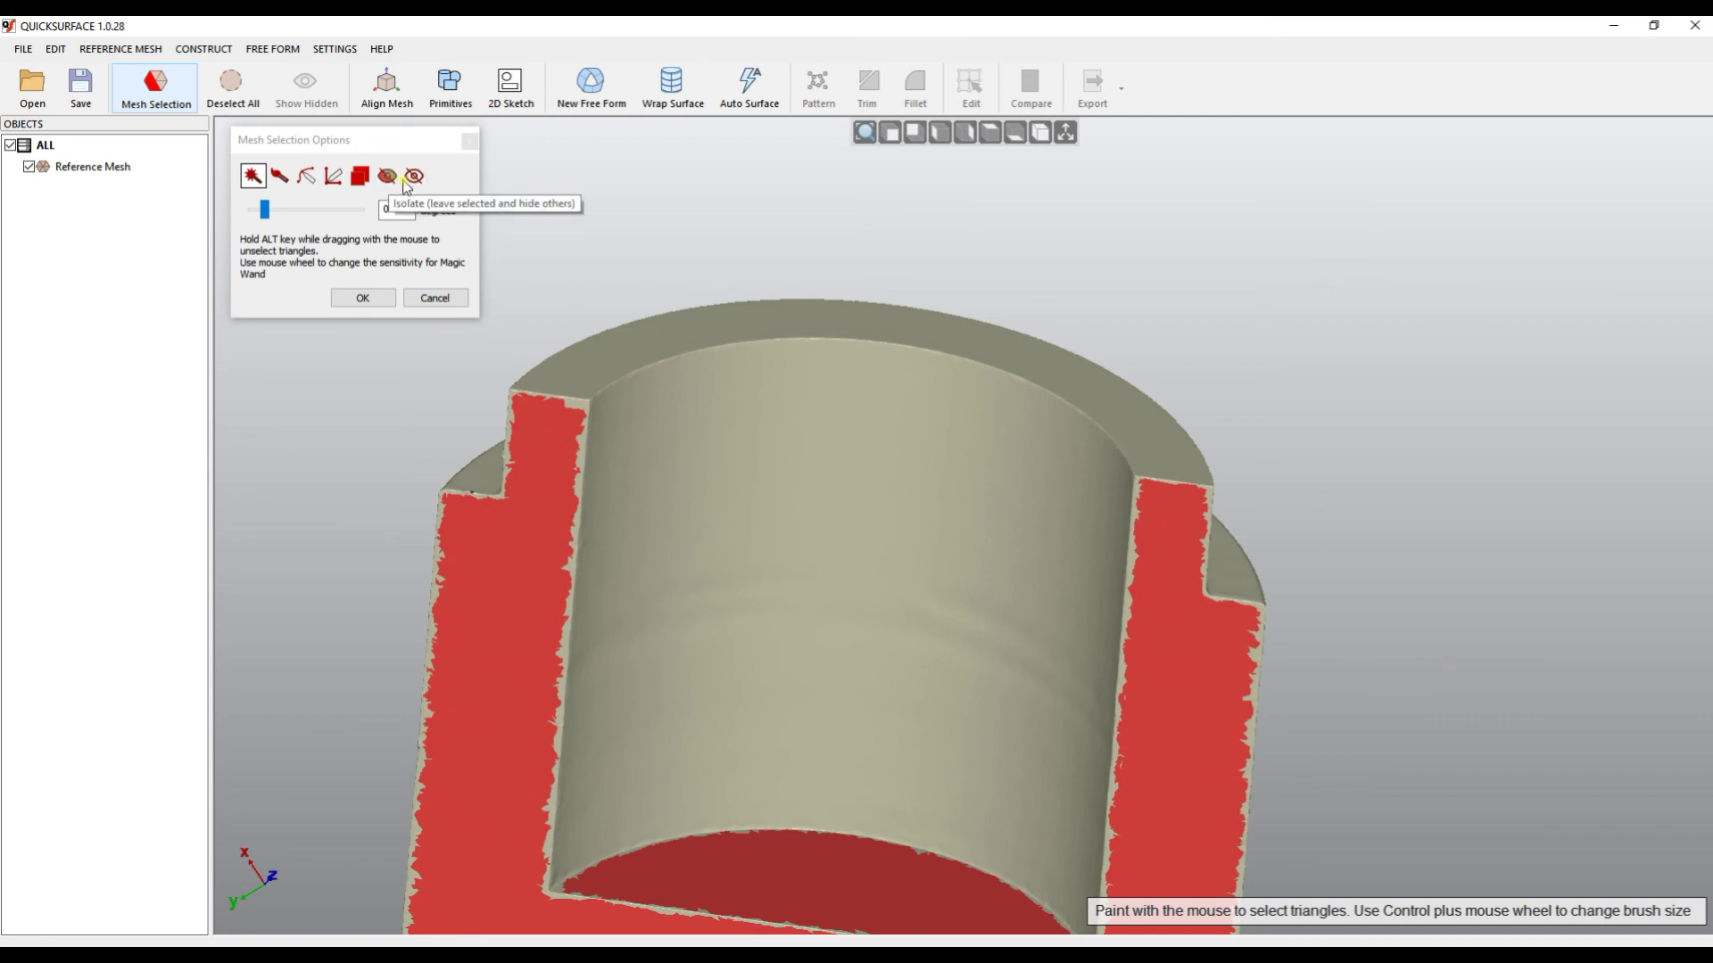
right_click(1035, 289)
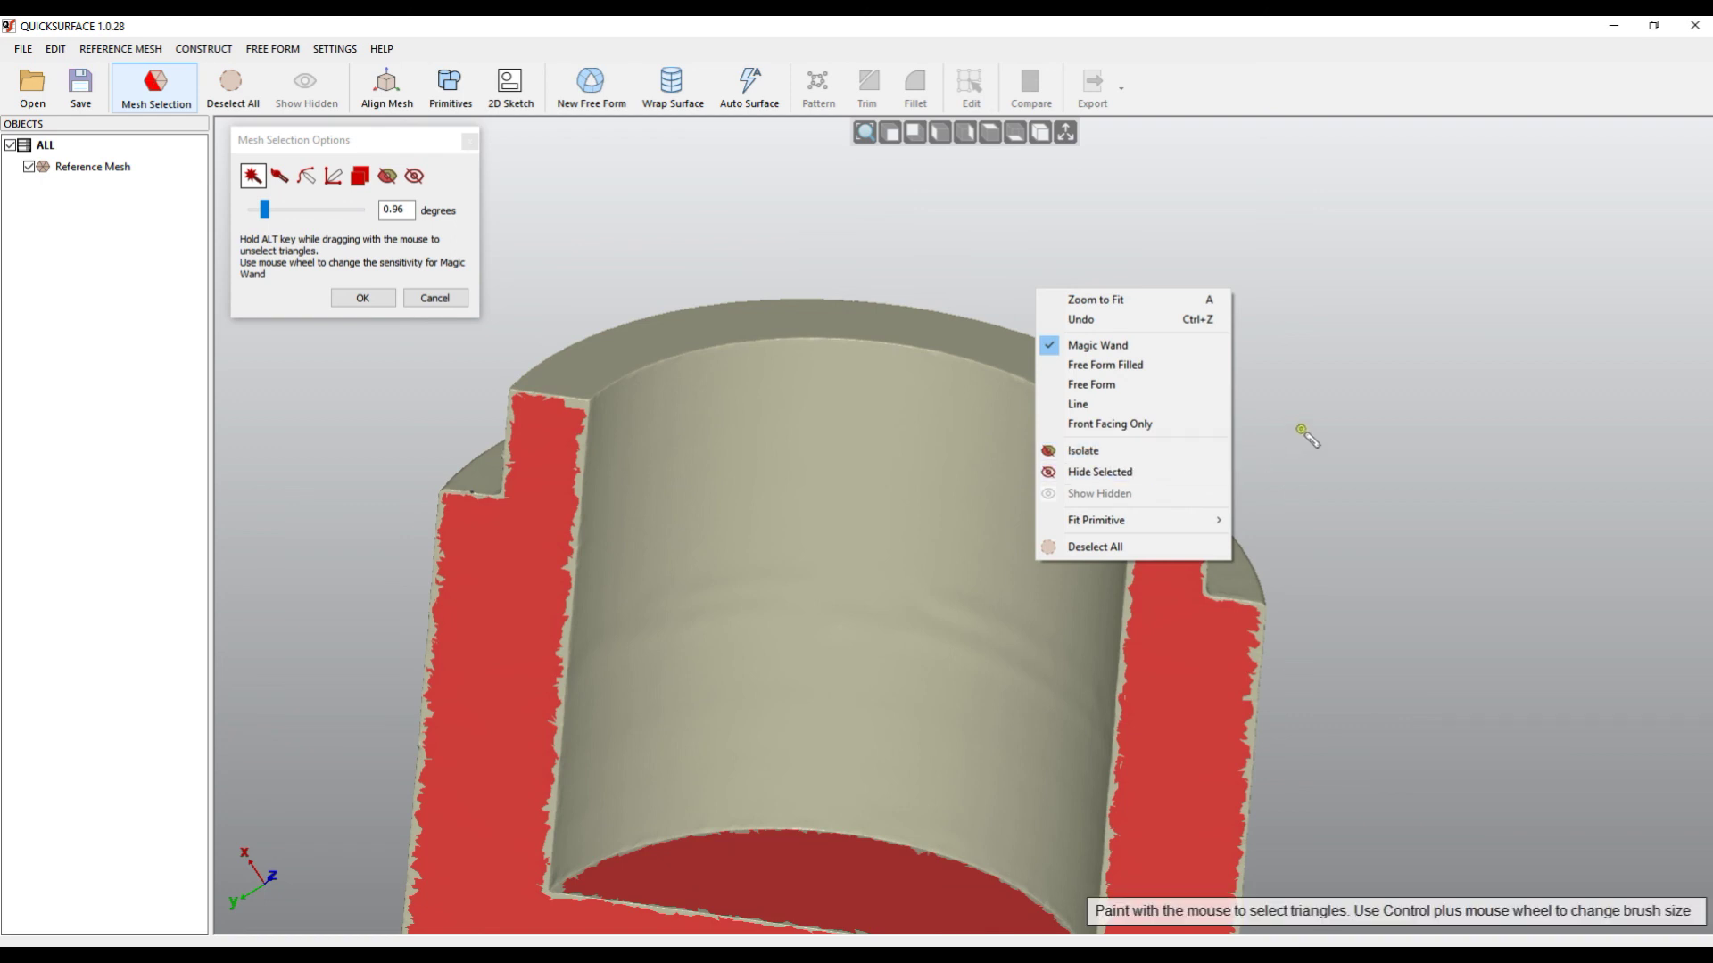
click(1062, 300)
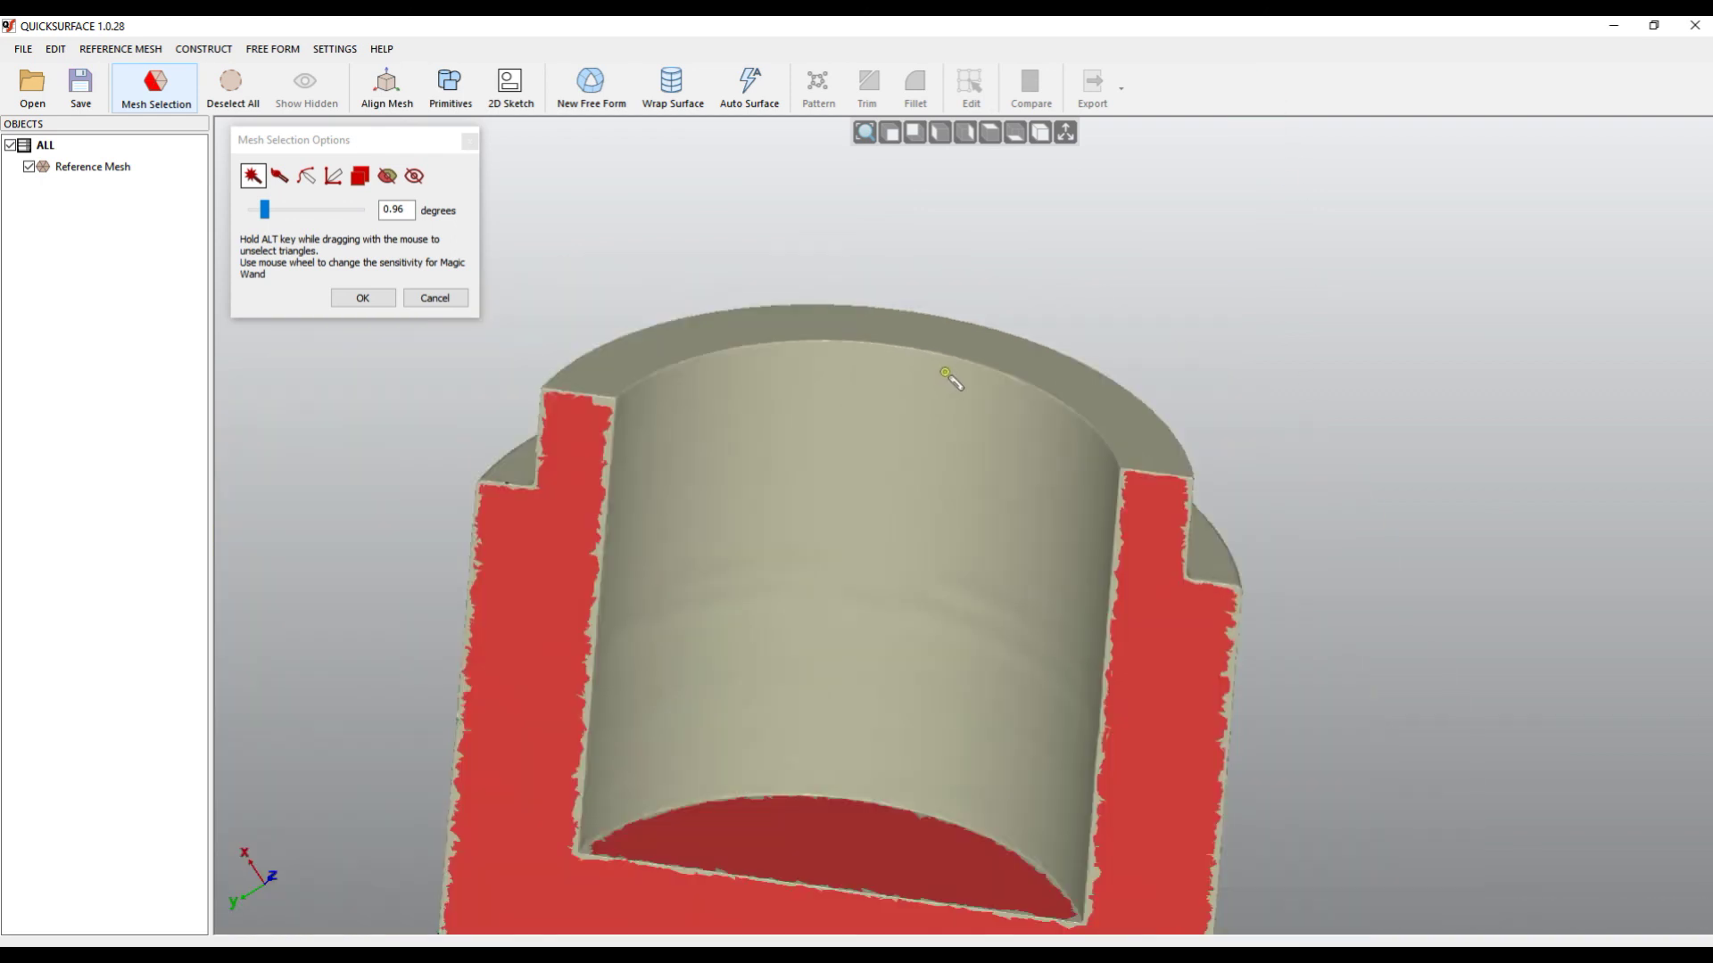
scroll(946, 373, down, 3)
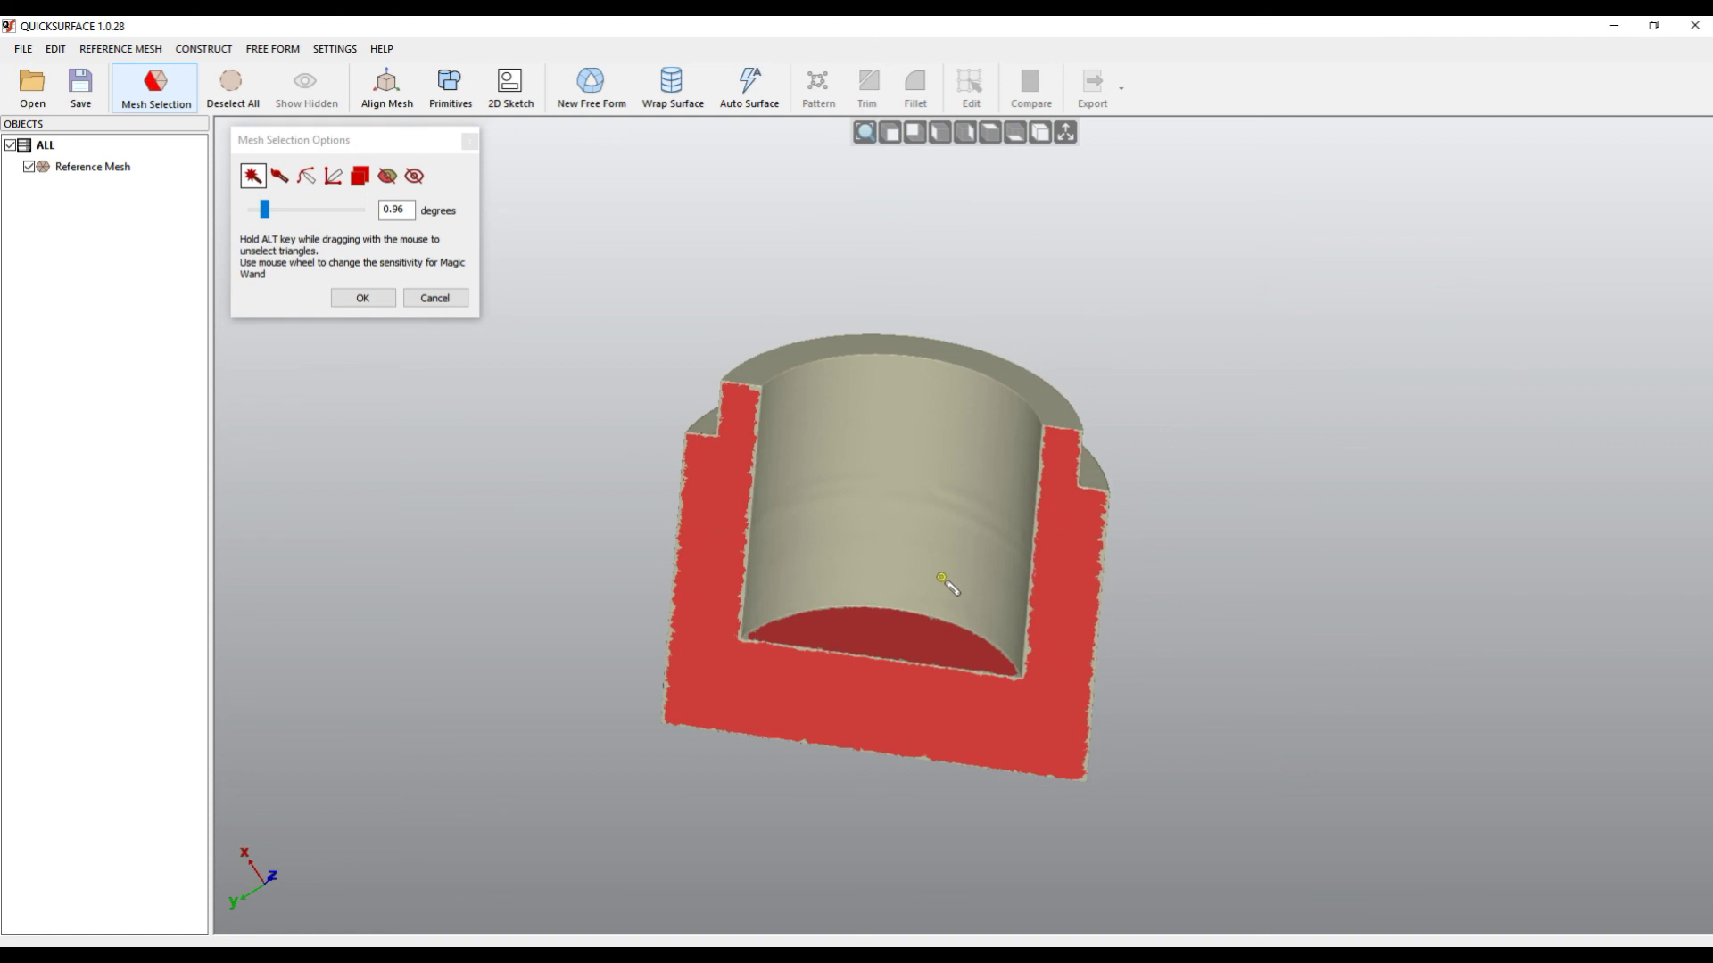